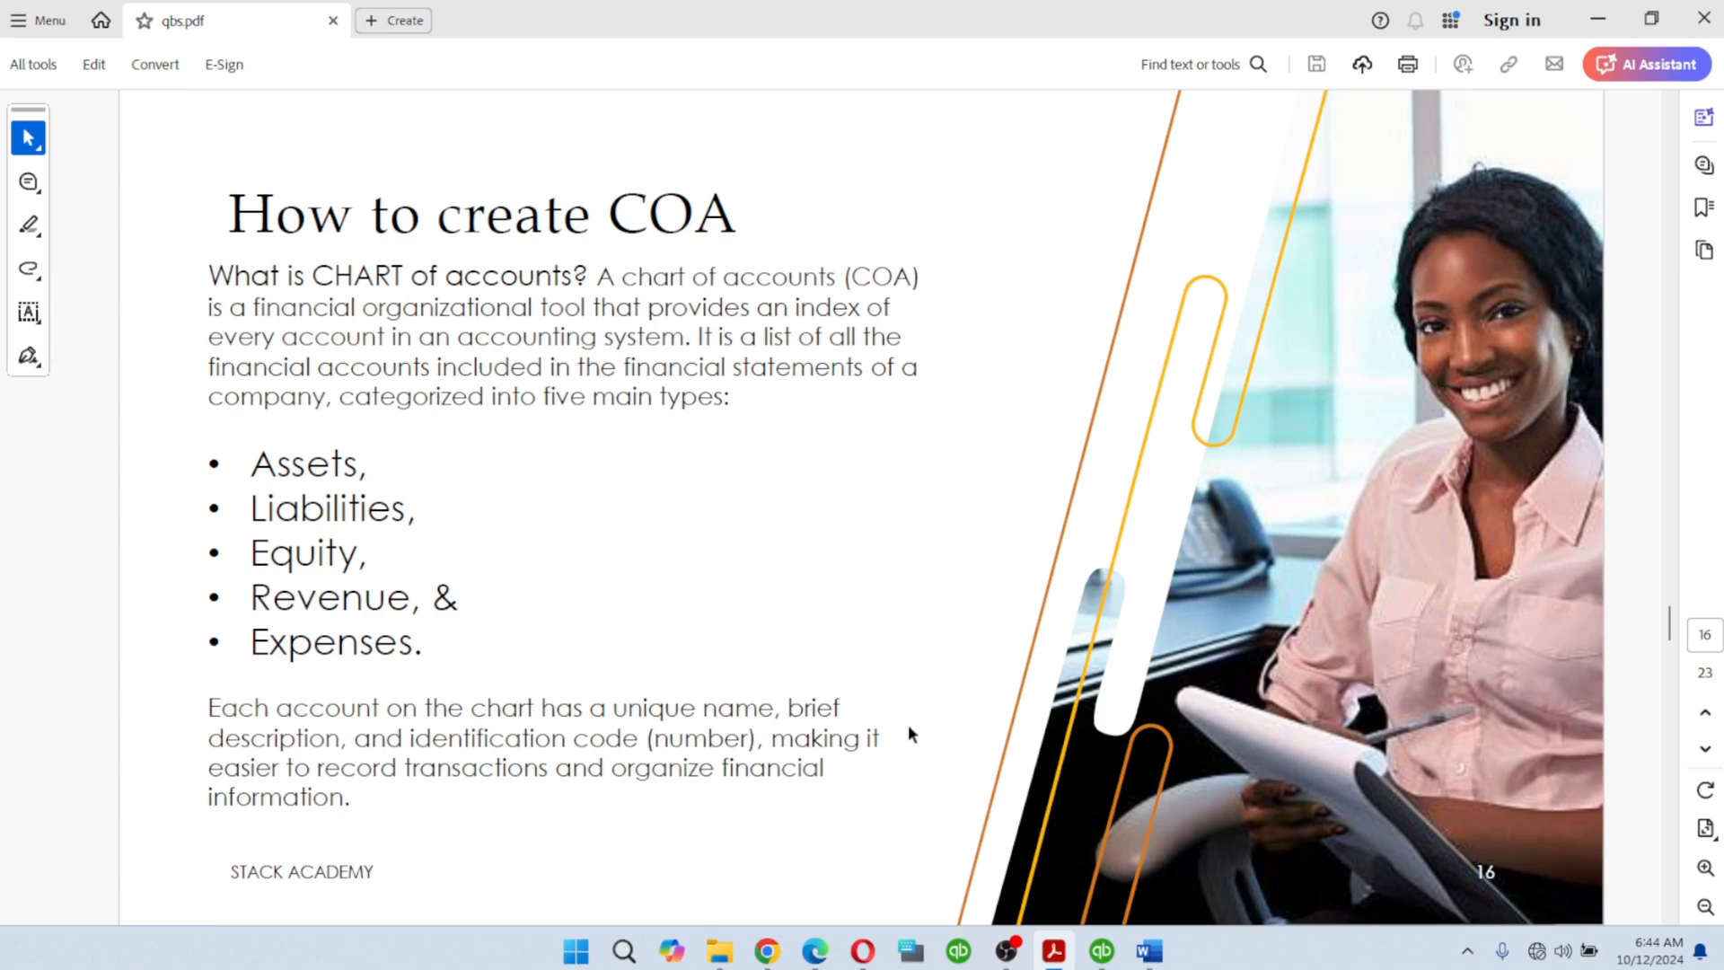
Step: Switch to QuickBooks and look through the company's chart of accounts, closing the list when finished
{"action": "left_click", "coordinate": [1102, 951]}
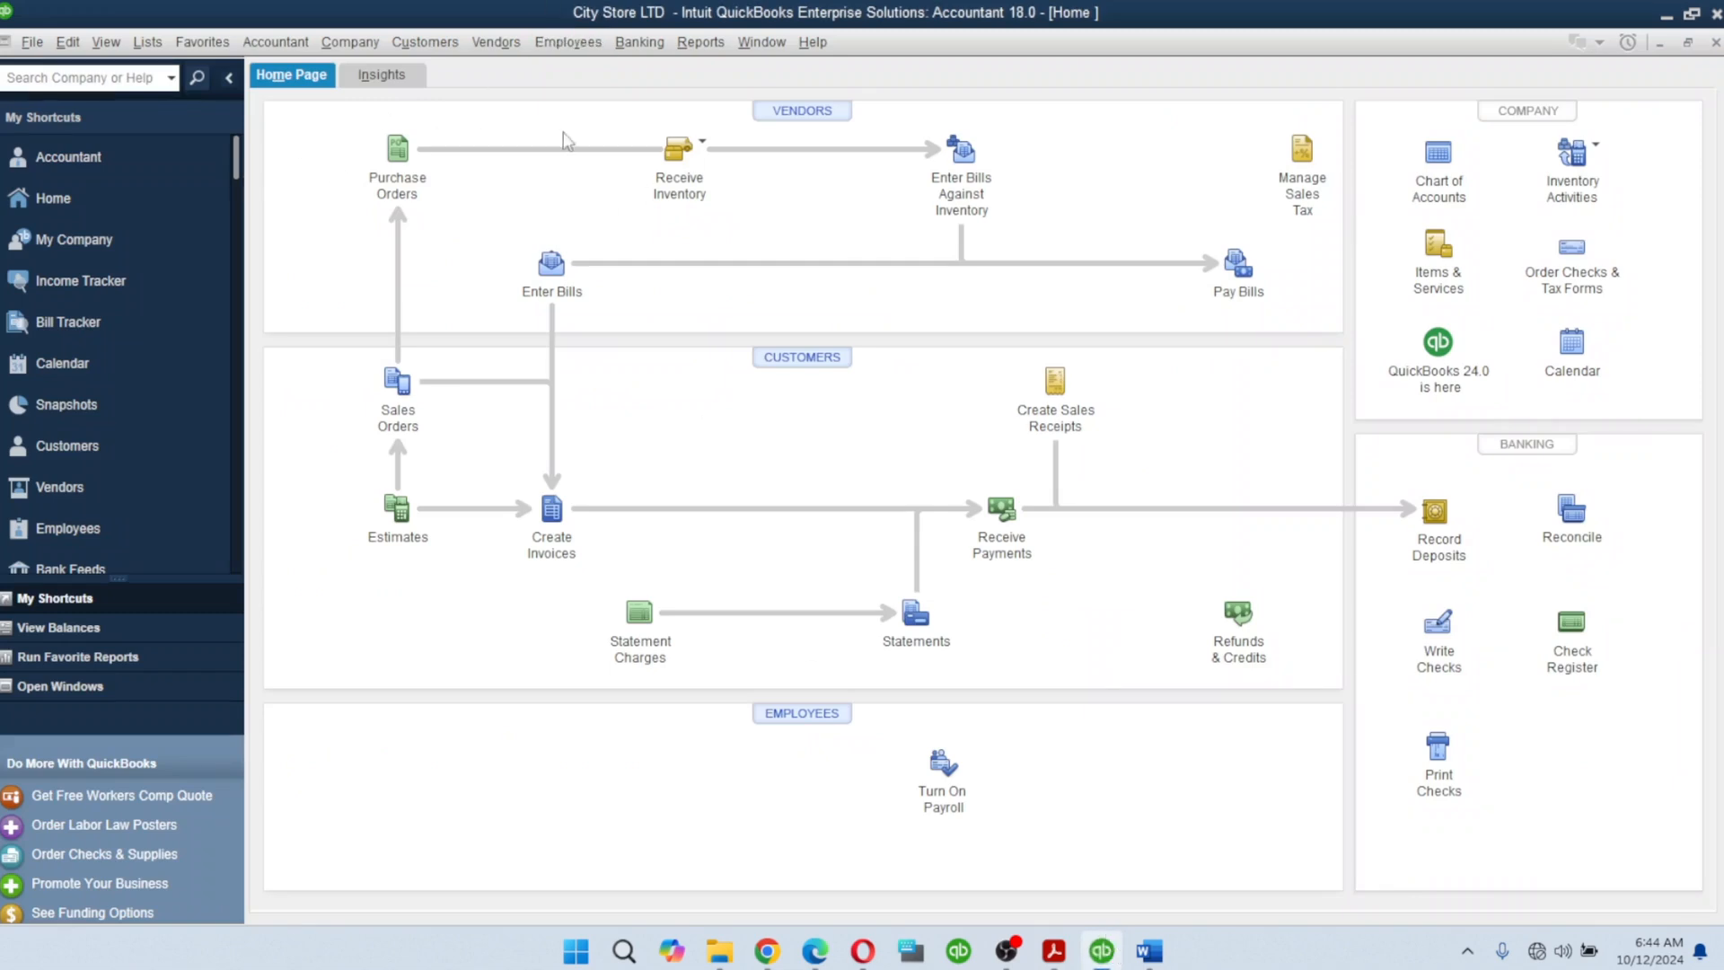
{"action": "left_click", "coordinate": [1439, 157]}
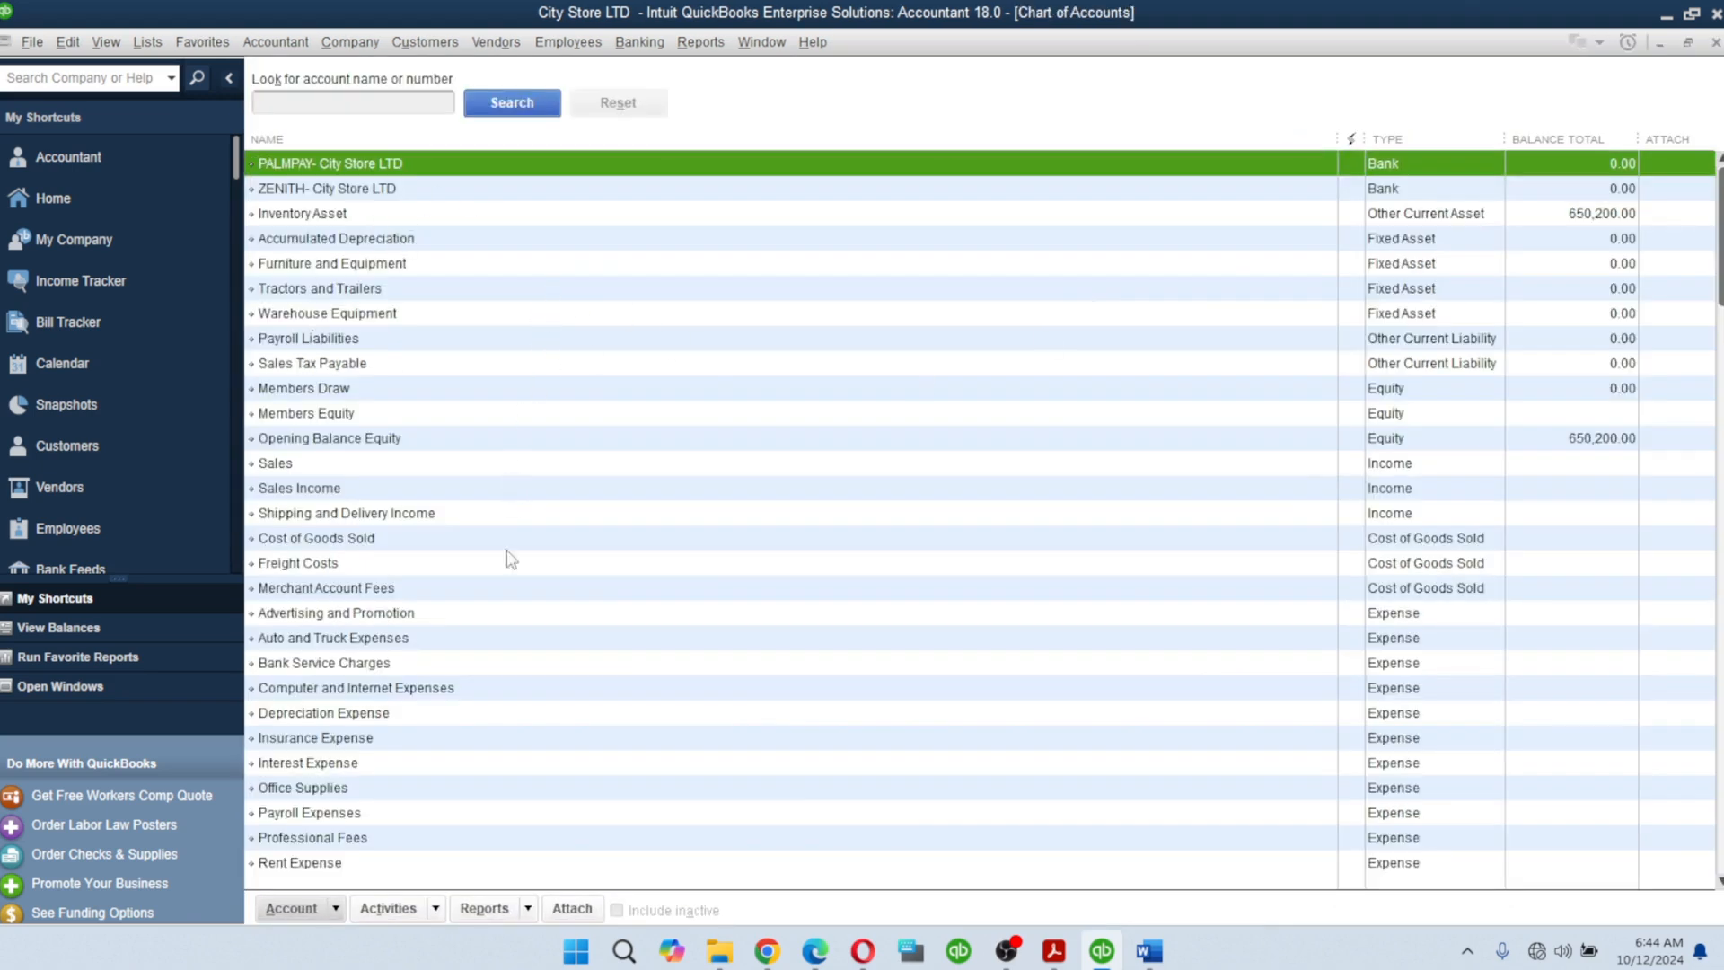
{"action": "scroll", "coordinate": [386, 252], "scroll_direction": "down", "scroll_amount": 2}
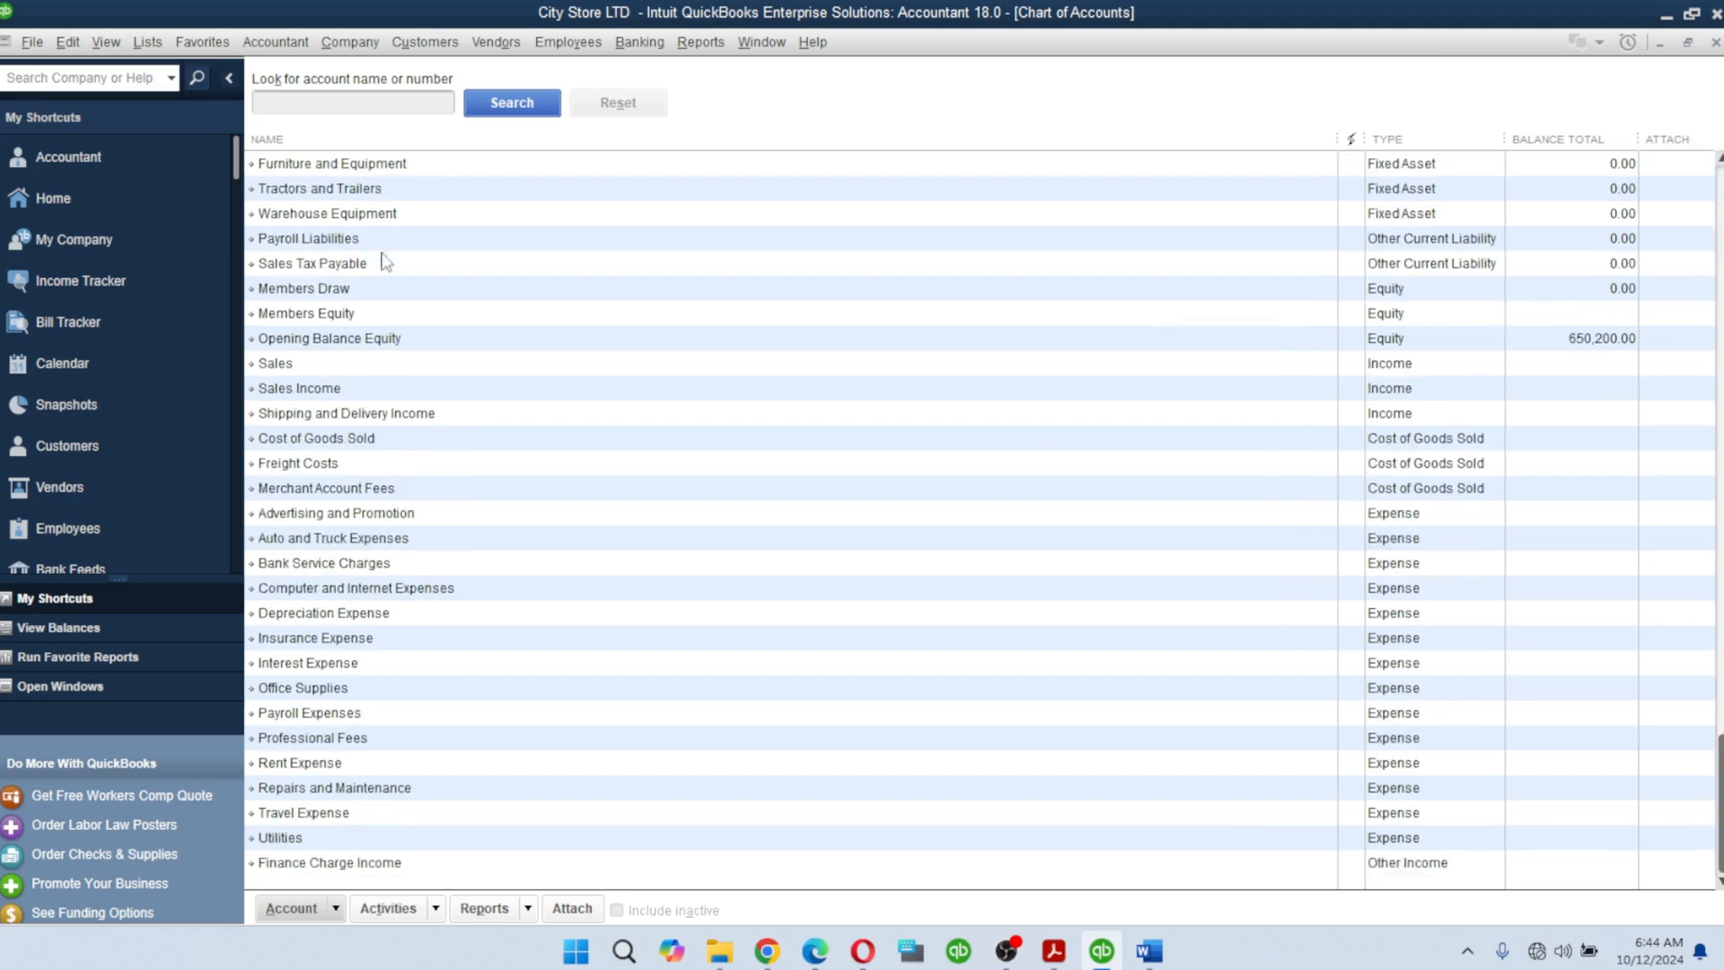
{"action": "scroll", "coordinate": [394, 415], "scroll_direction": "up", "scroll_amount": 2}
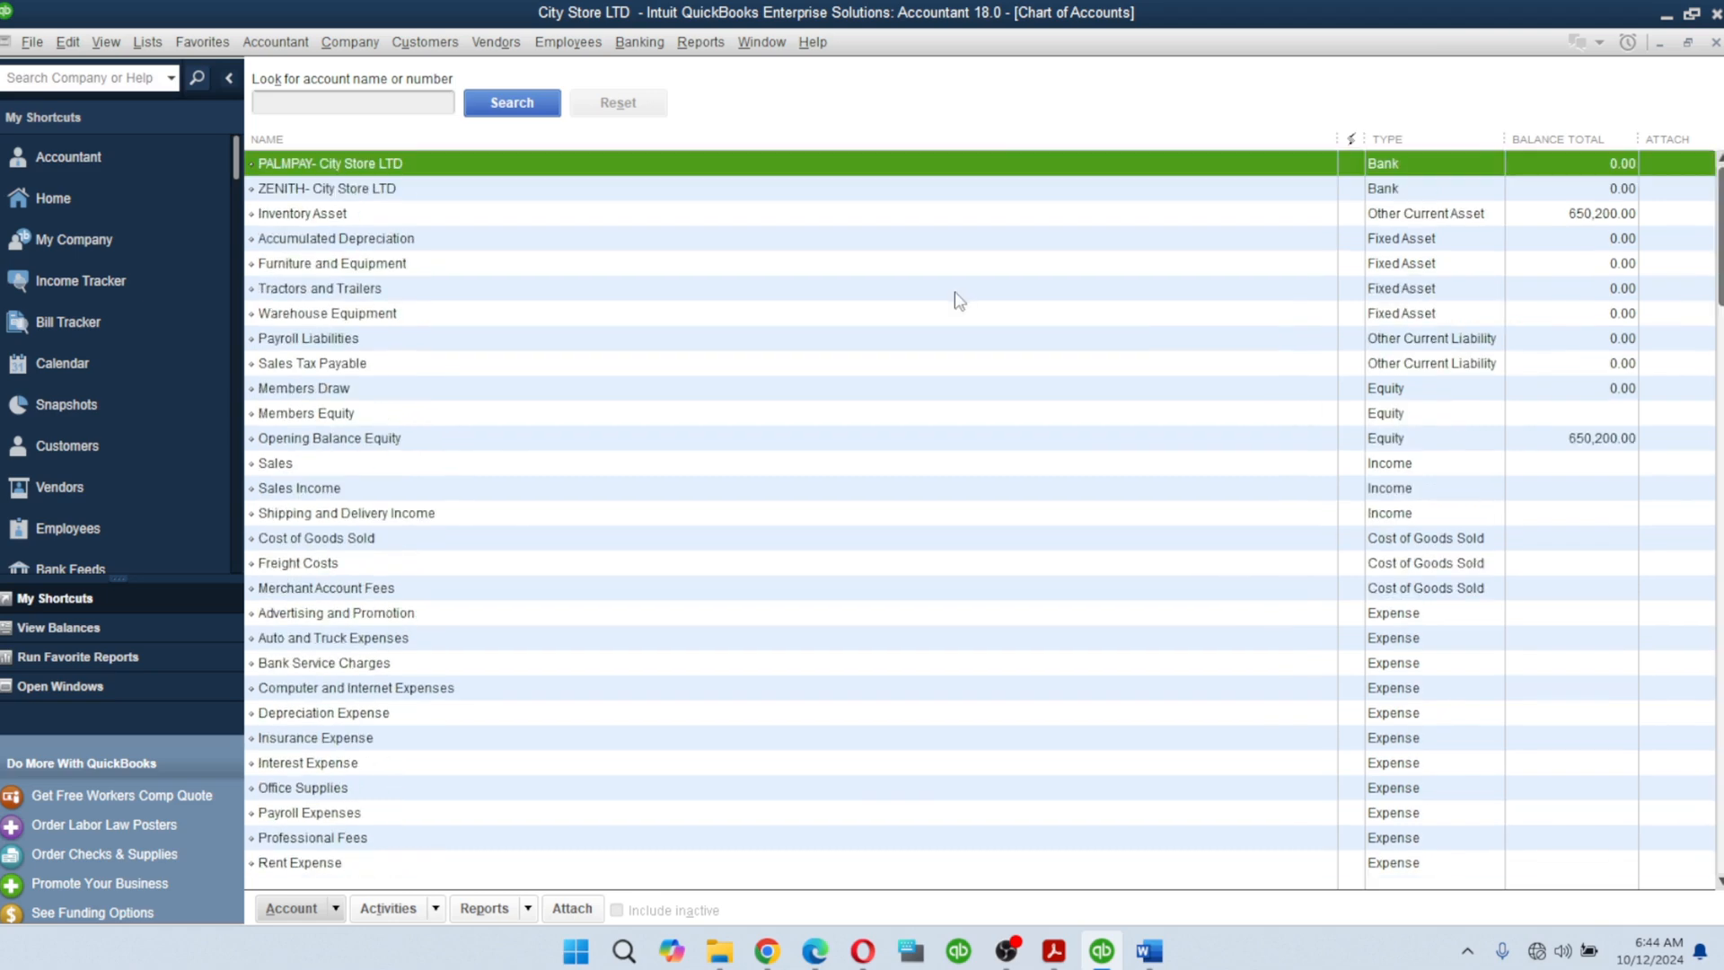
{"action": "left_click", "coordinate": [1716, 43]}
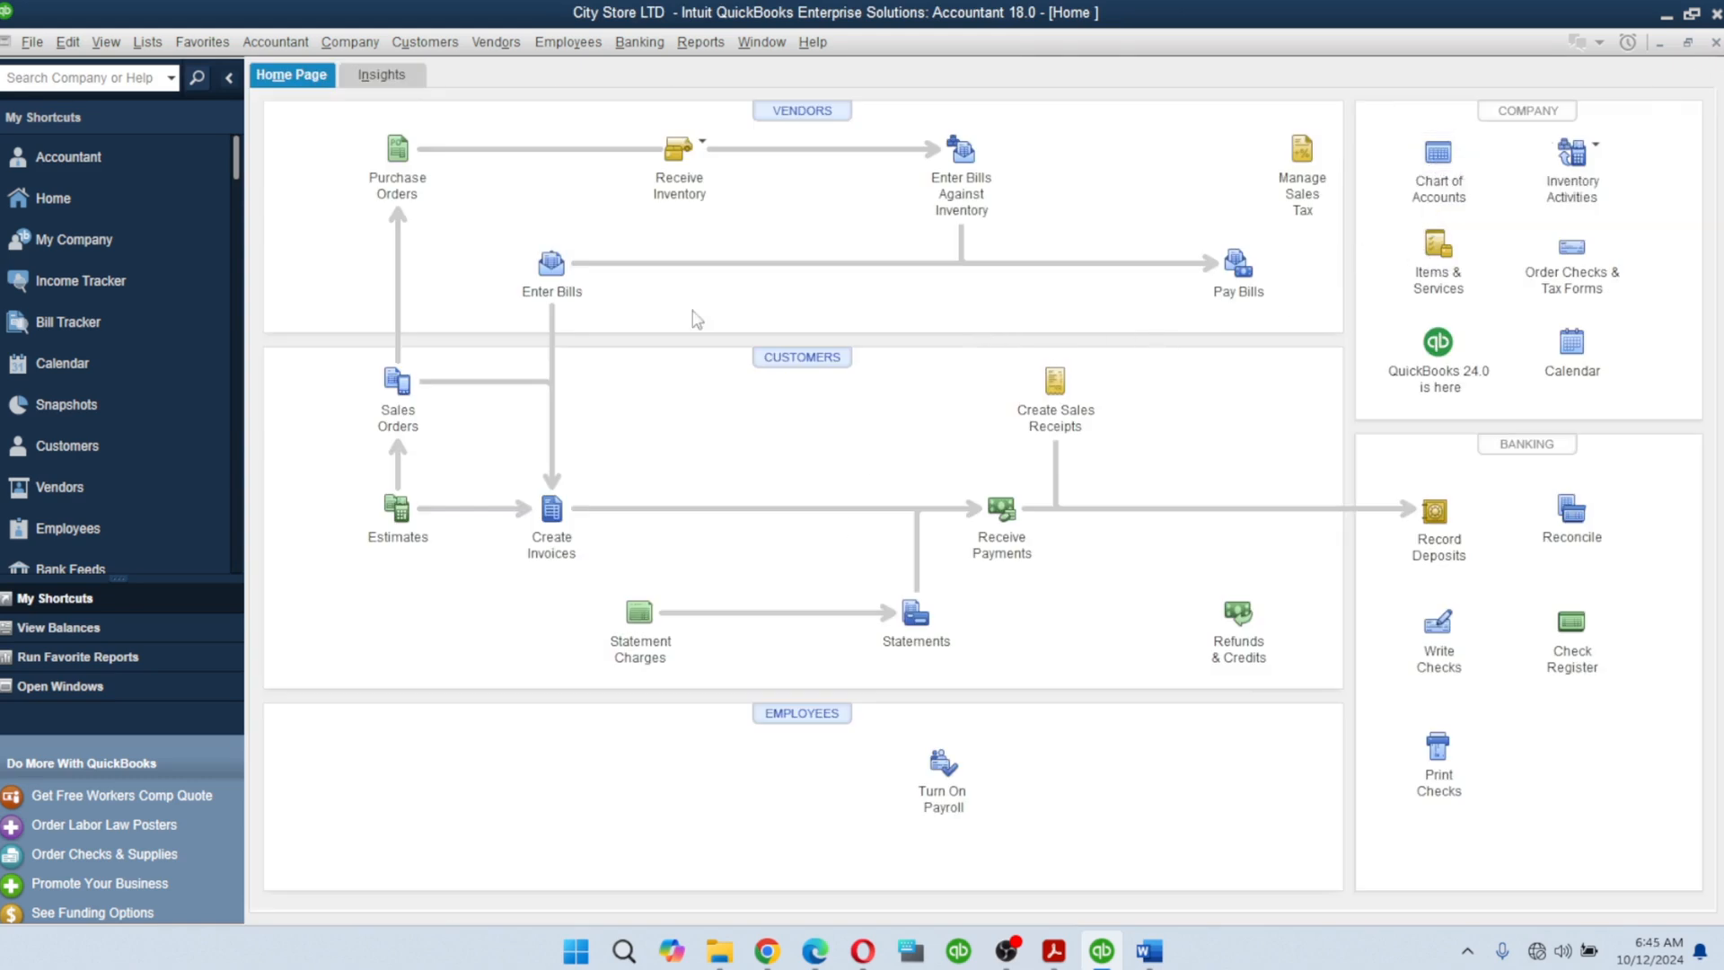
{"action": "left_click", "coordinate": [276, 42]}
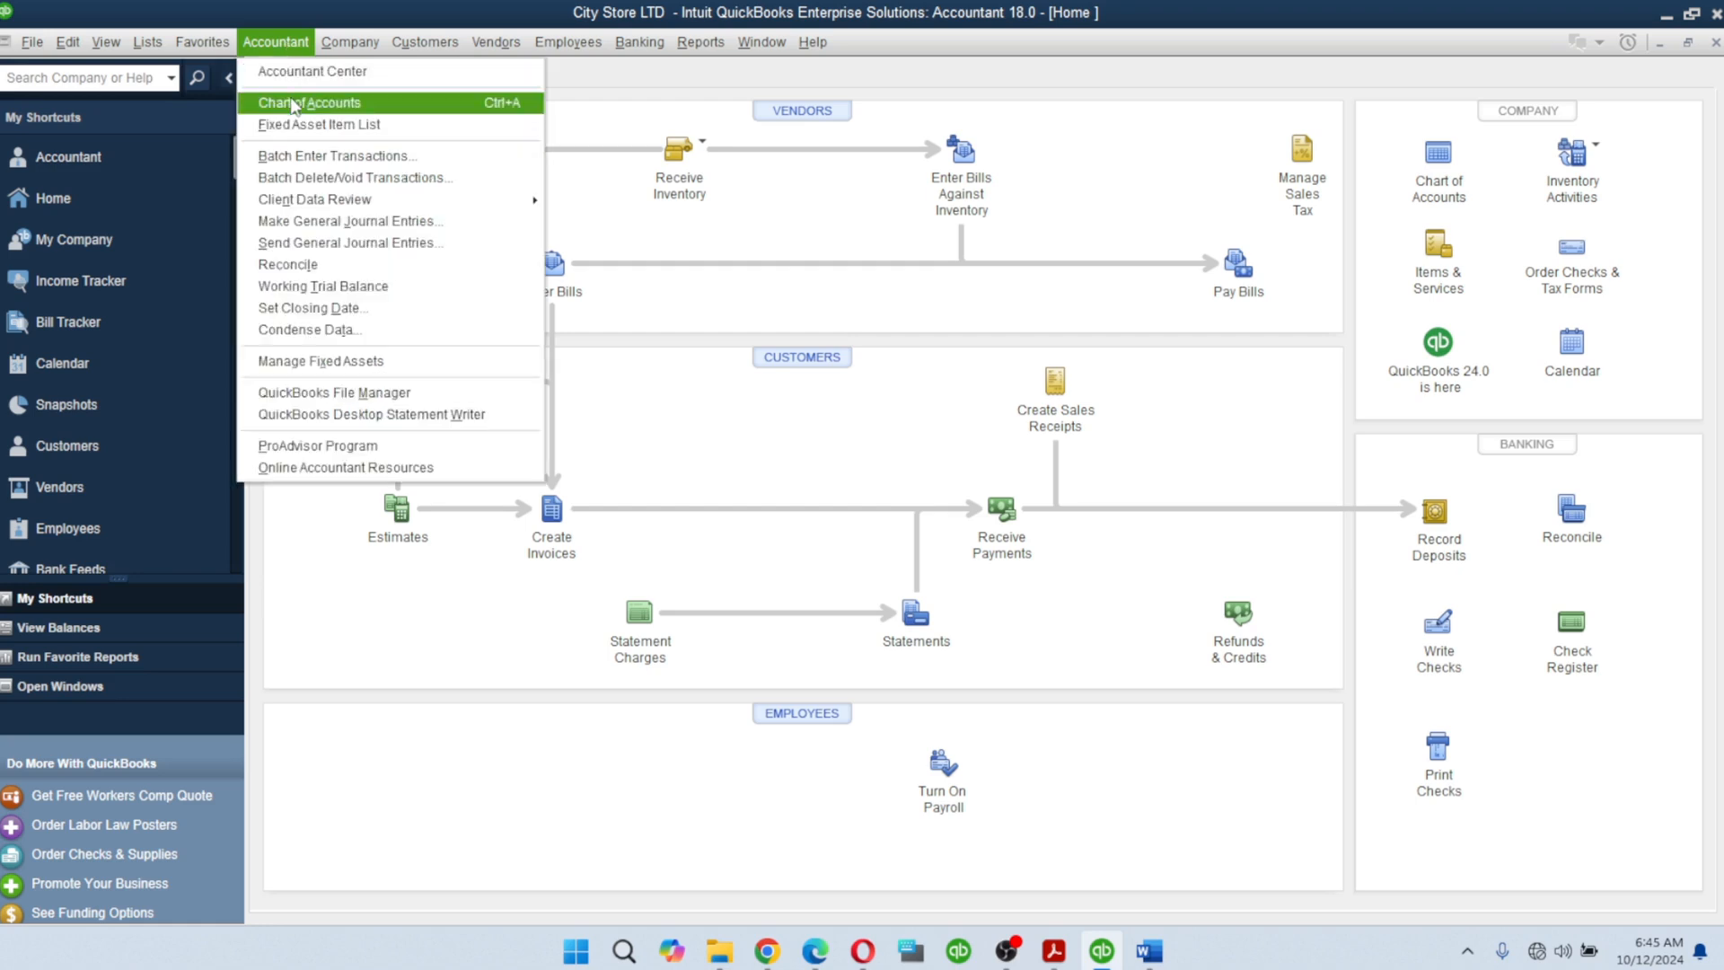
{"action": "mouse_move", "coordinate": [340, 43]}
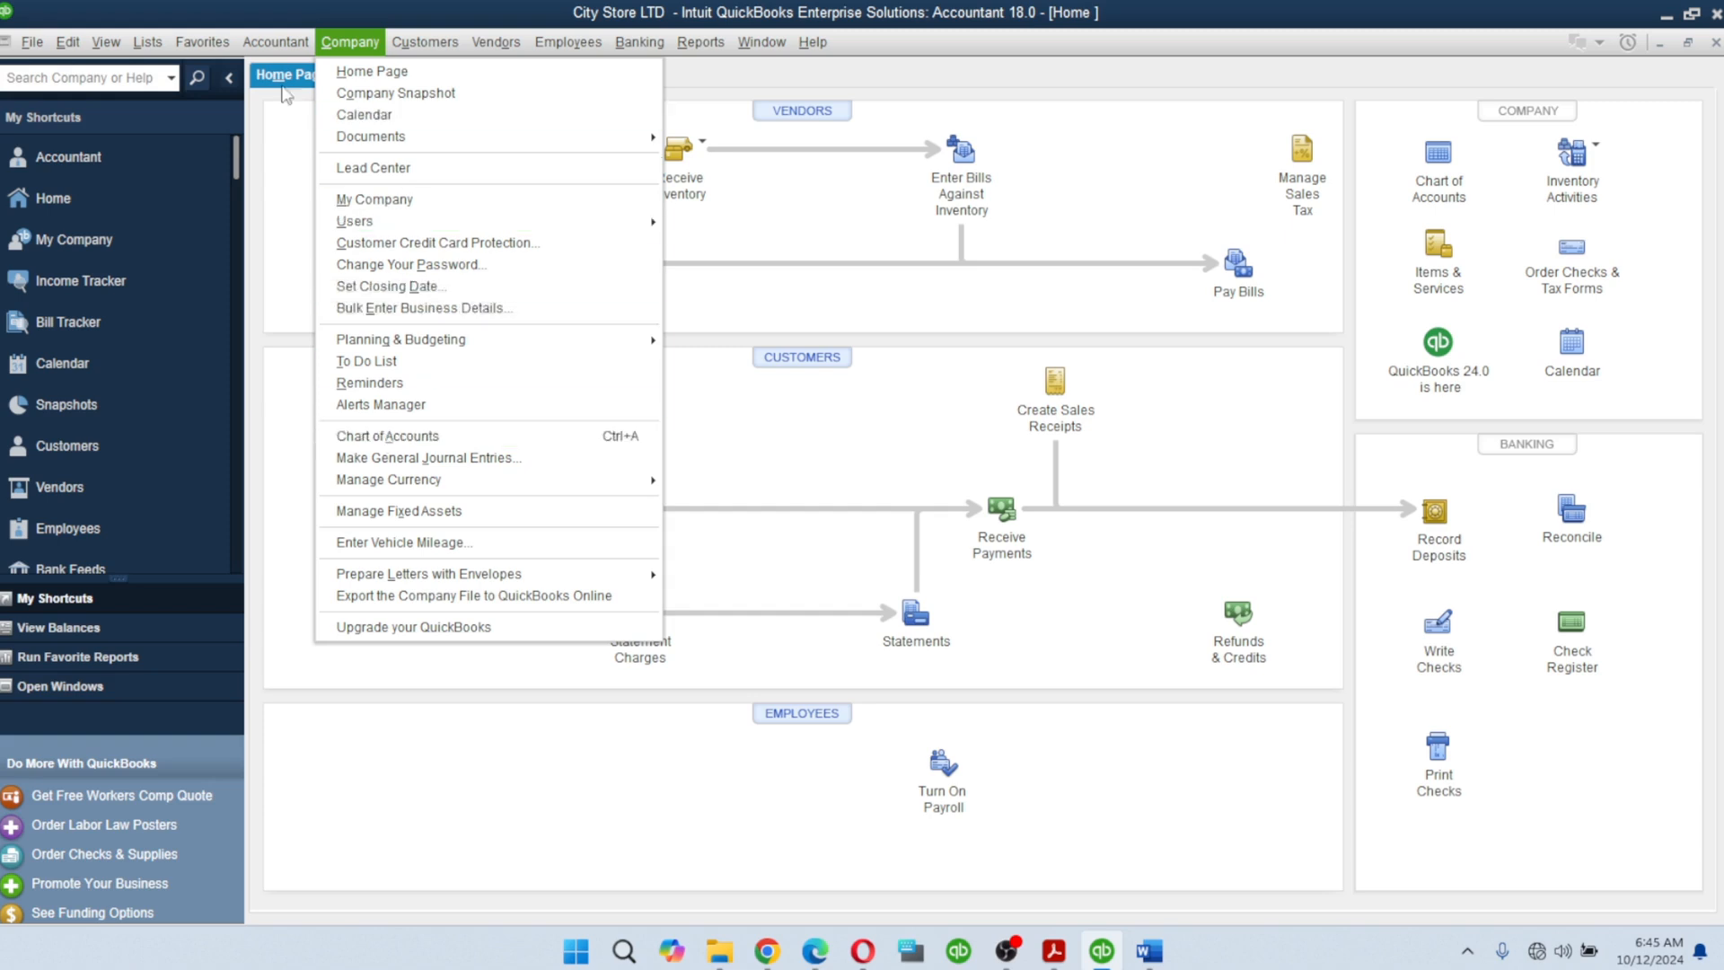
{"action": "mouse_move", "coordinate": [275, 41]}
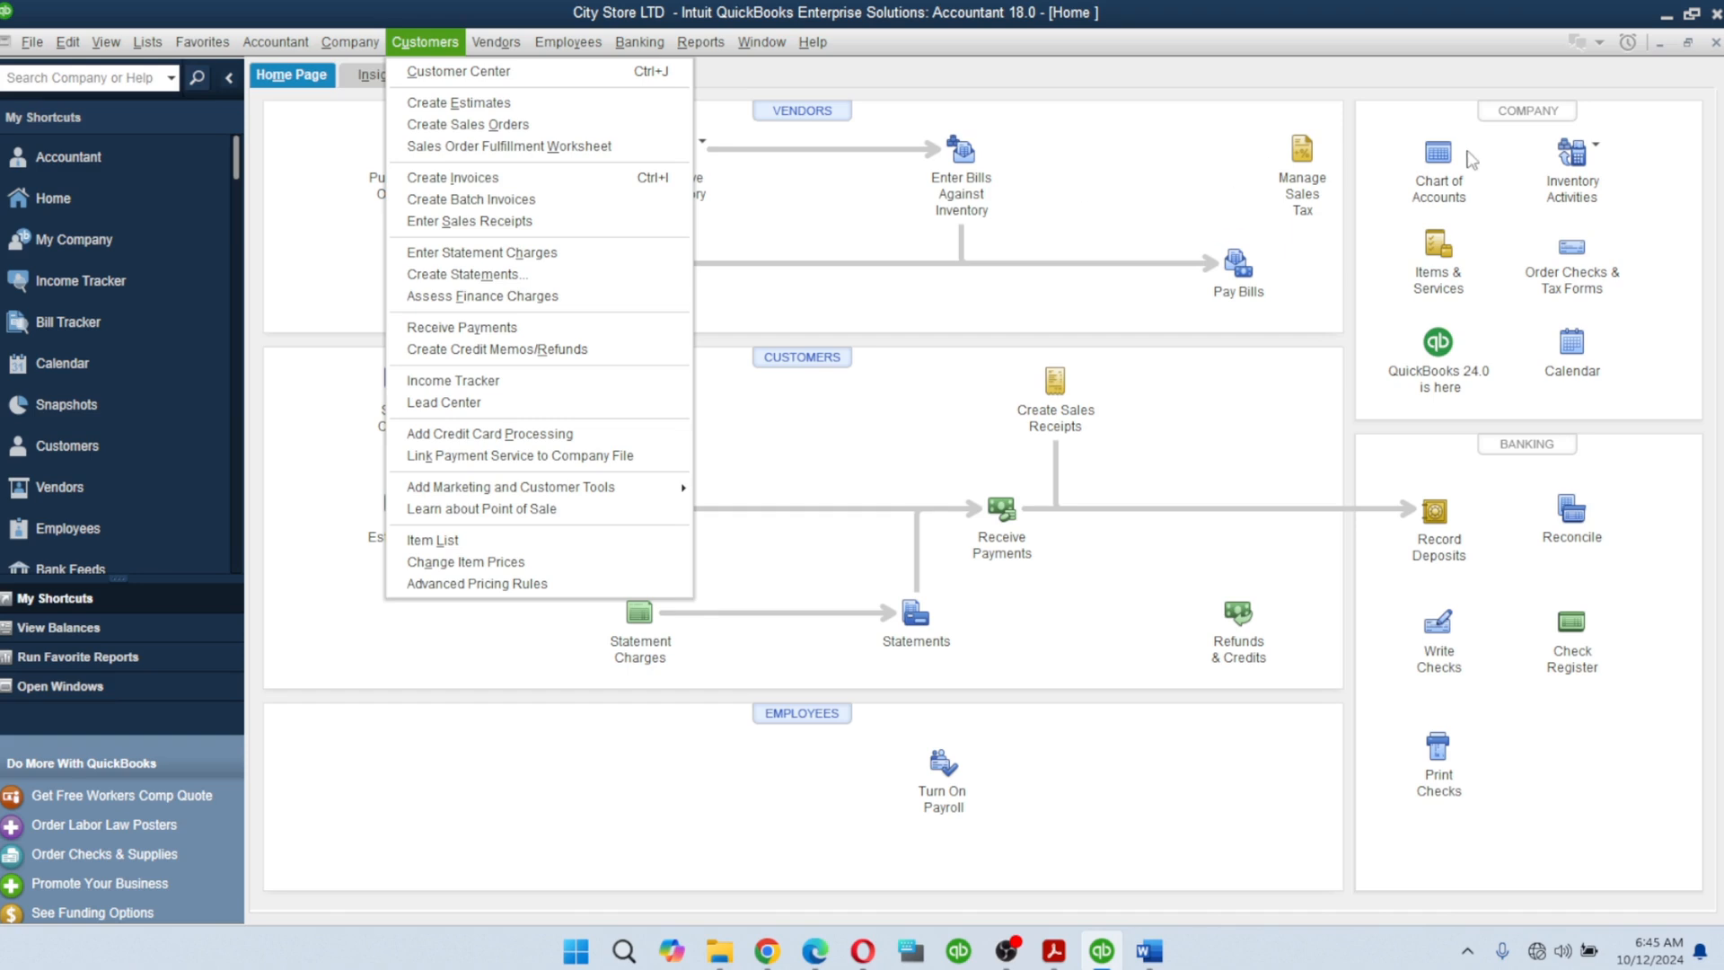
{"action": "left_click", "coordinate": [1408, 167]}
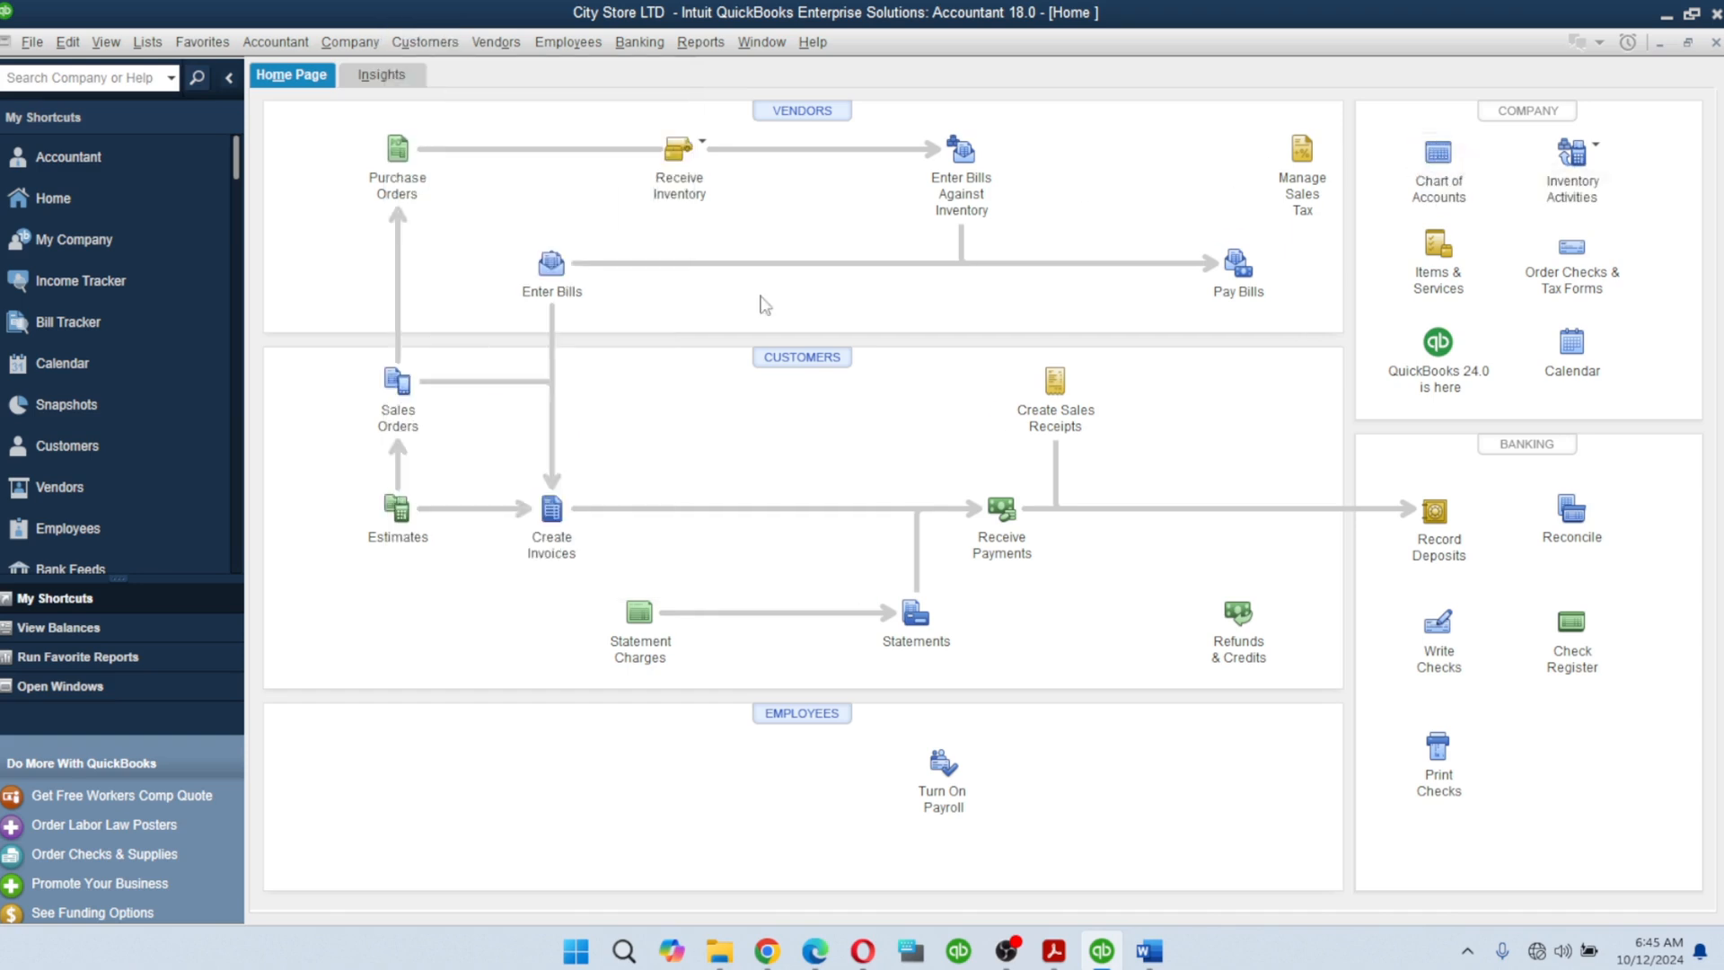
{"action": "scroll", "coordinate": [112, 417], "scroll_direction": "down", "scroll_amount": 3}
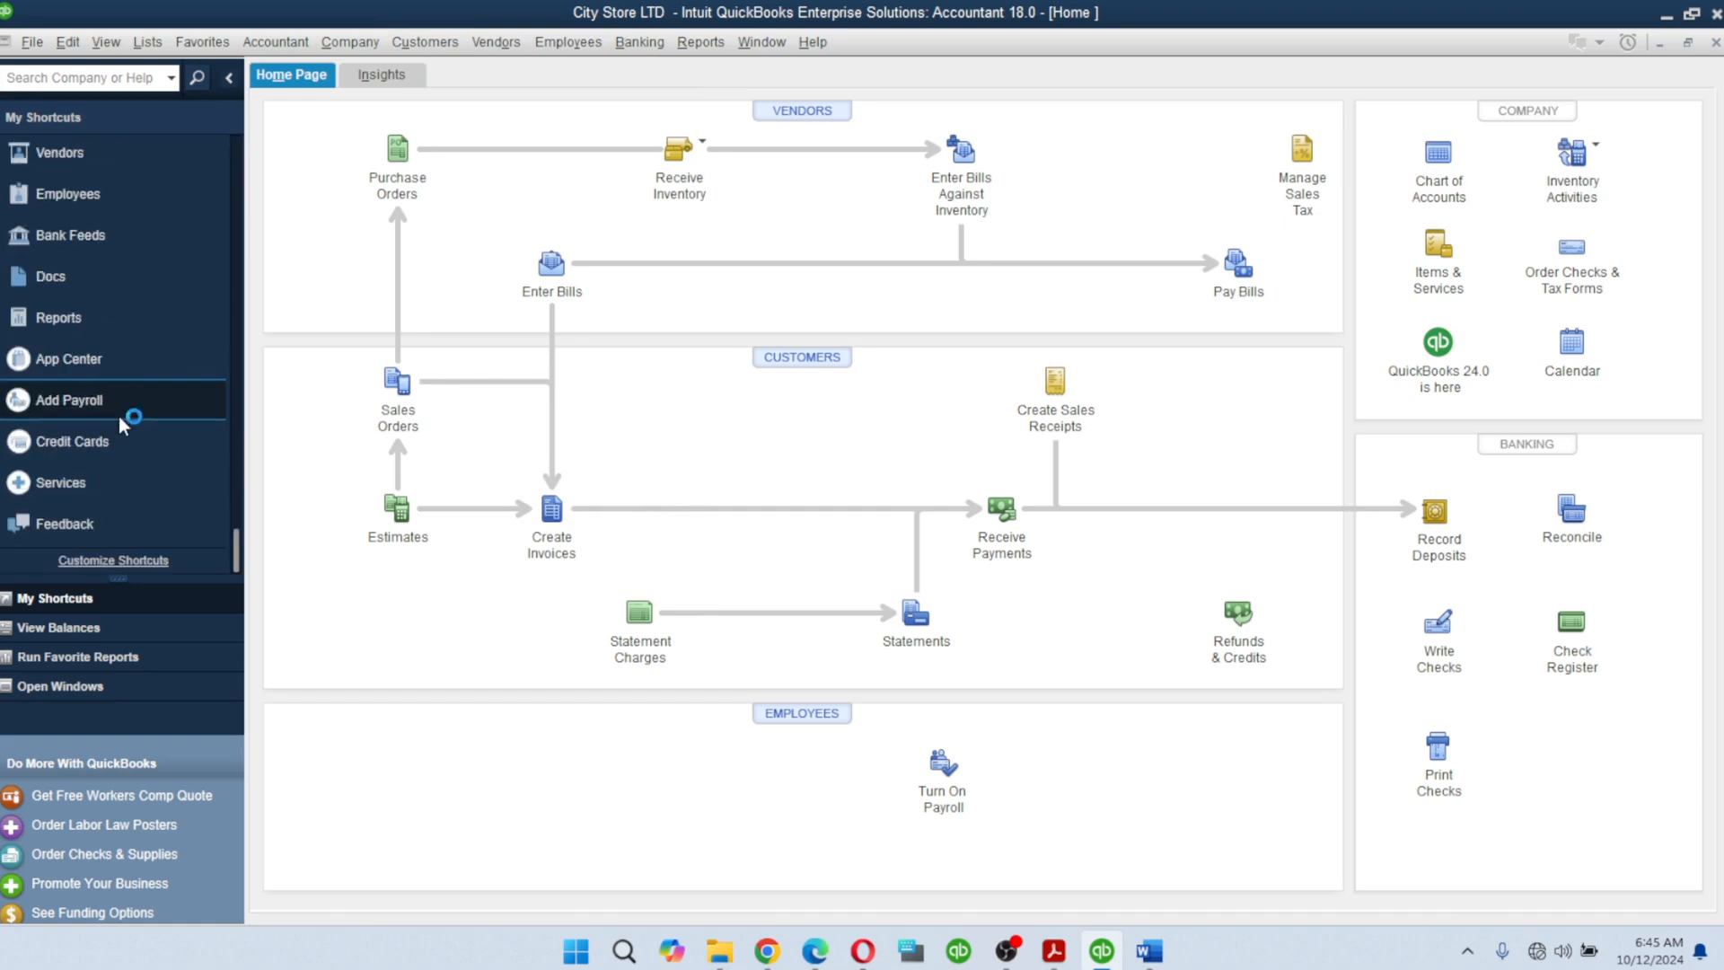
{"action": "scroll", "coordinate": [117, 408], "scroll_direction": "up", "scroll_amount": 5}
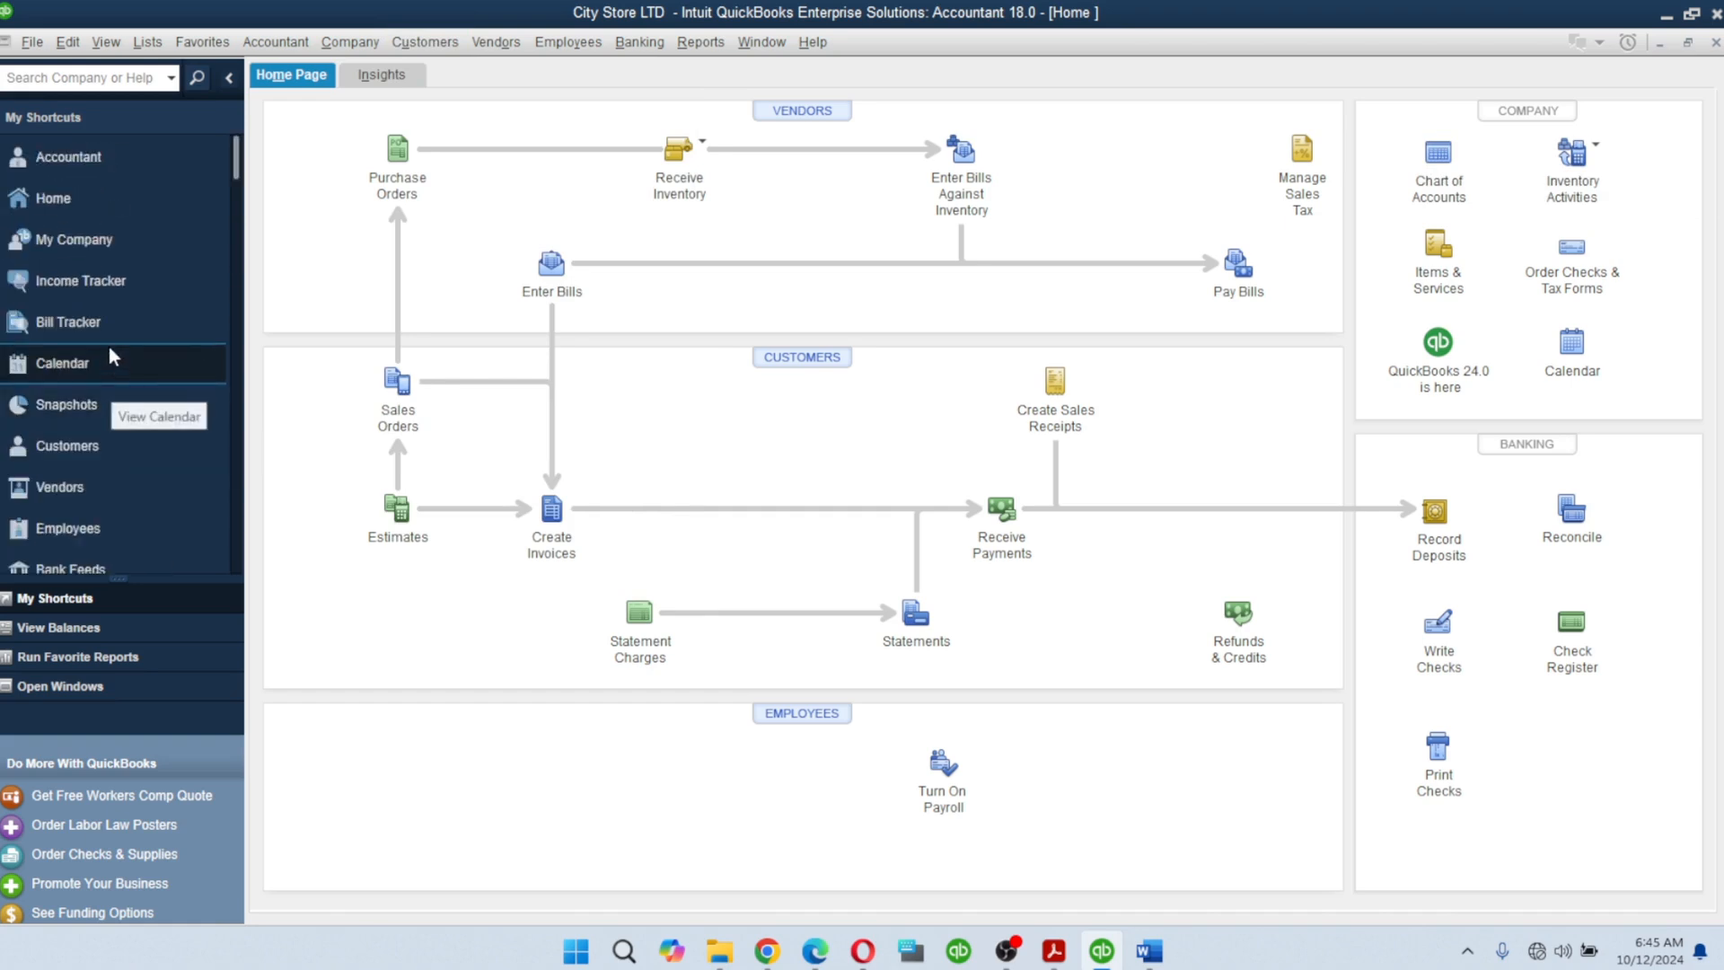
{"action": "left_click", "coordinate": [102, 164]}
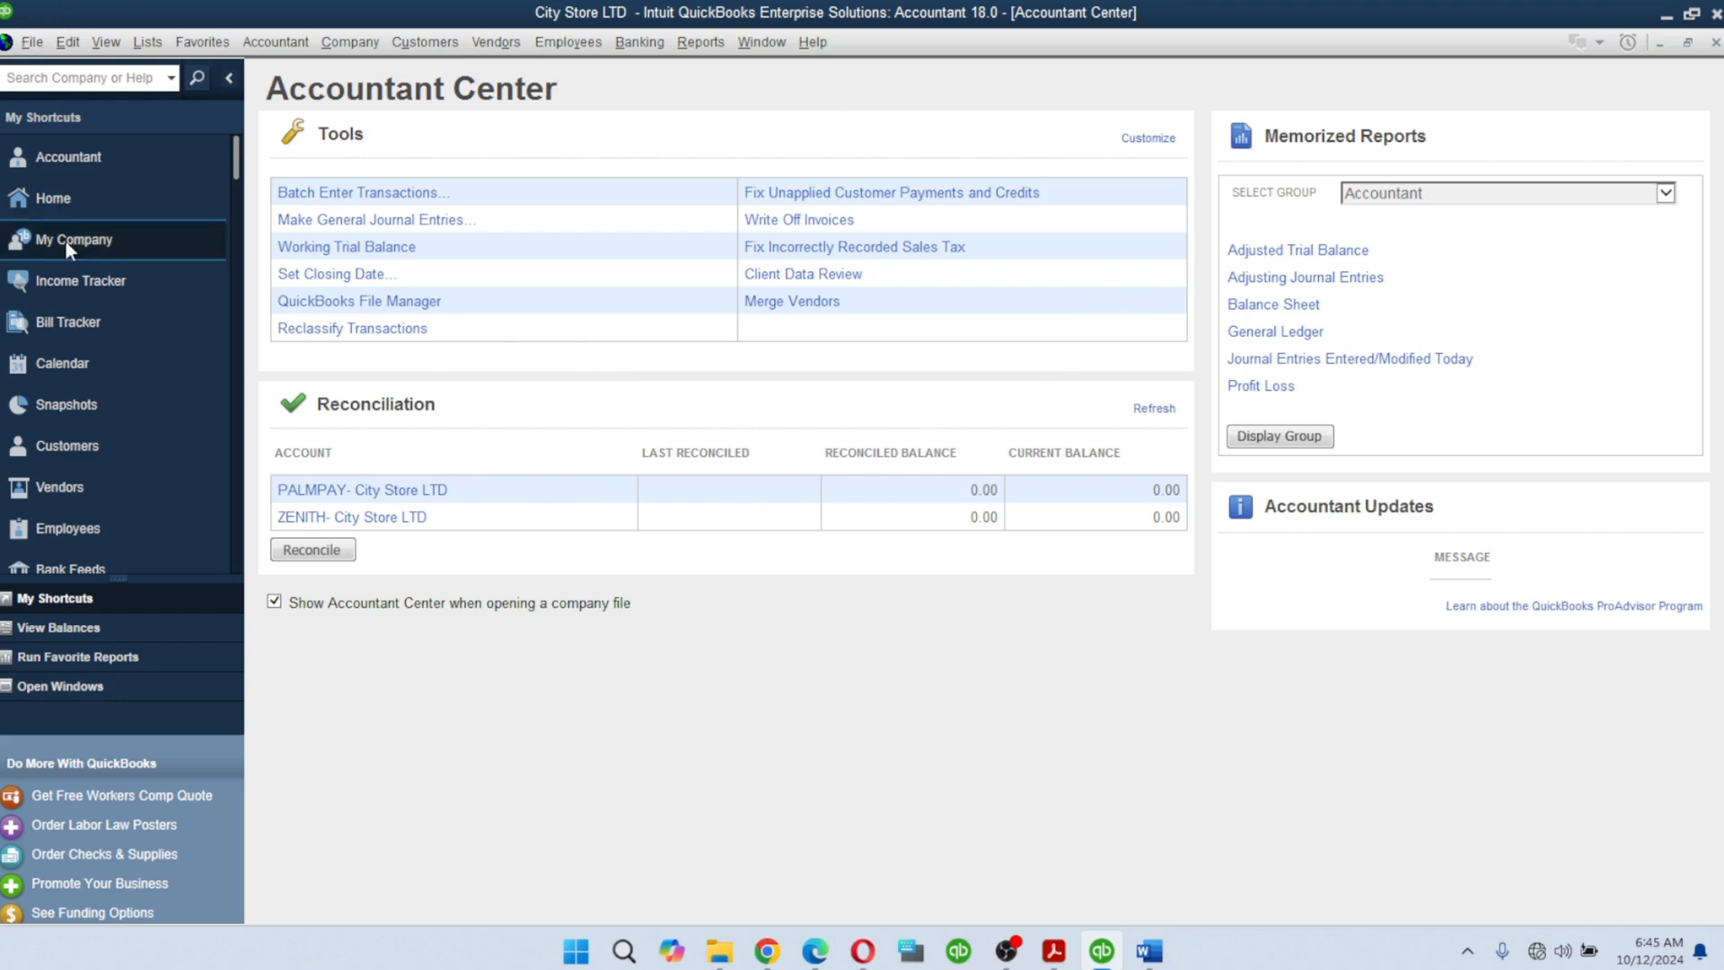
{"action": "left_click", "coordinate": [65, 199]}
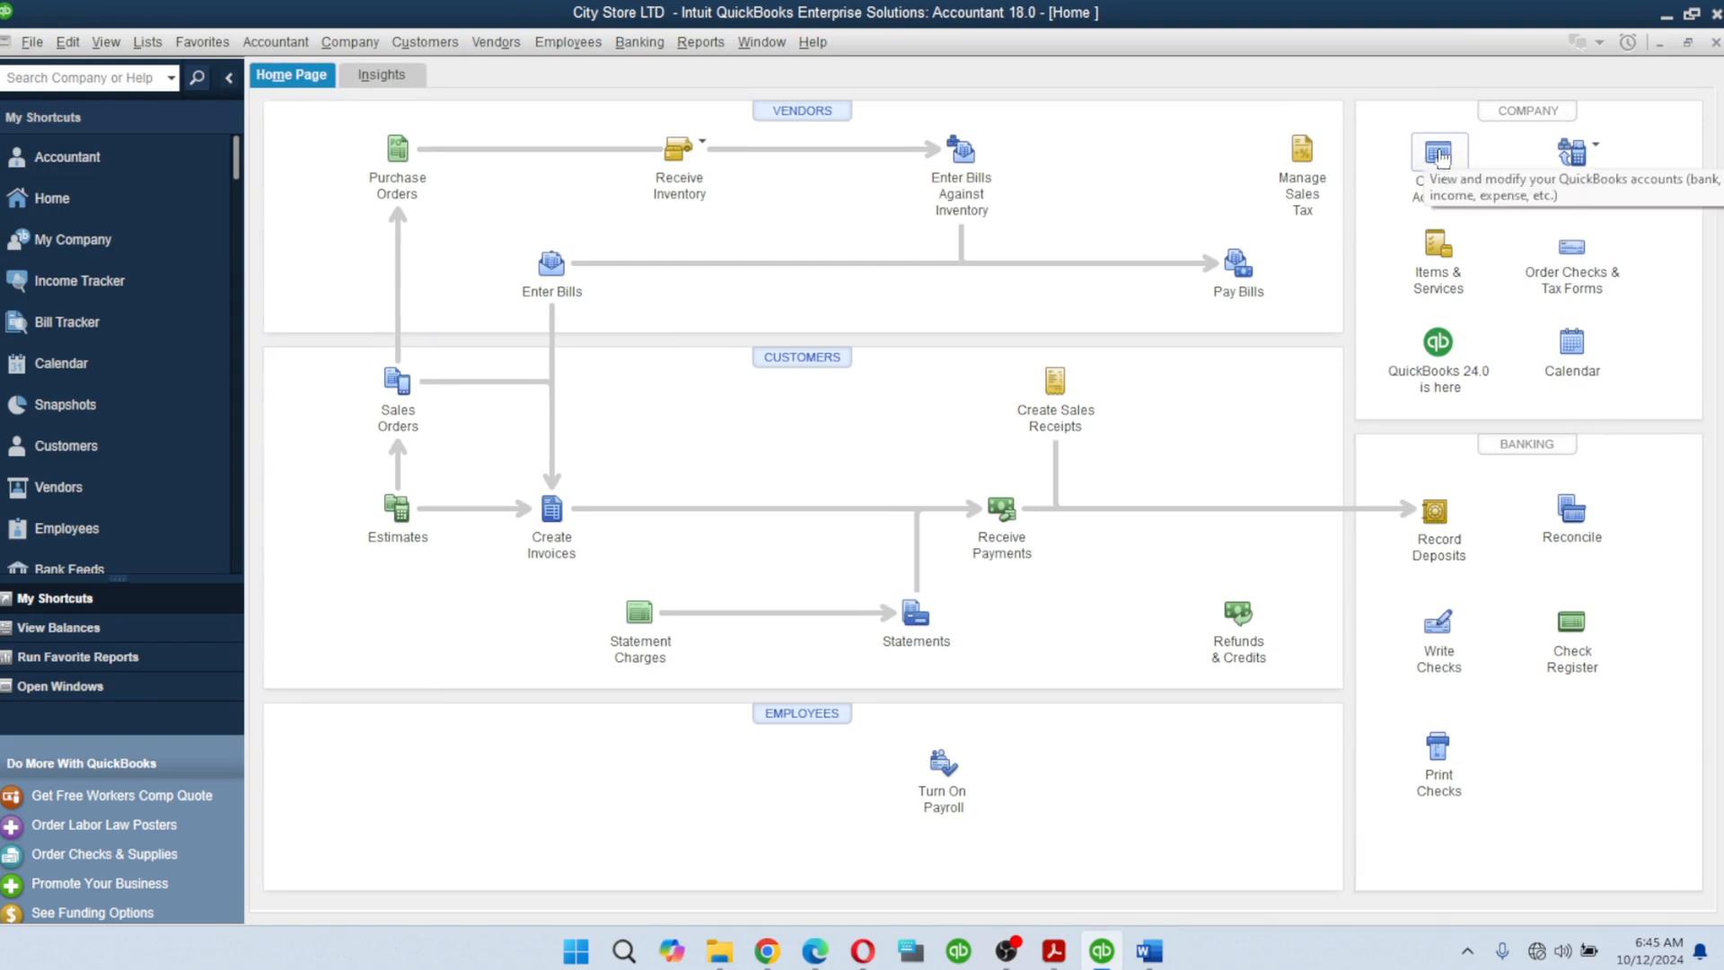
{"action": "left_click", "coordinate": [275, 42]}
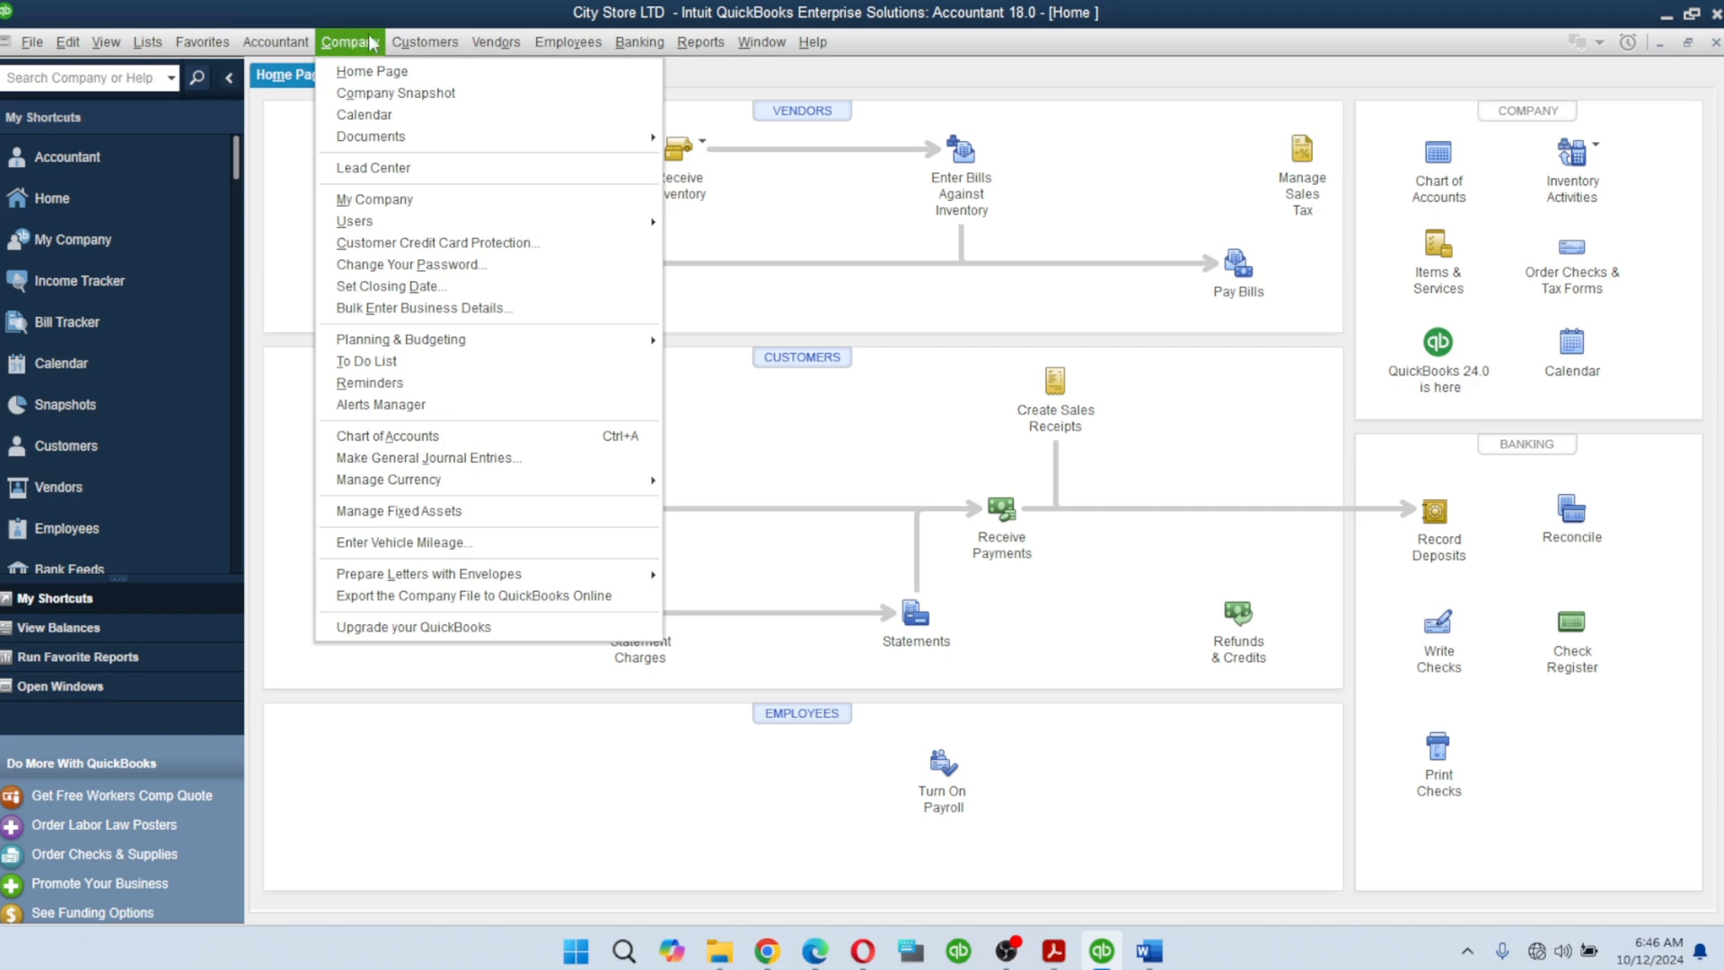
{"action": "mouse_move", "coordinate": [425, 42]}
{"action": "mouse_move", "coordinate": [276, 42]}
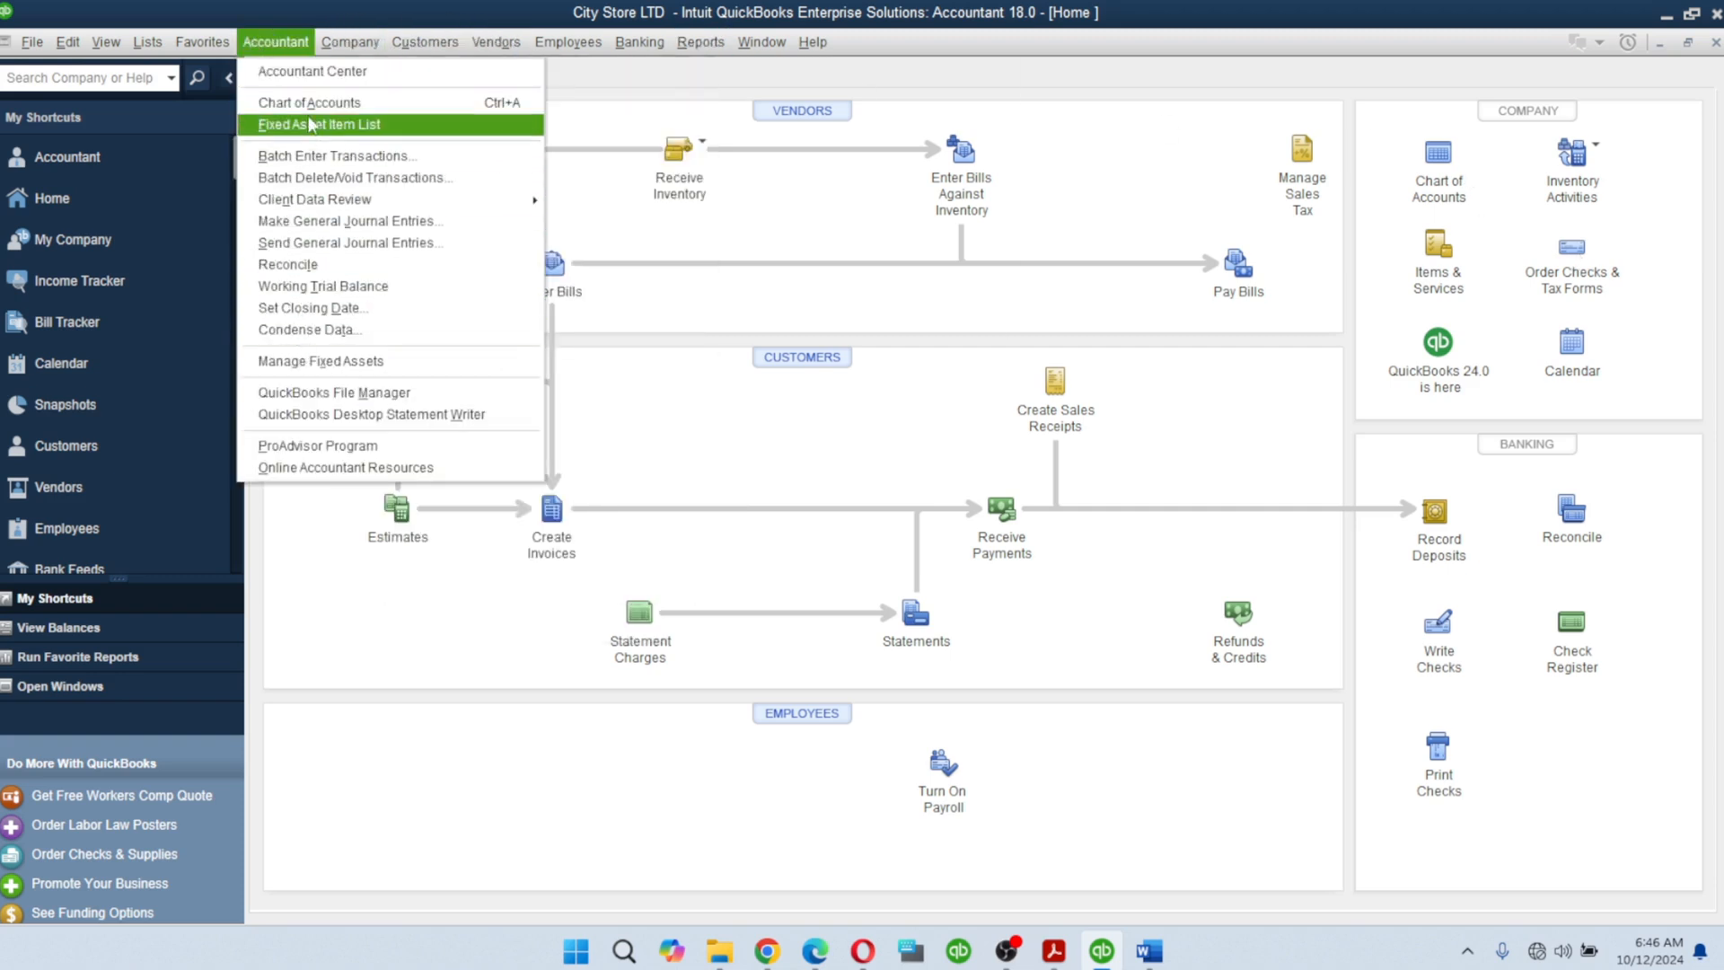
{"action": "mouse_move", "coordinate": [351, 42]}
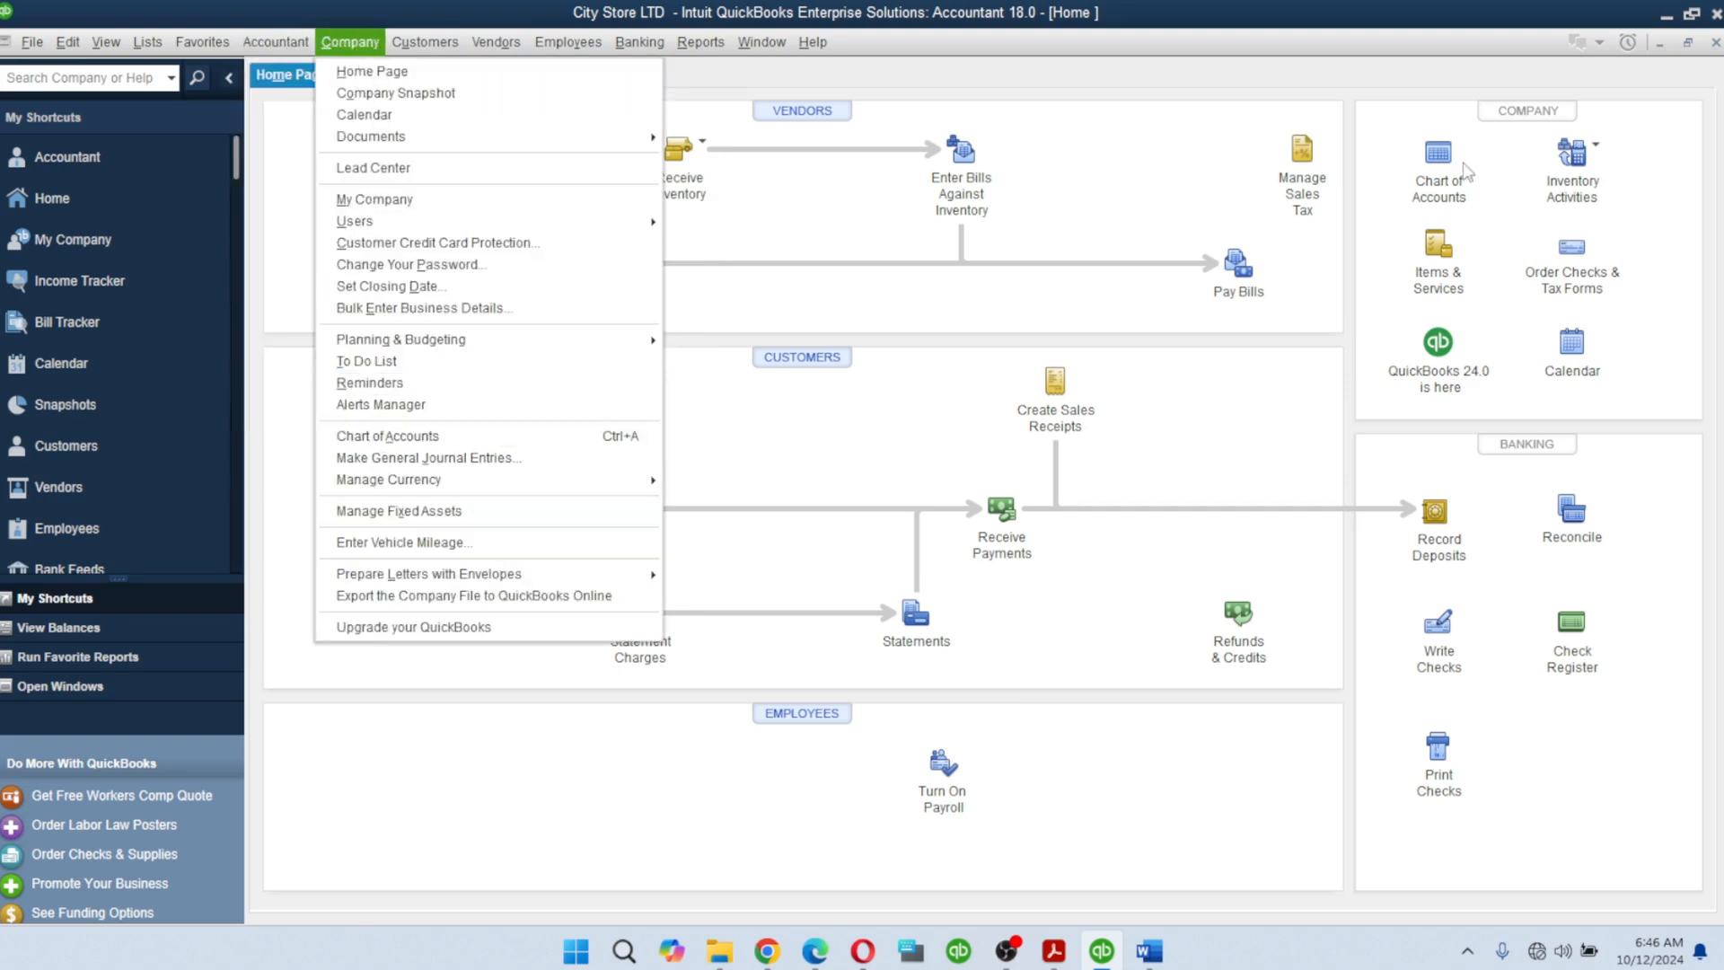
Step: Open the chart of accounts and review the listed accounts and their types
{"action": "left_click", "coordinate": [1438, 160]}
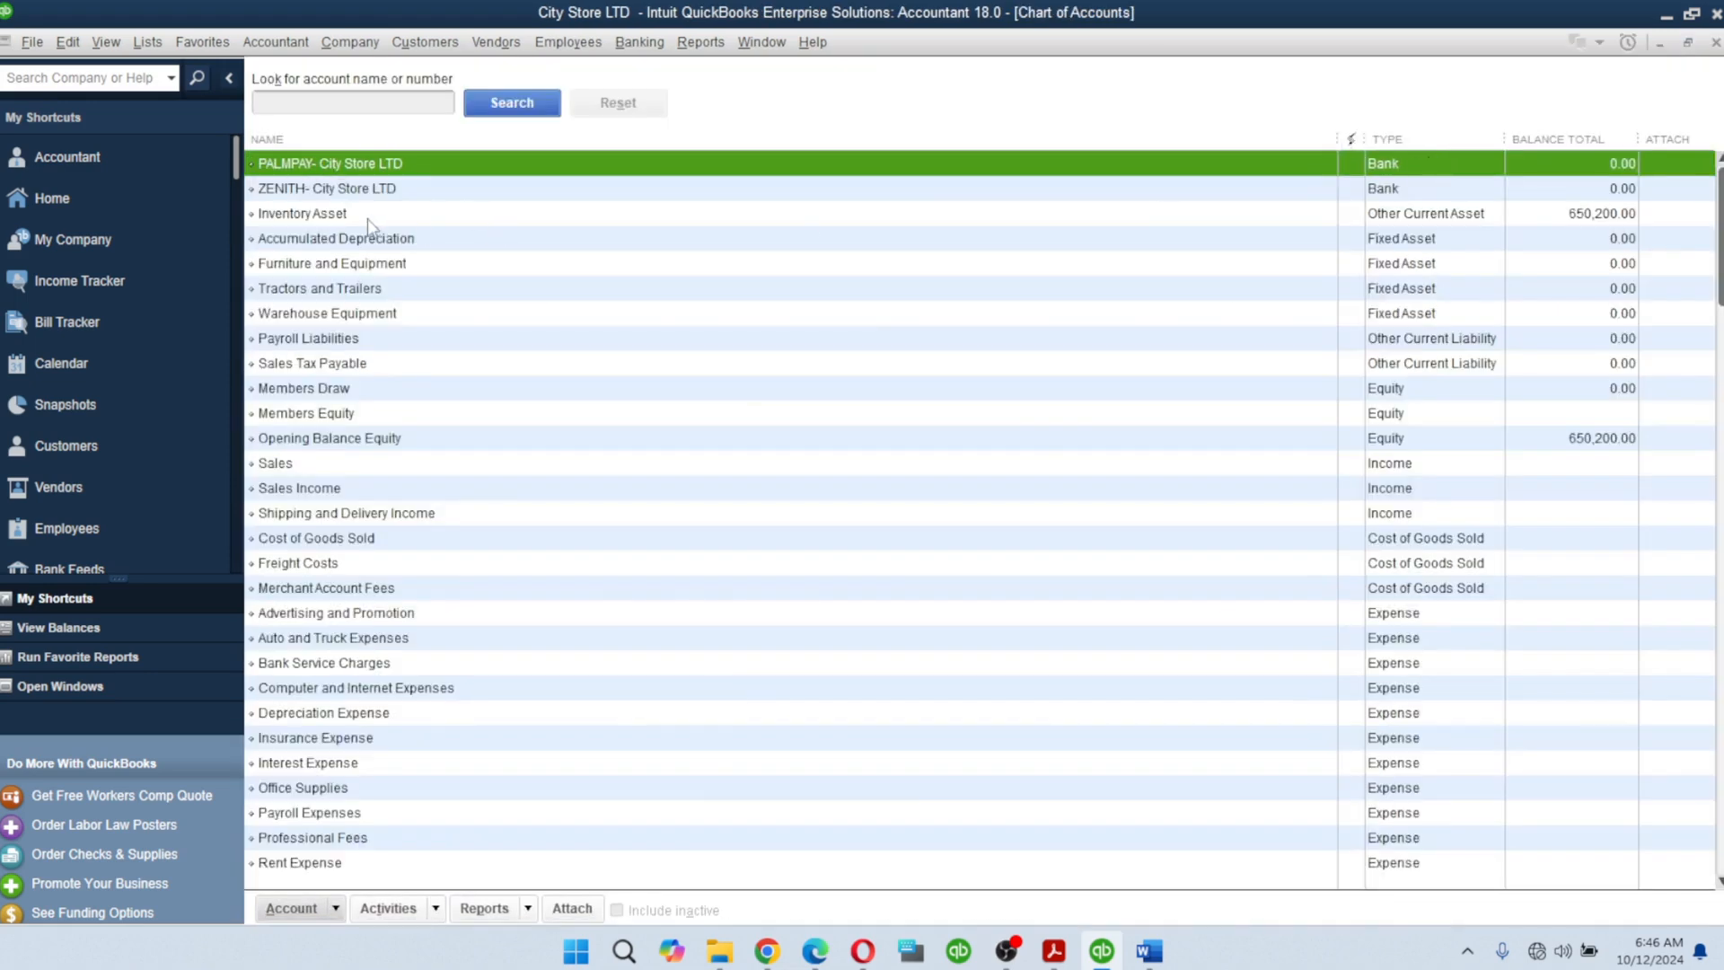
{"action": "scroll", "coordinate": [370, 235], "scroll_direction": "down", "scroll_amount": 4}
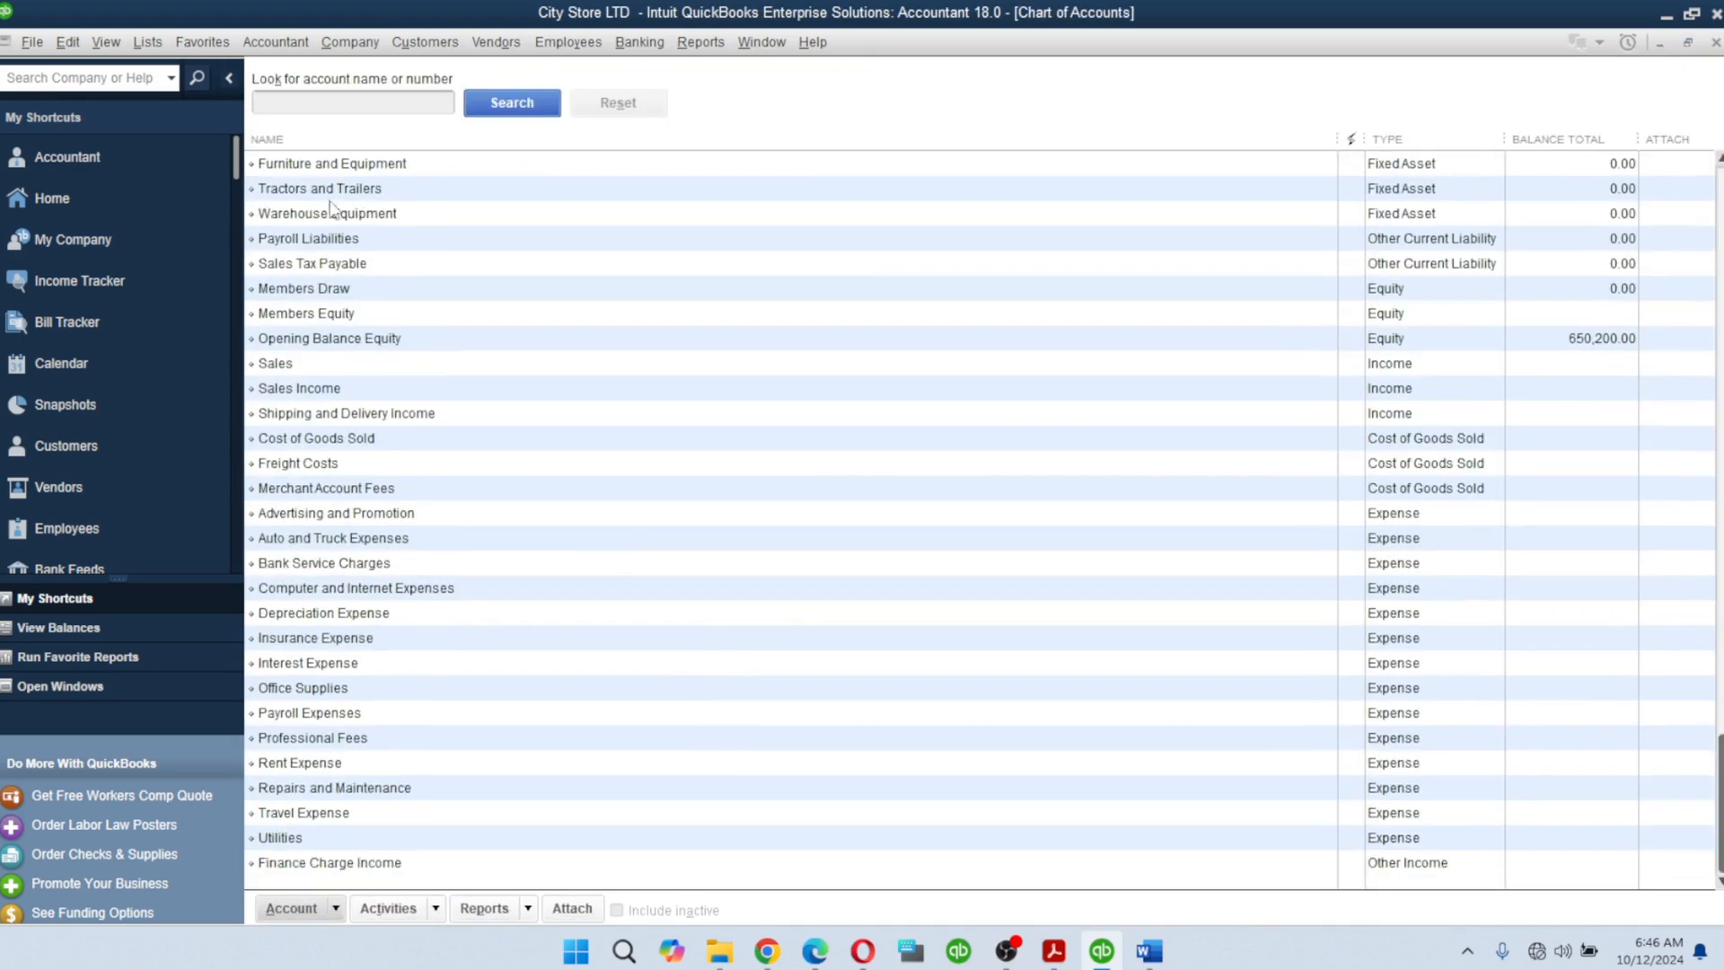
{"action": "scroll", "coordinate": [368, 230], "scroll_direction": "up", "scroll_amount": 4}
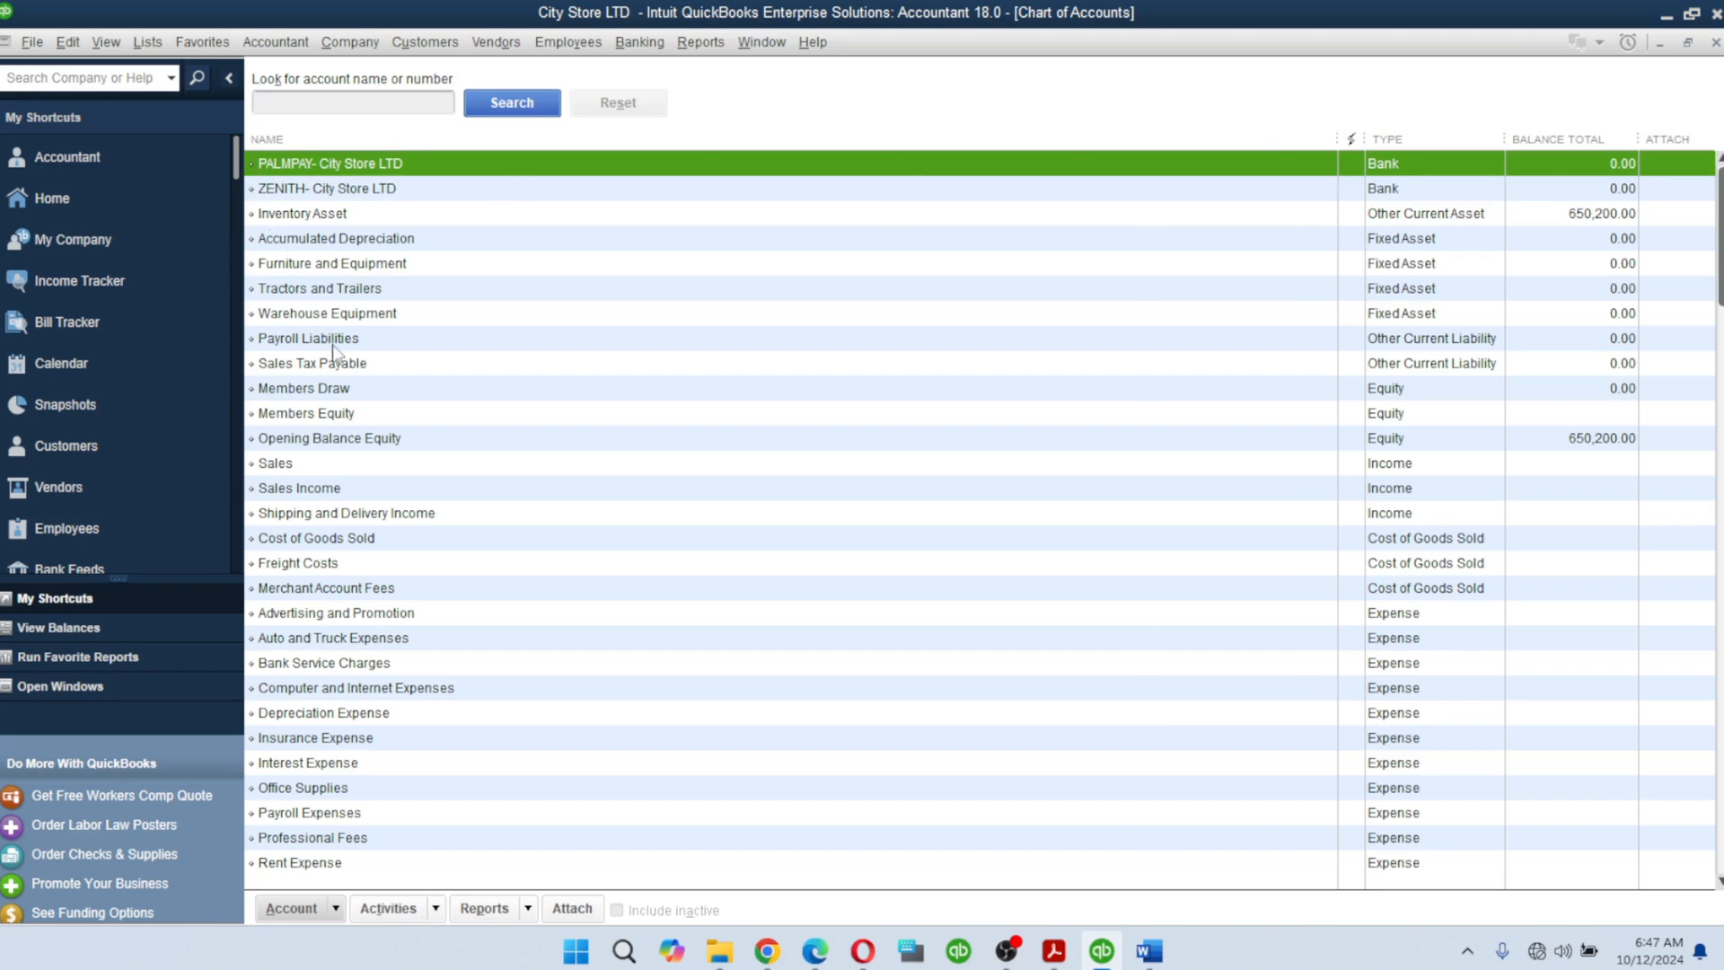
Step: Enable the Use account numbers option in the company's Accounting preferences and save the change
{"action": "left_click", "coordinate": [33, 45]}
{"action": "left_click", "coordinate": [66, 45]}
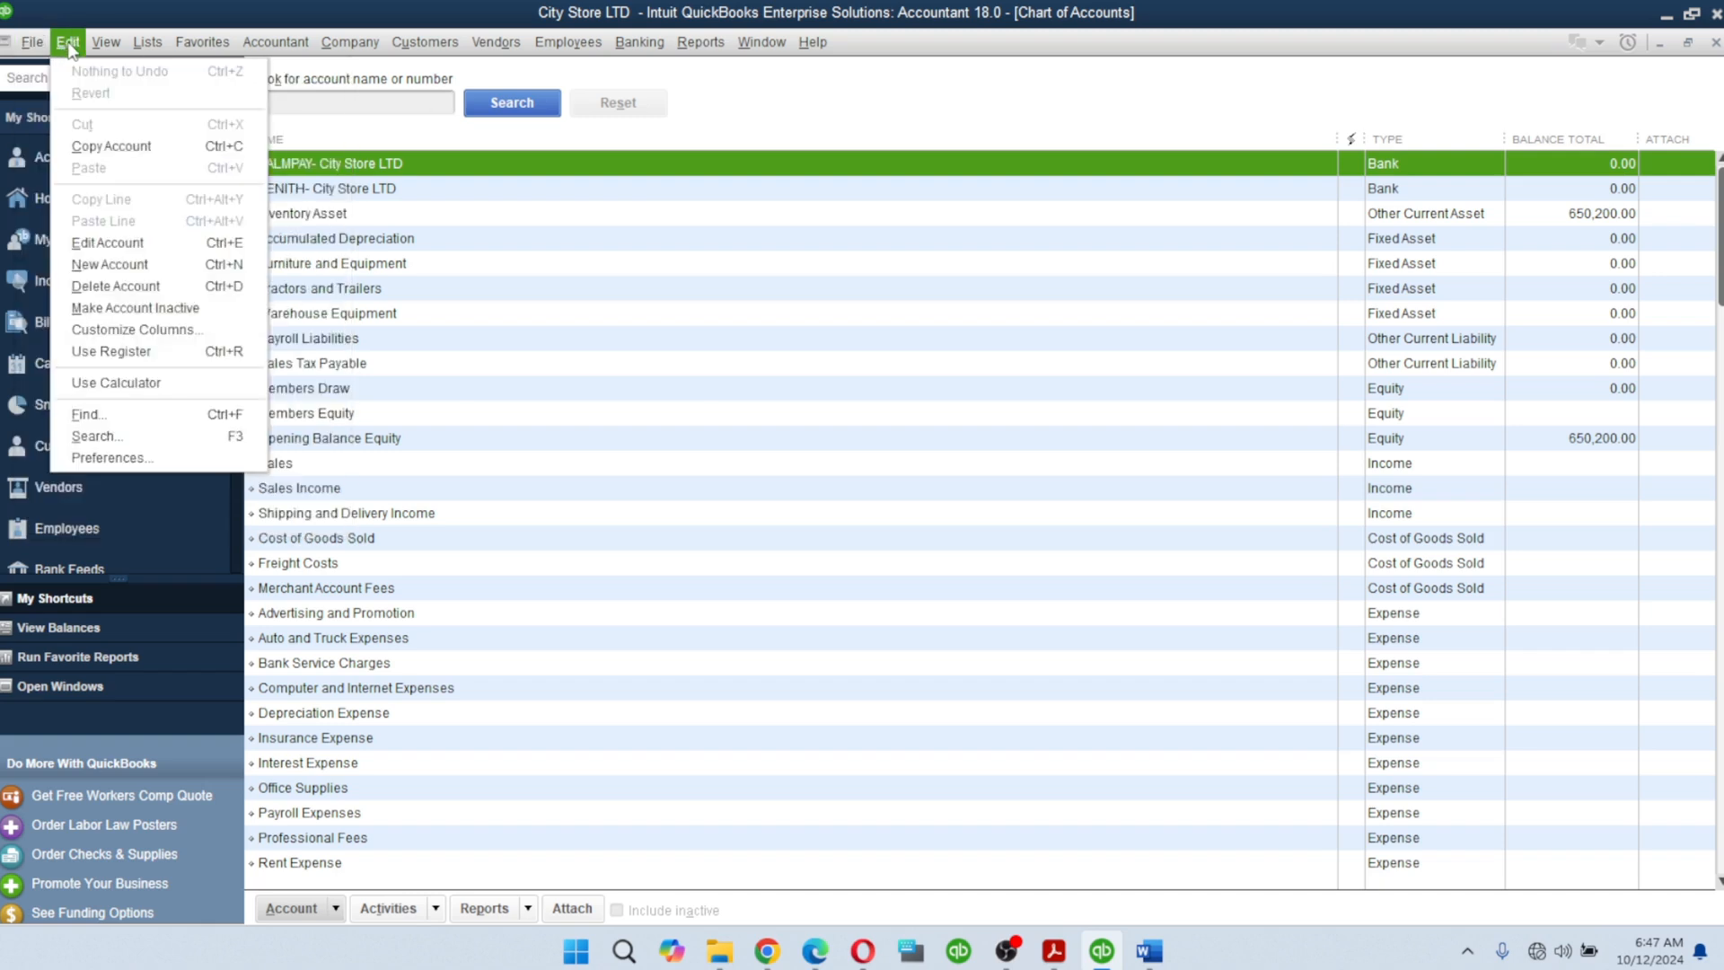
{"action": "left_click", "coordinate": [104, 458]}
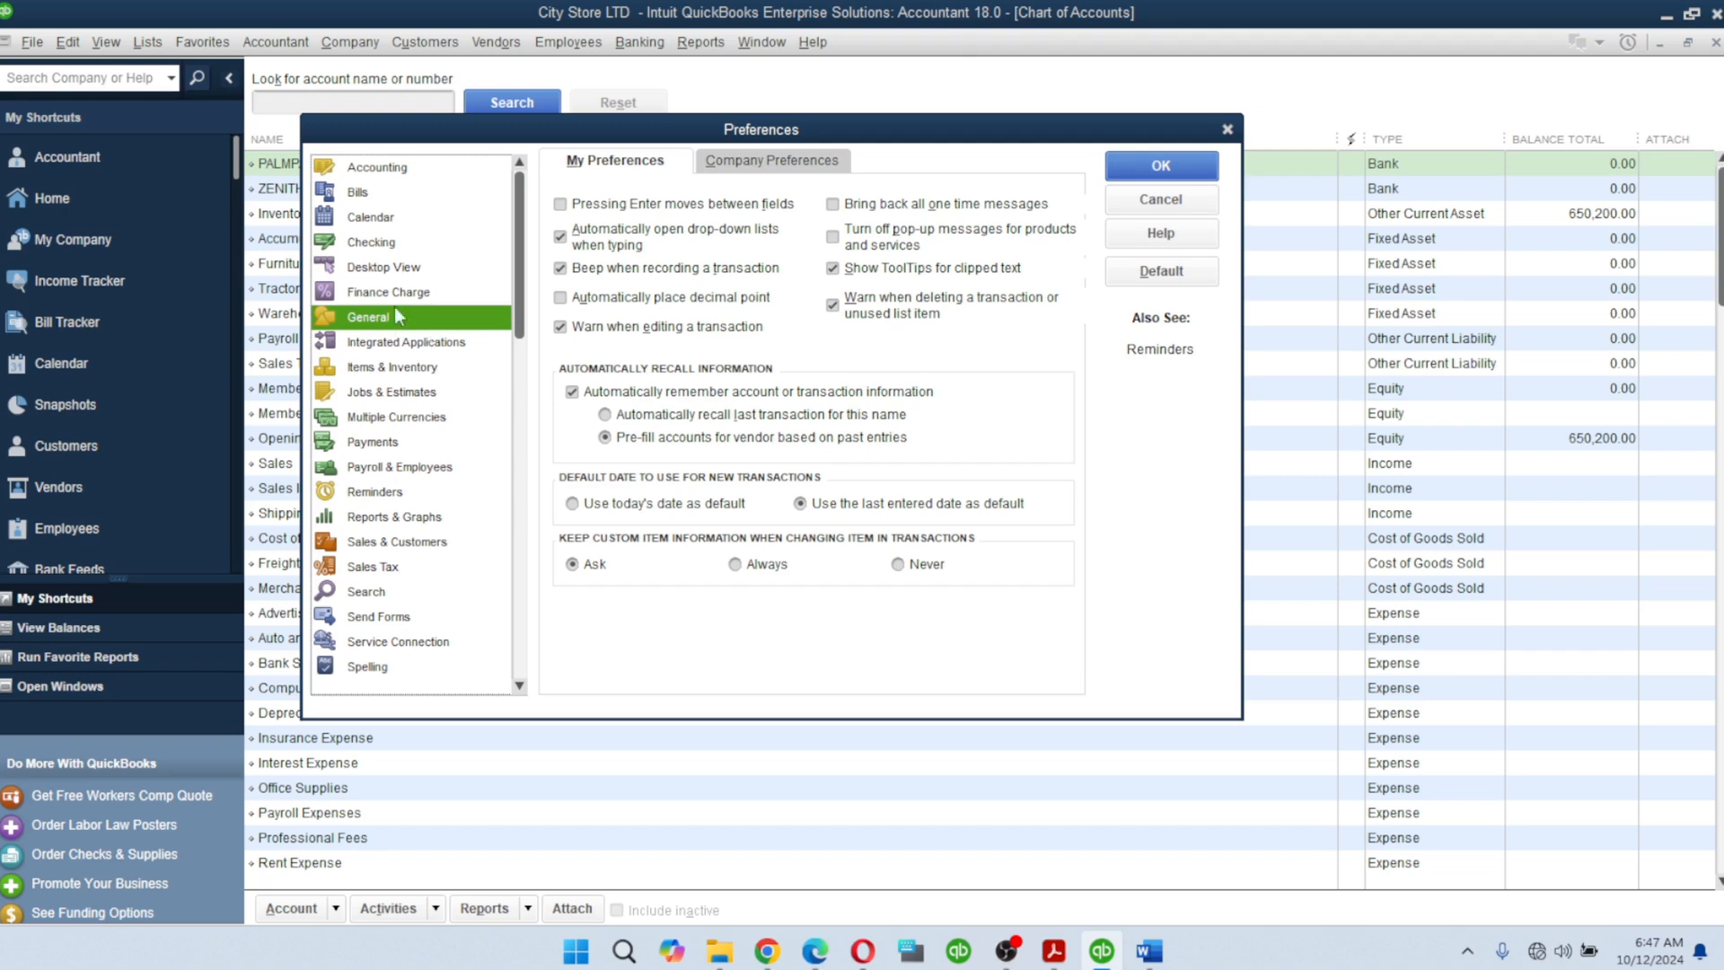
{"action": "left_click", "coordinate": [377, 367]}
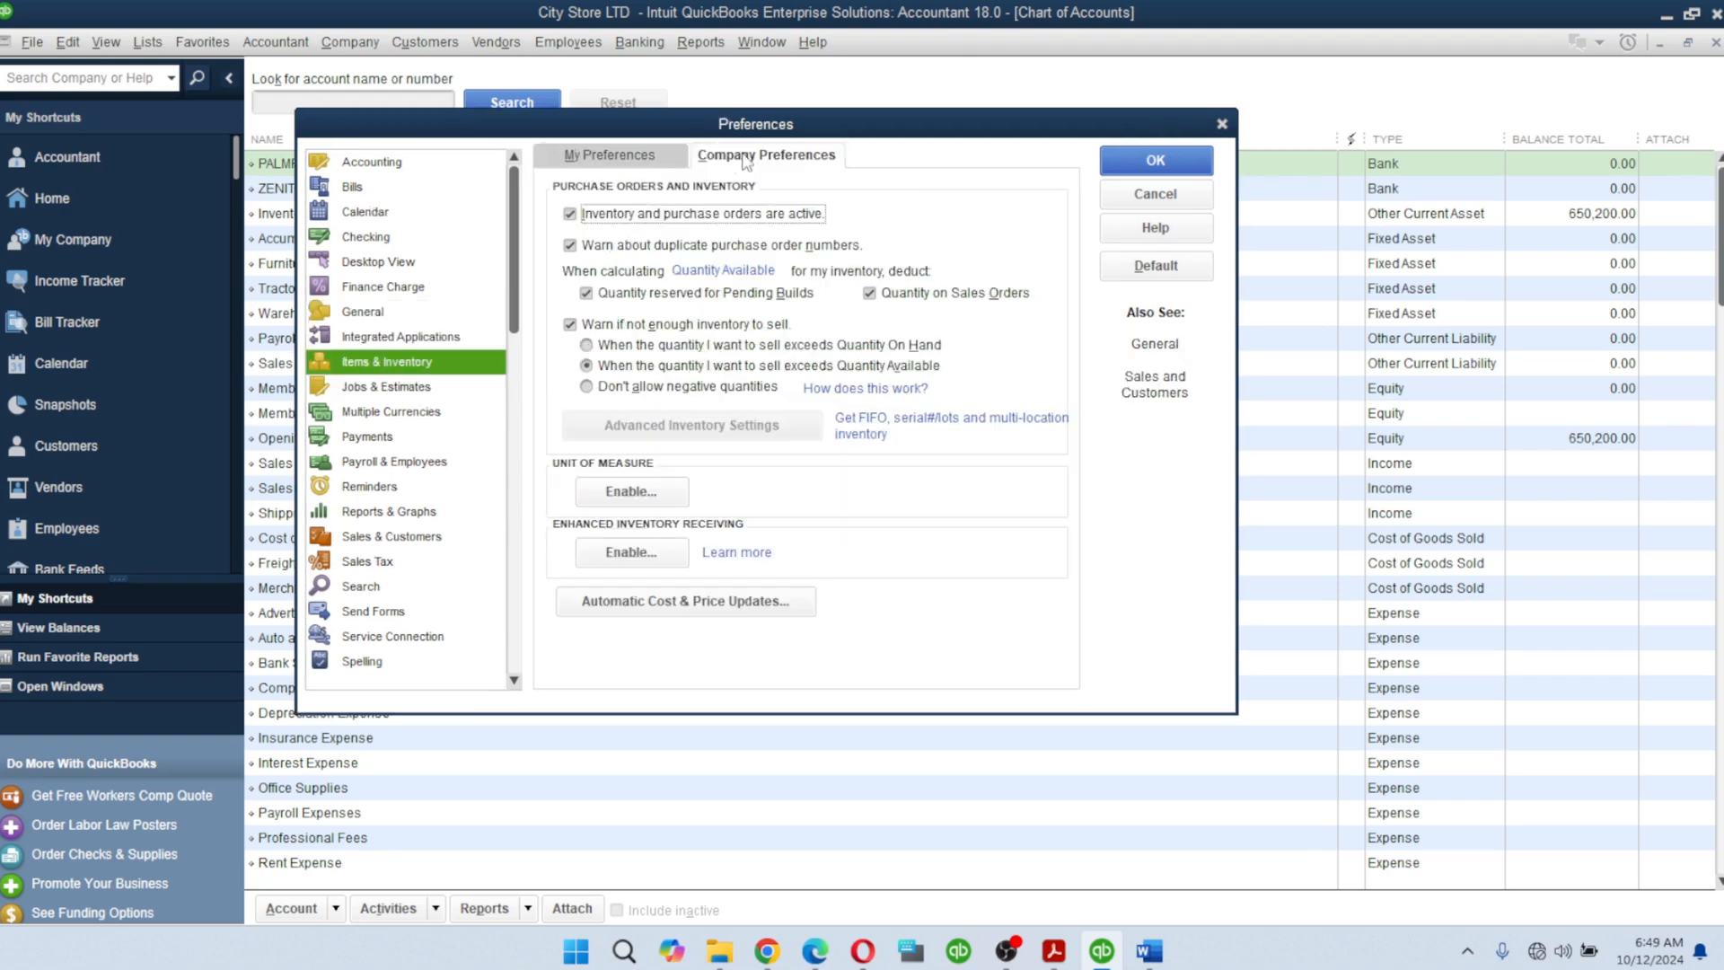
{"action": "left_click", "coordinate": [379, 165]}
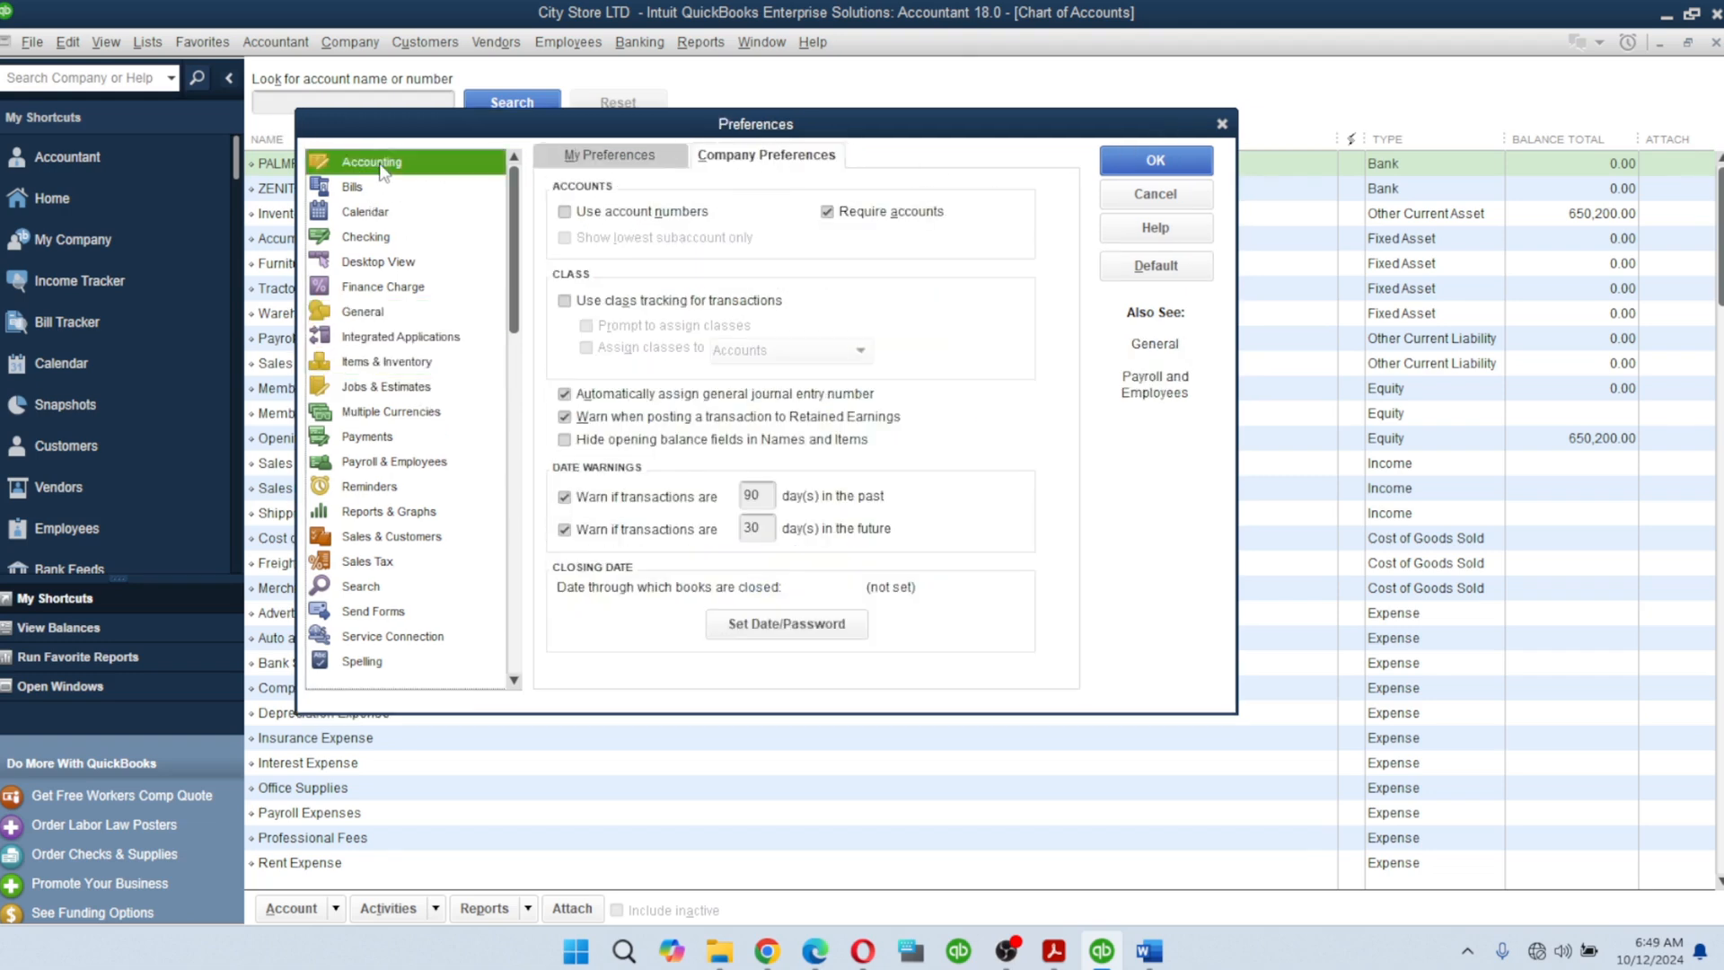
{"action": "left_click", "coordinate": [565, 214]}
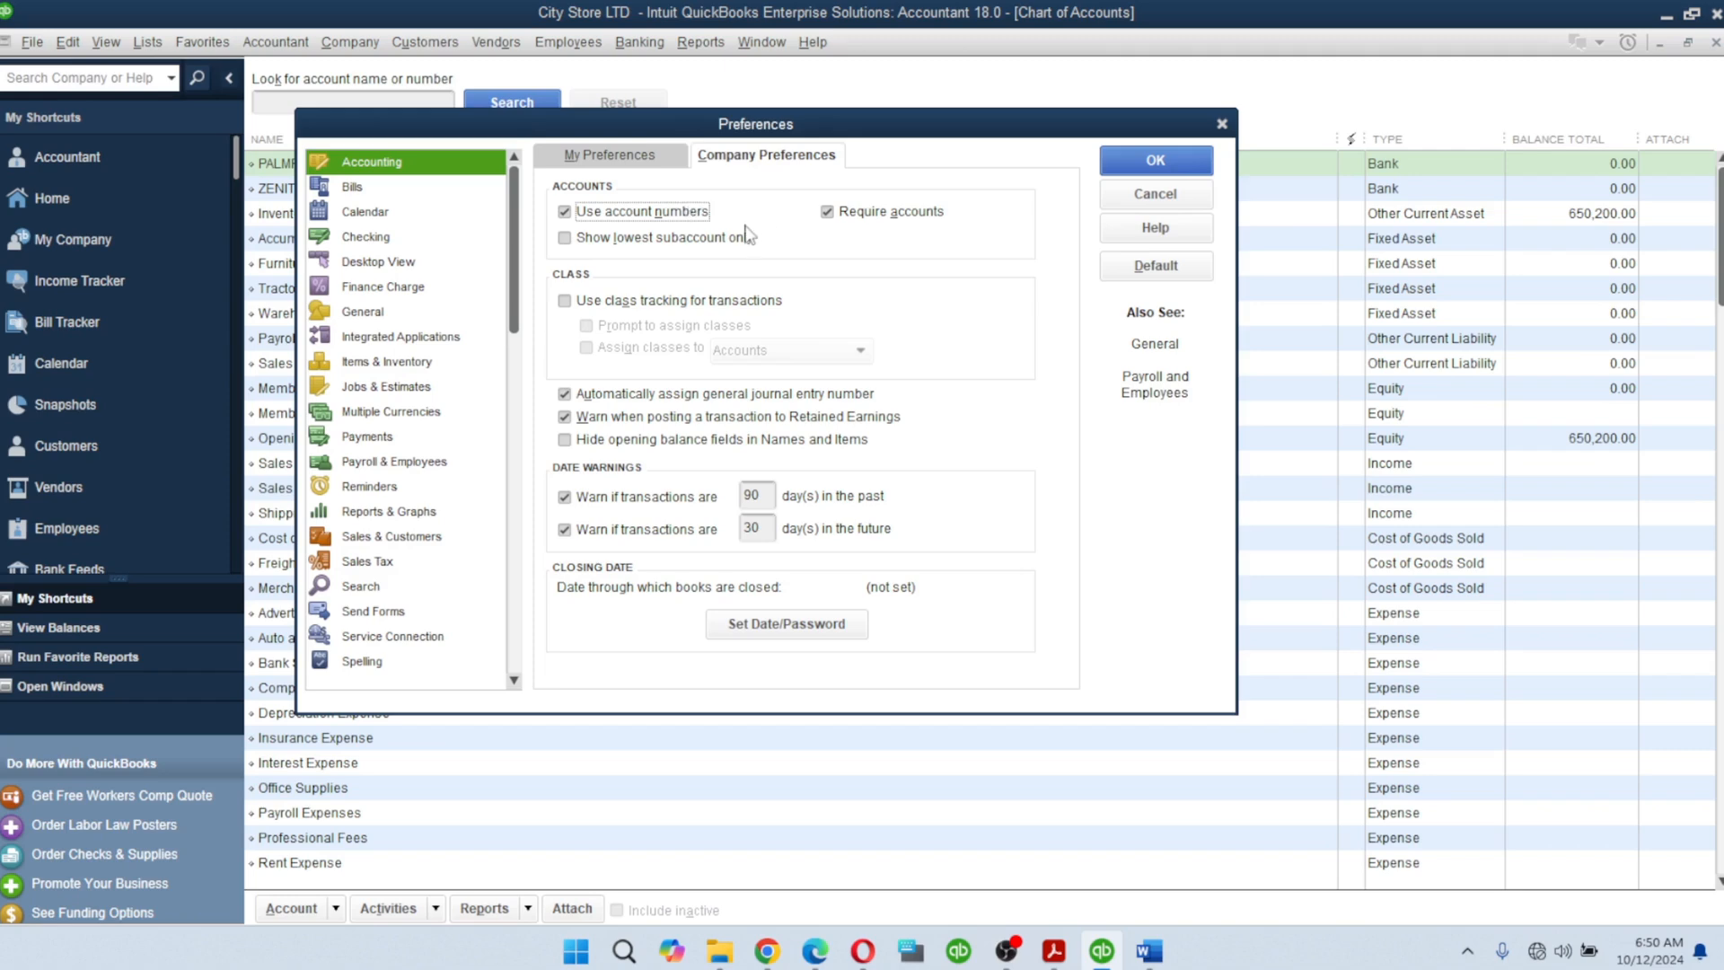
{"action": "left_click", "coordinate": [1173, 156]}
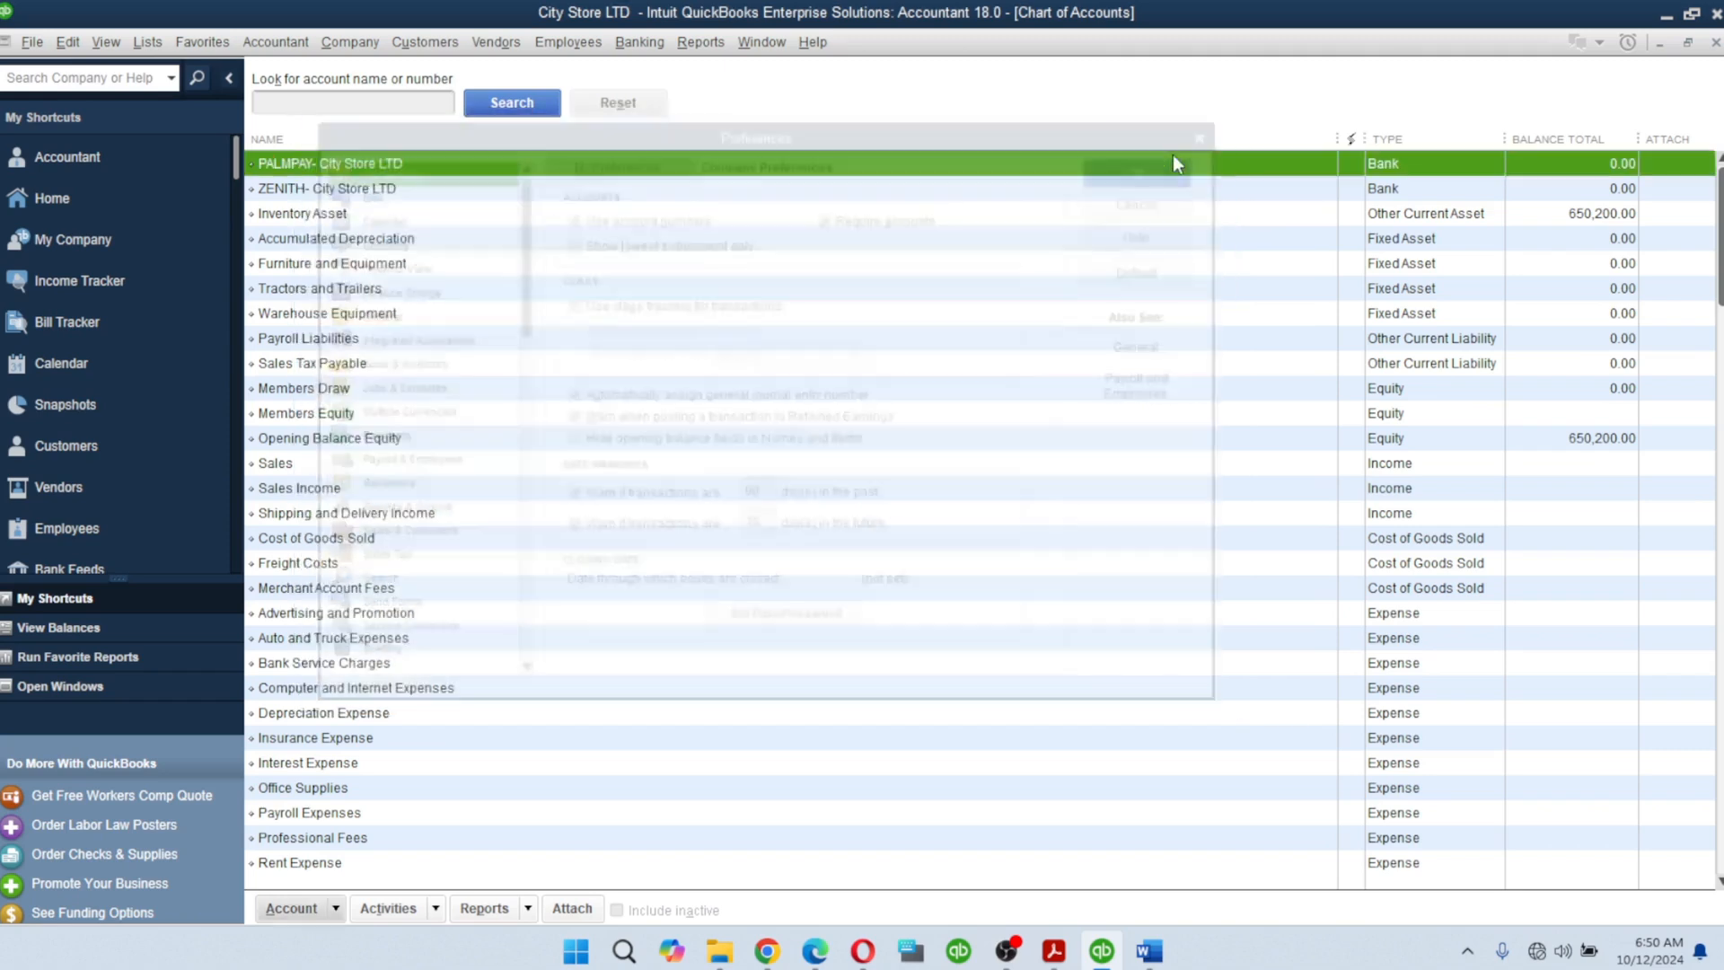
Step: Examine the chart of accounts for missing account numbers, comparing the two bank accounts and Inventory Asset with Furniture and Equipment
{"action": "left_click", "coordinate": [289, 188]}
{"action": "left_click", "coordinate": [289, 164]}
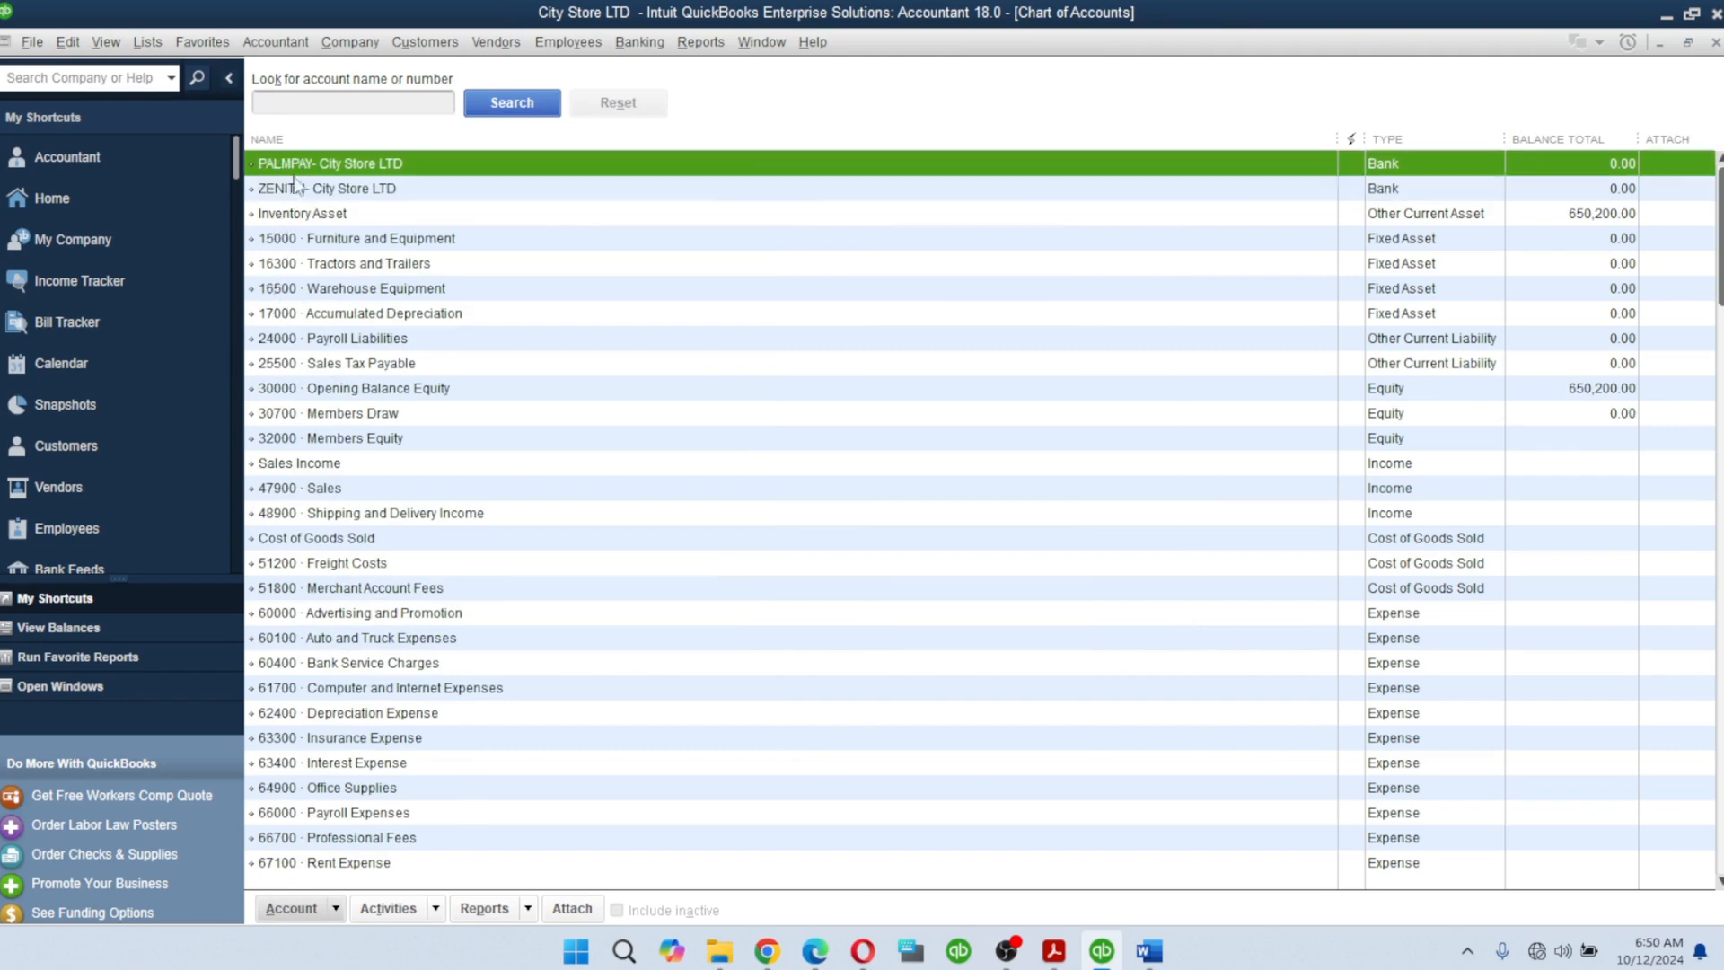
{"action": "left_click", "coordinate": [297, 188]}
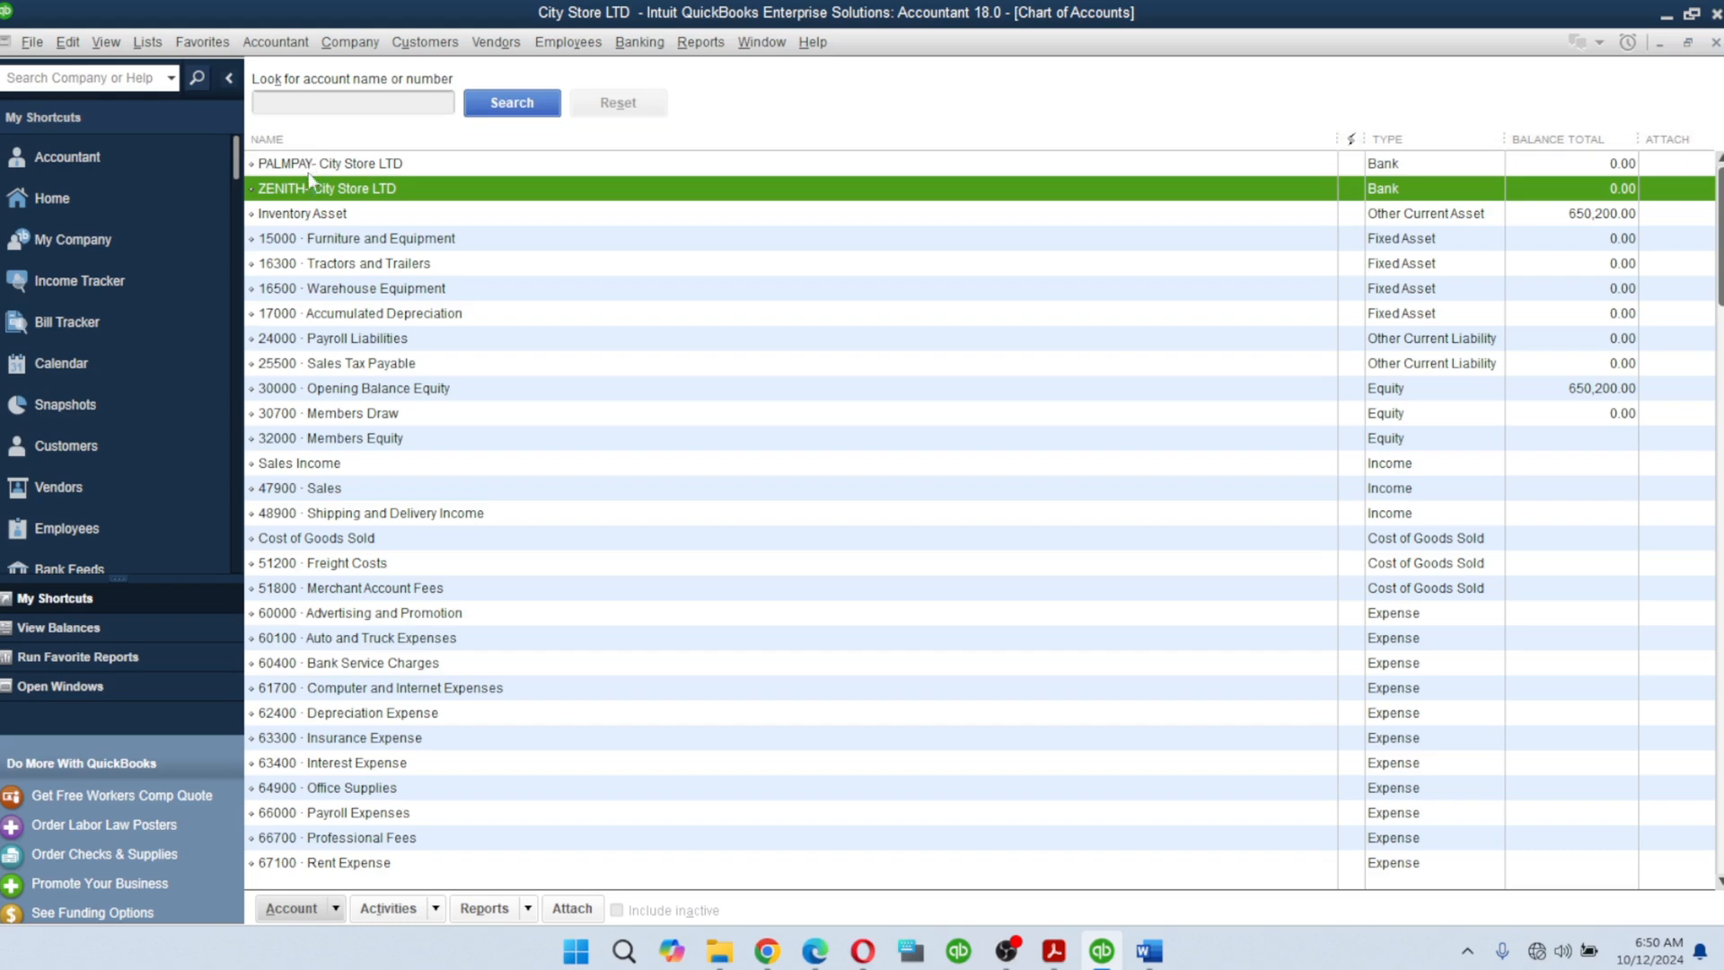
{"action": "left_click", "coordinate": [307, 165]}
{"action": "left_click", "coordinate": [298, 210]}
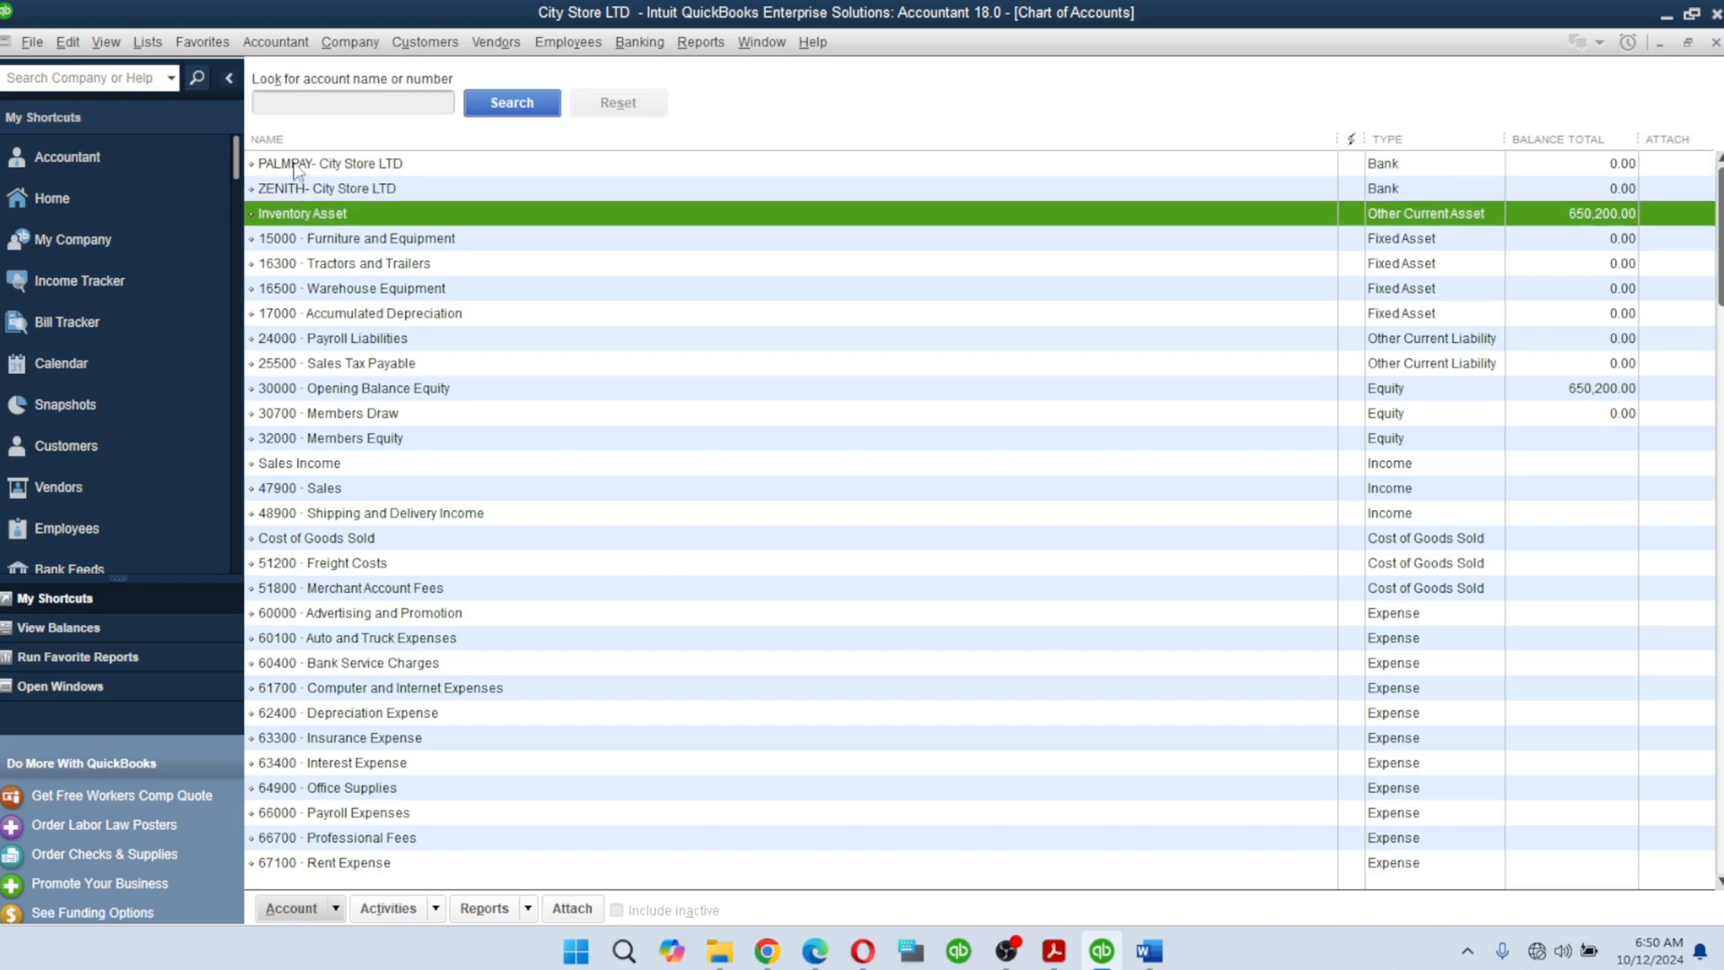
{"action": "left_click", "coordinate": [296, 167]}
{"action": "left_click", "coordinate": [293, 191]}
{"action": "left_click", "coordinate": [296, 166]}
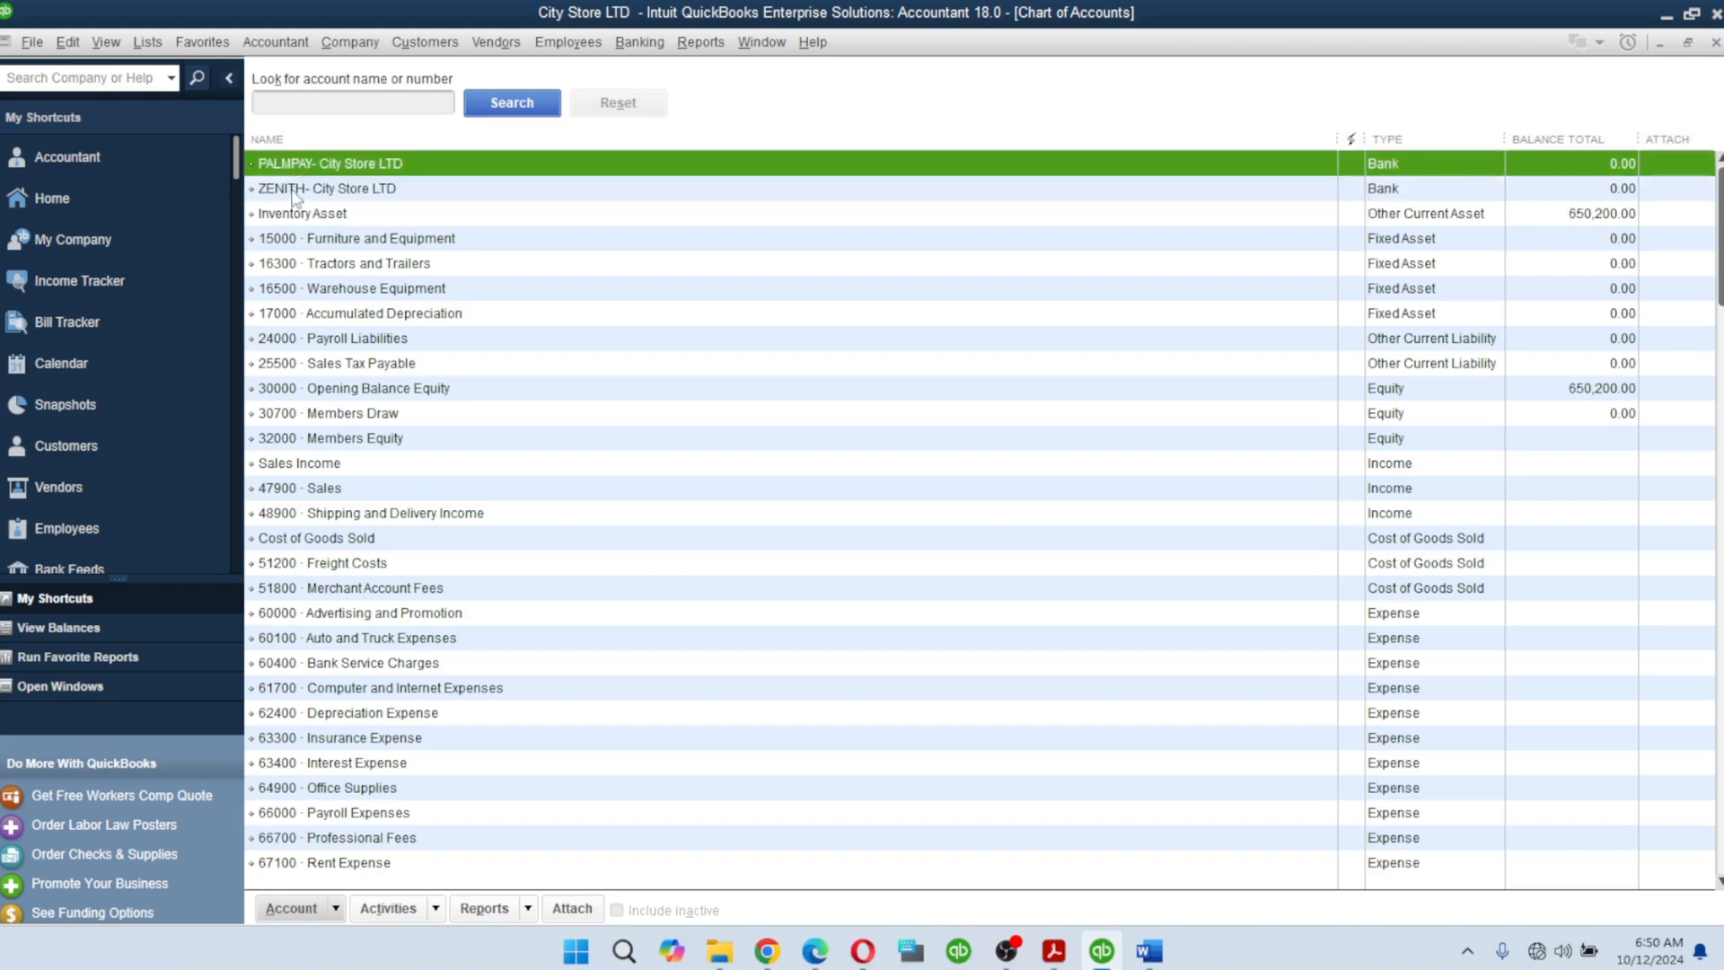
{"action": "left_click", "coordinate": [296, 190]}
{"action": "left_click", "coordinate": [297, 165]}
{"action": "left_click", "coordinate": [295, 190]}
{"action": "left_click", "coordinate": [297, 165]}
{"action": "left_click", "coordinate": [286, 240]}
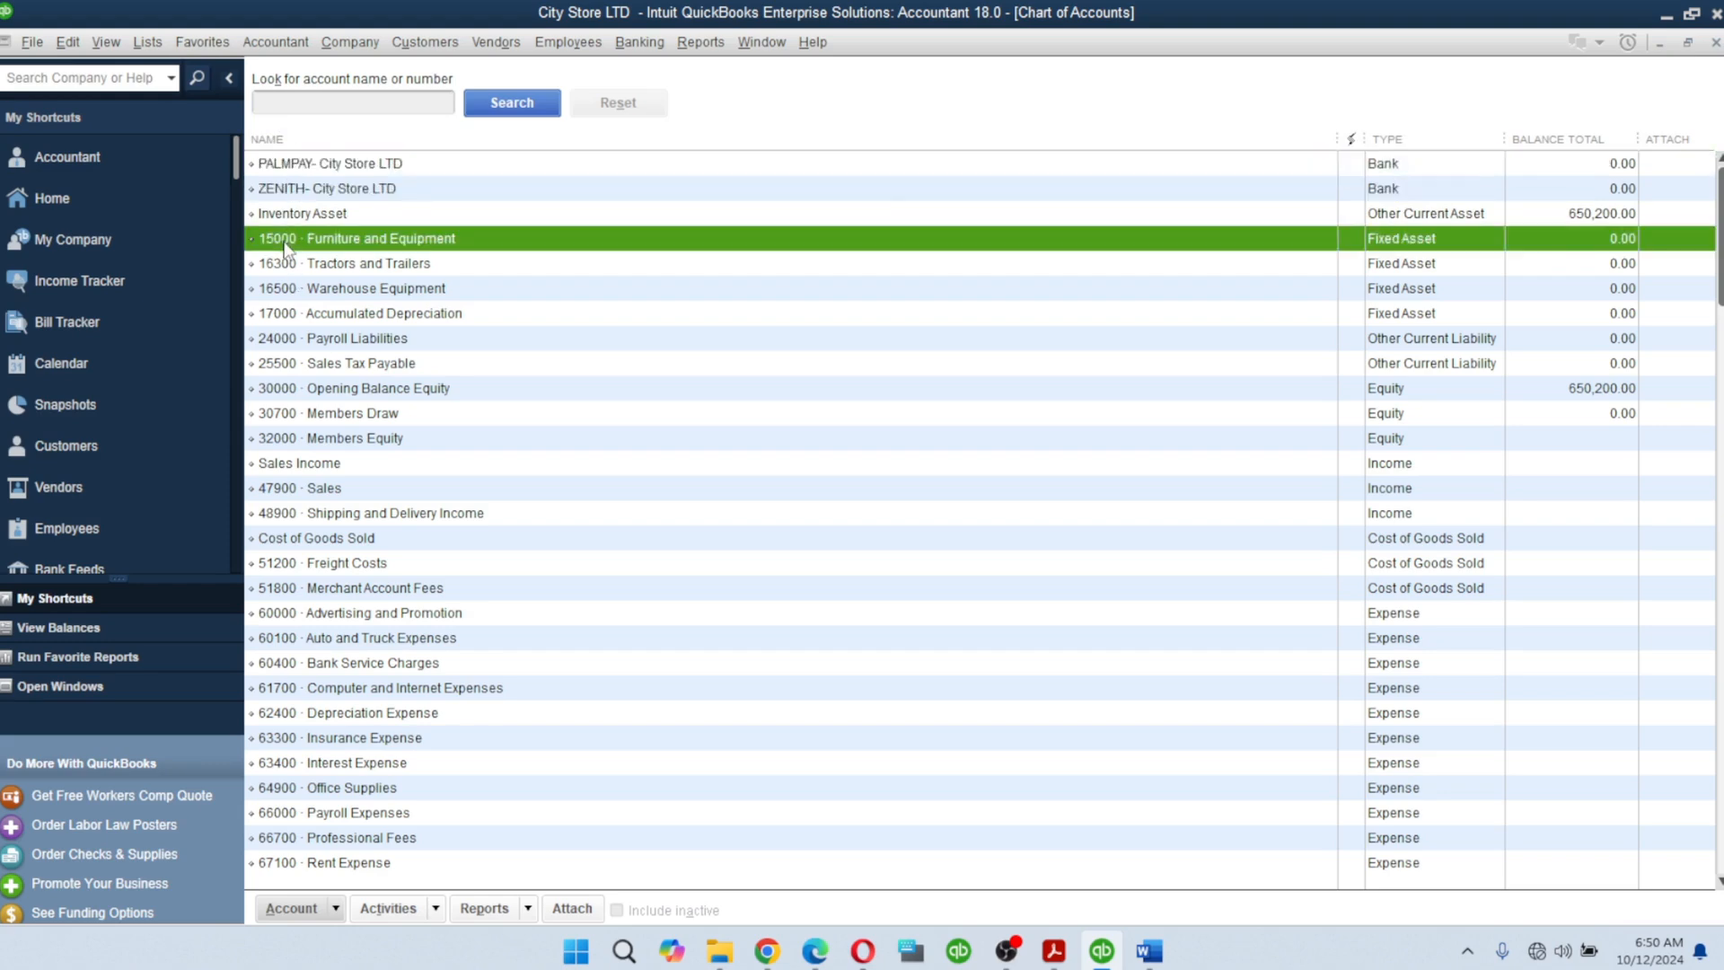
{"action": "scroll", "coordinate": [287, 235], "scroll_direction": "down", "scroll_amount": 1}
{"action": "scroll", "coordinate": [289, 220], "scroll_direction": "up", "scroll_amount": 1}
{"action": "left_click", "coordinate": [273, 193]}
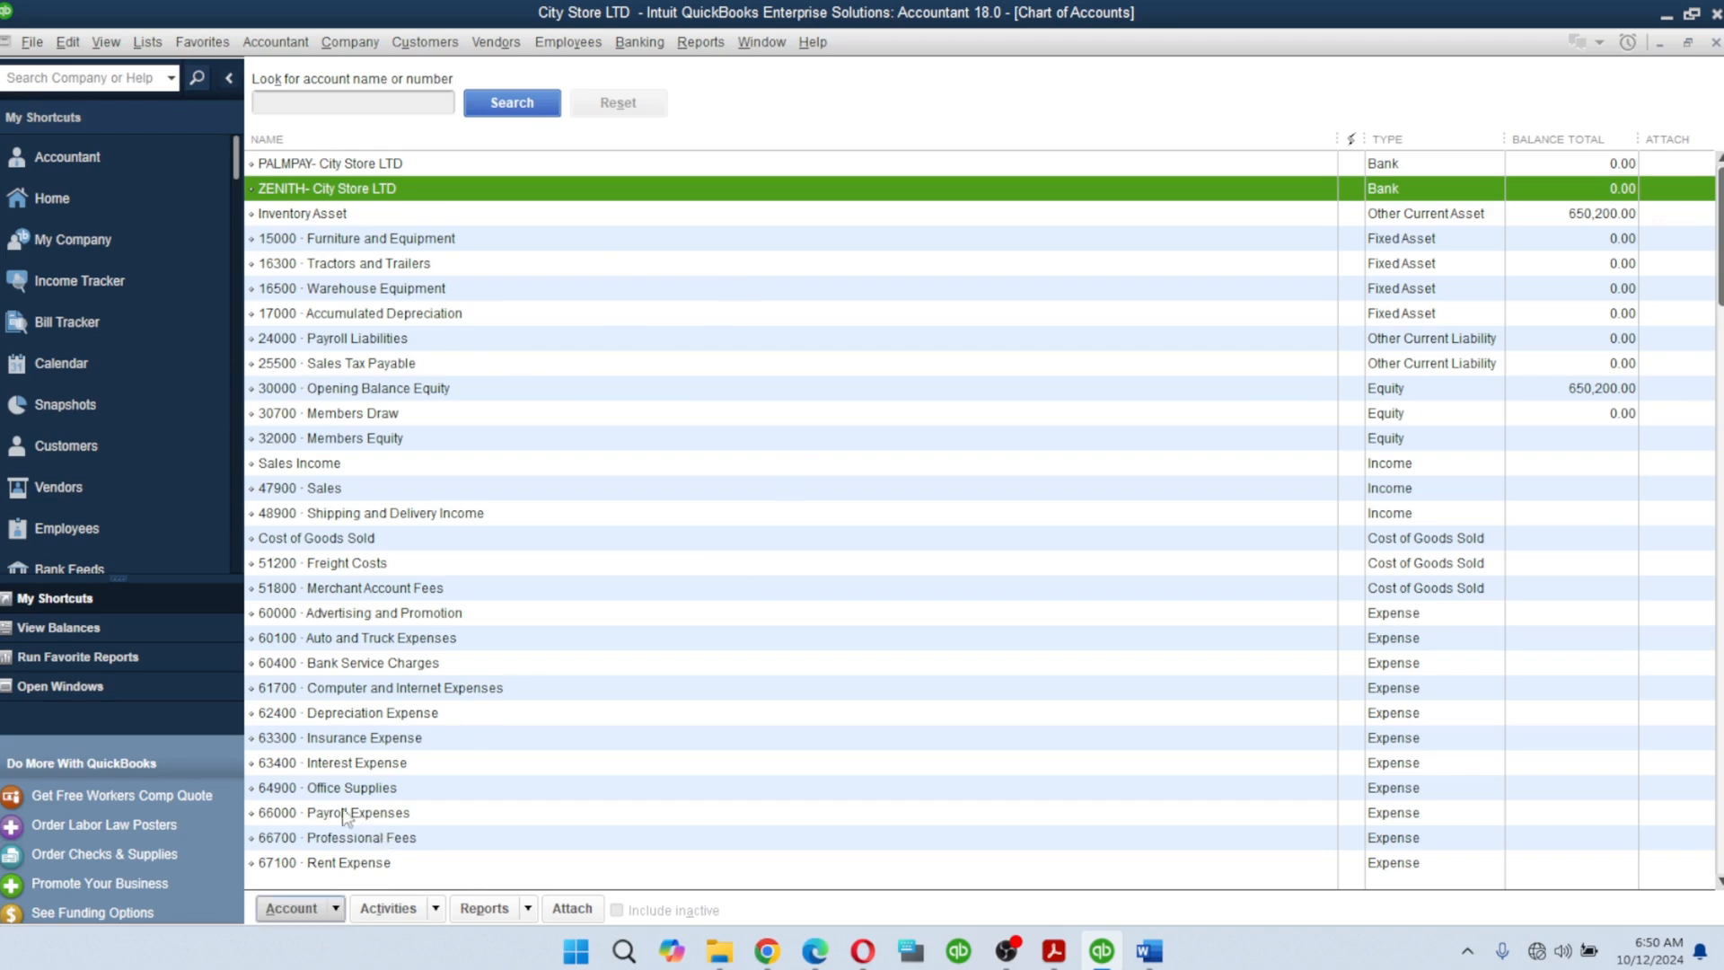
{"action": "left_click", "coordinate": [302, 166]}
{"action": "left_click", "coordinate": [302, 191]}
{"action": "left_click", "coordinate": [299, 171]}
{"action": "left_click", "coordinate": [296, 192]}
{"action": "left_click", "coordinate": [308, 167]}
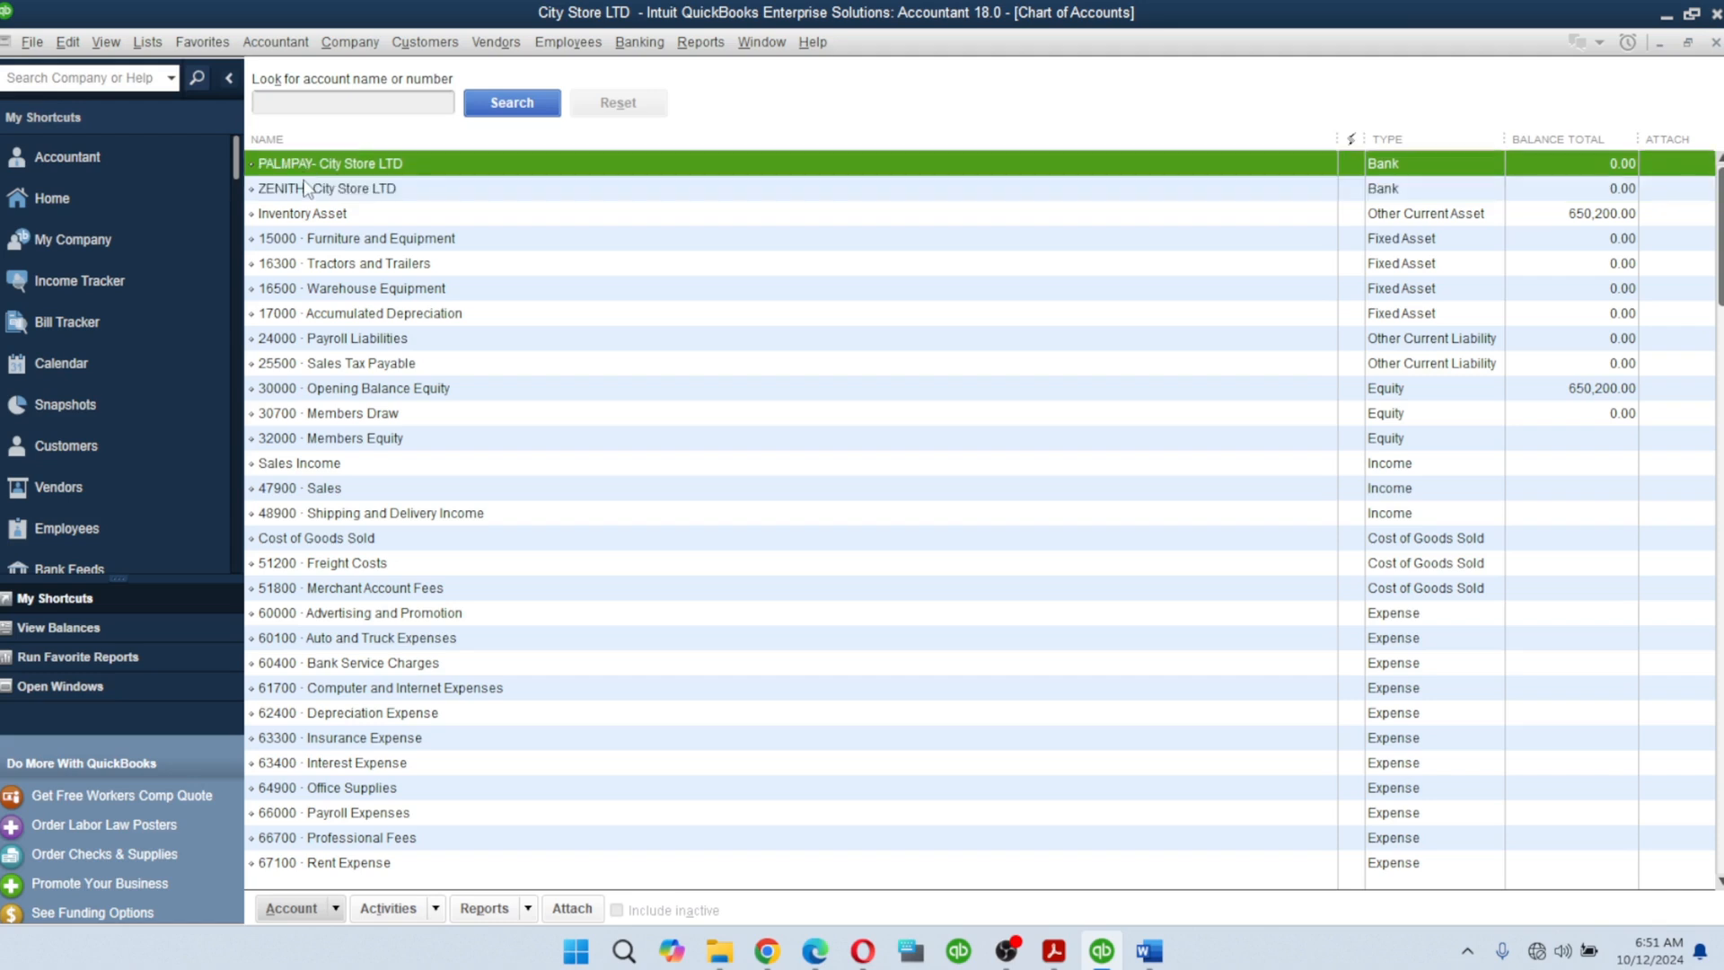
{"action": "left_click", "coordinate": [305, 190]}
Step: View the edit form of the PALMPAY- City Store LTD bank account and close it without saving
{"action": "left_click", "coordinate": [313, 169]}
{"action": "left_click", "coordinate": [336, 909]}
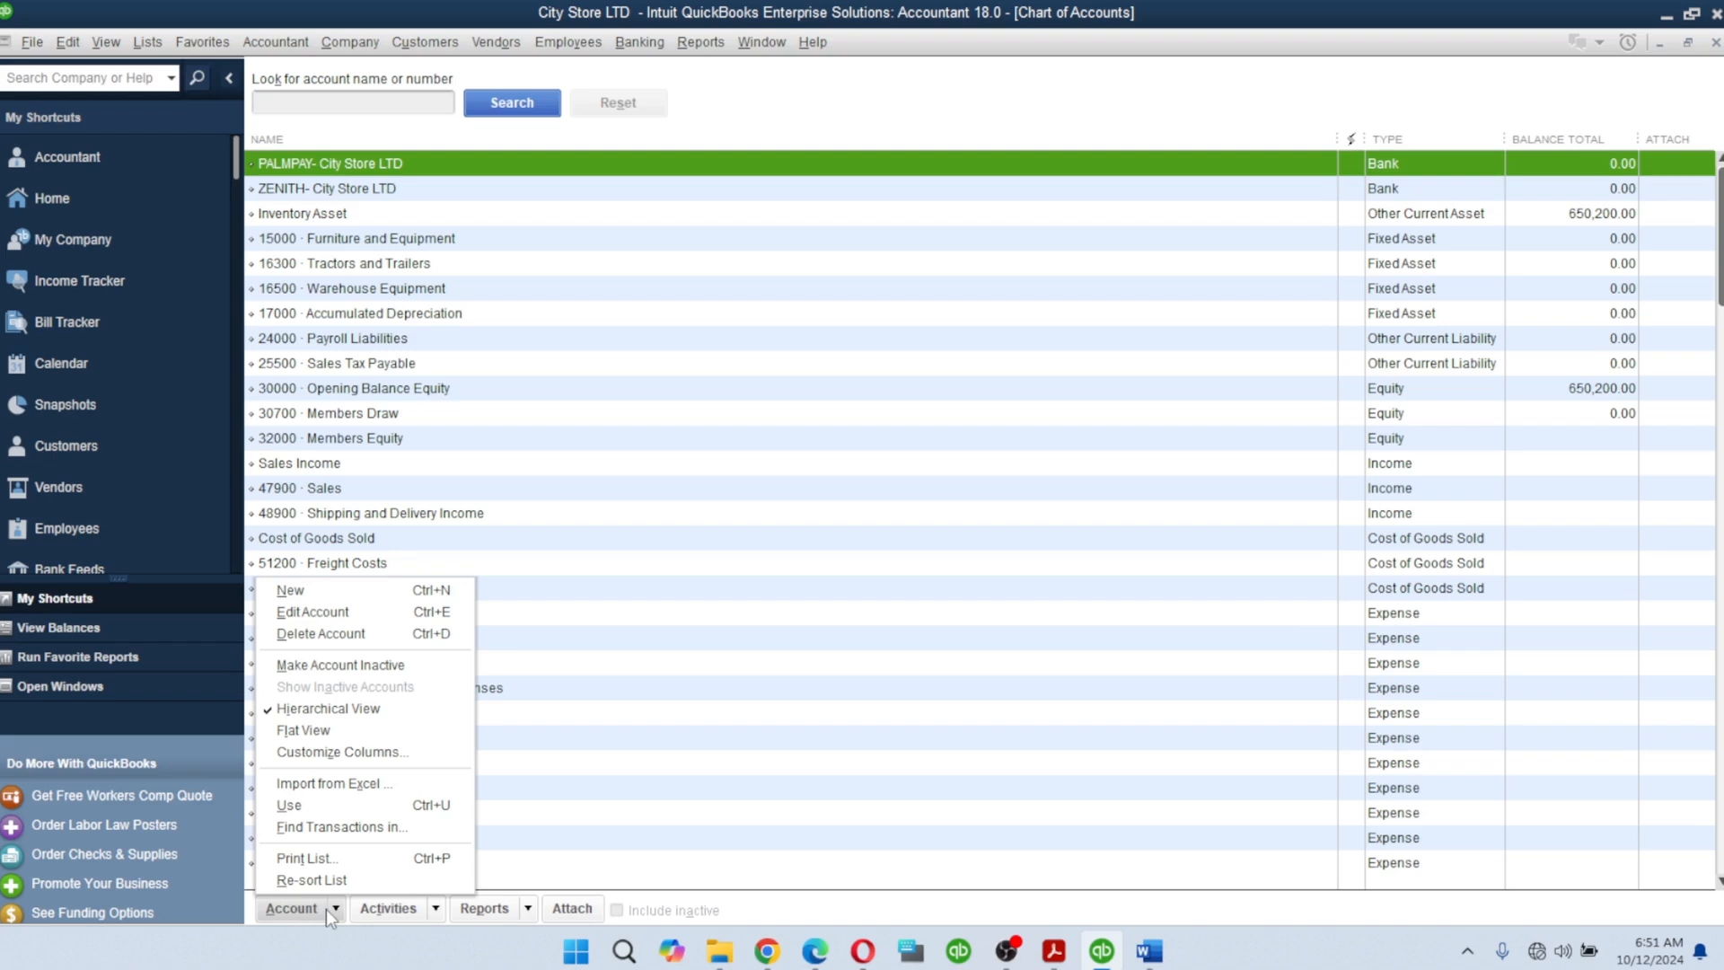
{"action": "left_click", "coordinate": [355, 614]}
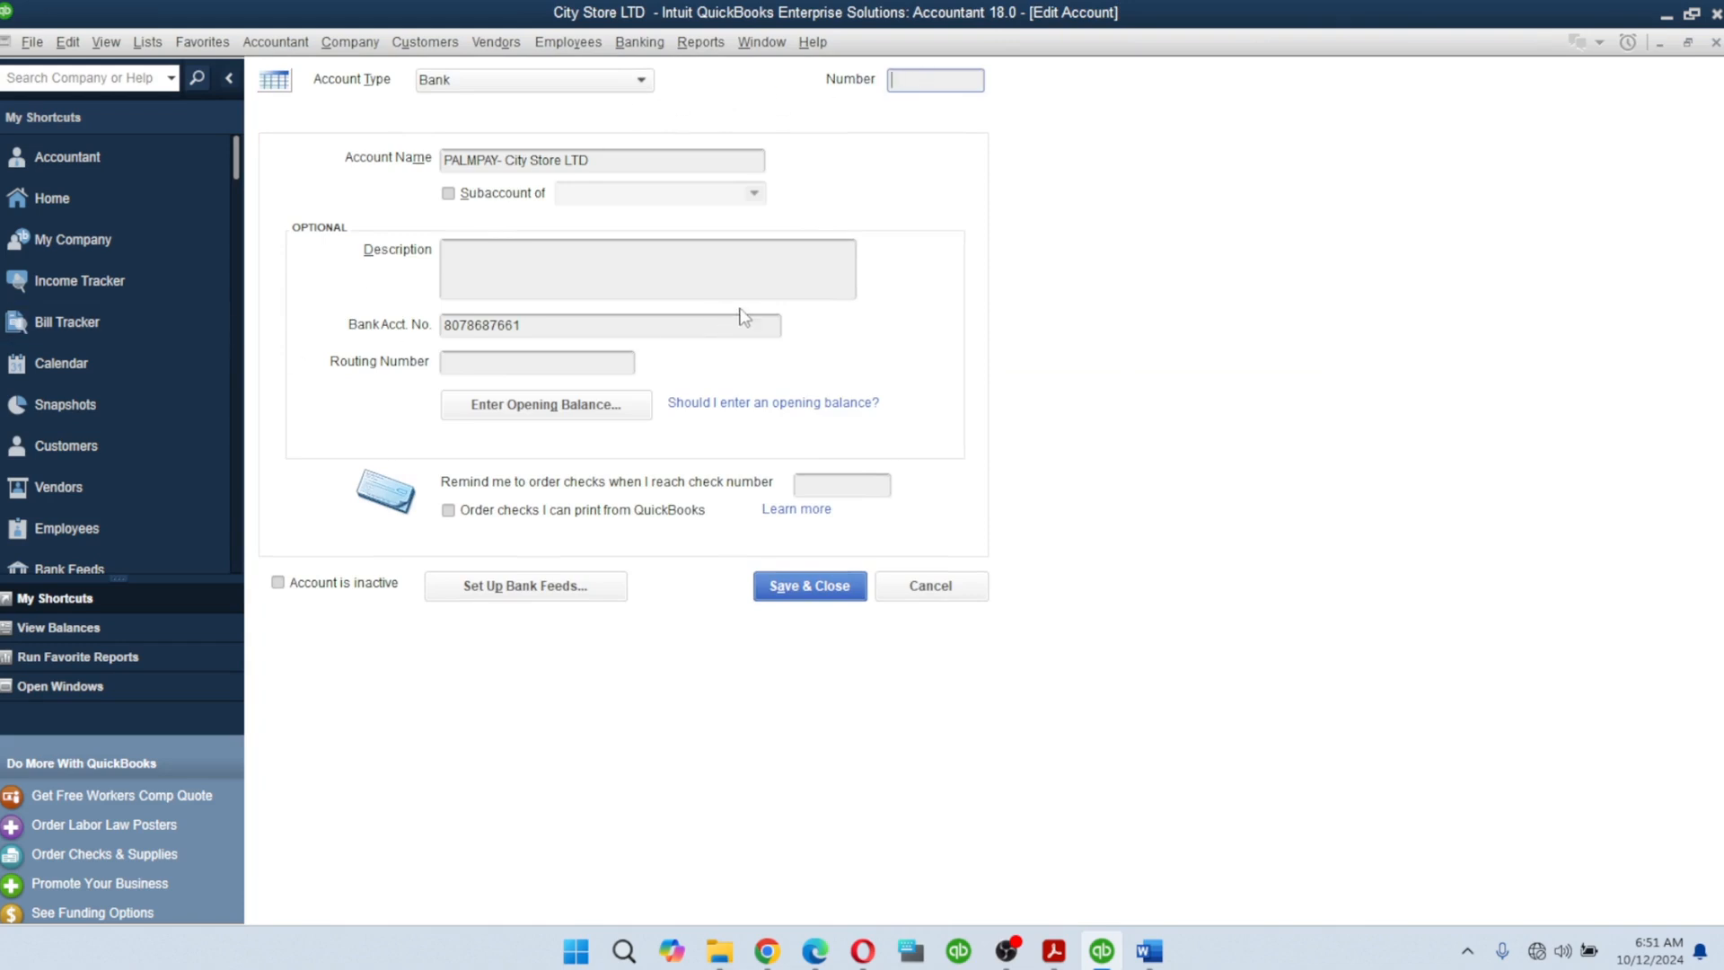
{"action": "key", "text": "Escape"}
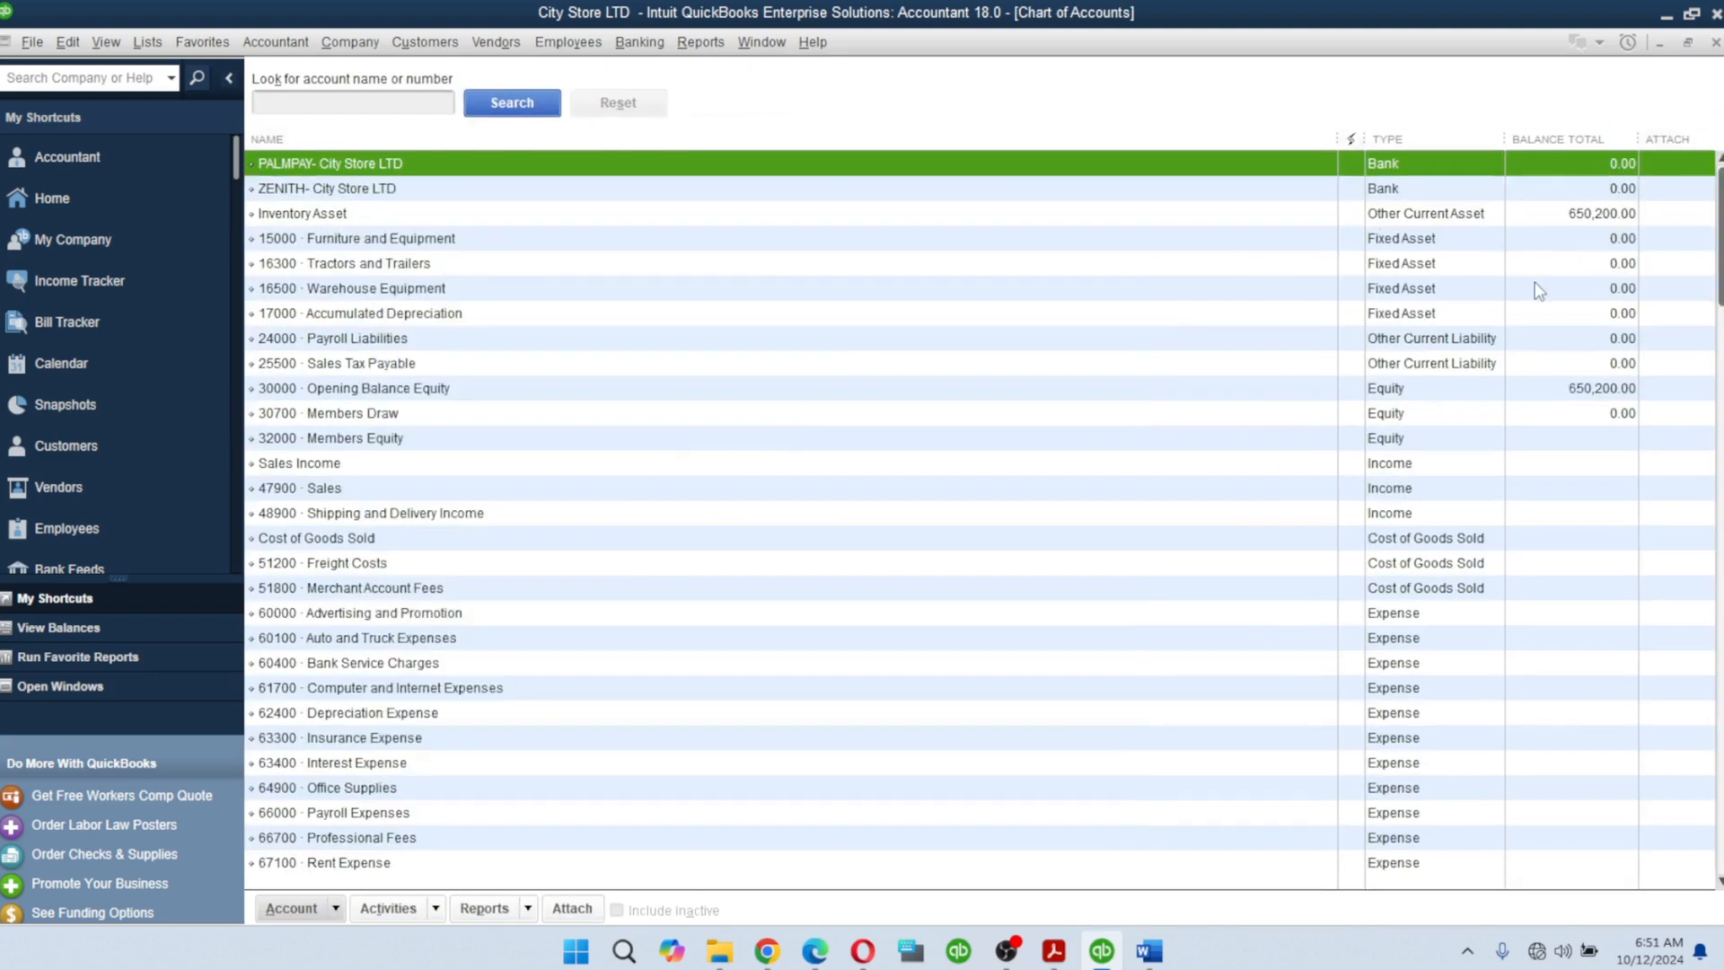
Step: Examine the account numbers used by the fixed asset accounts, from Furniture and Equipment to Accumulated Depreciation, against the unnumbered Inventory Asset
{"action": "left_click", "coordinate": [1416, 218]}
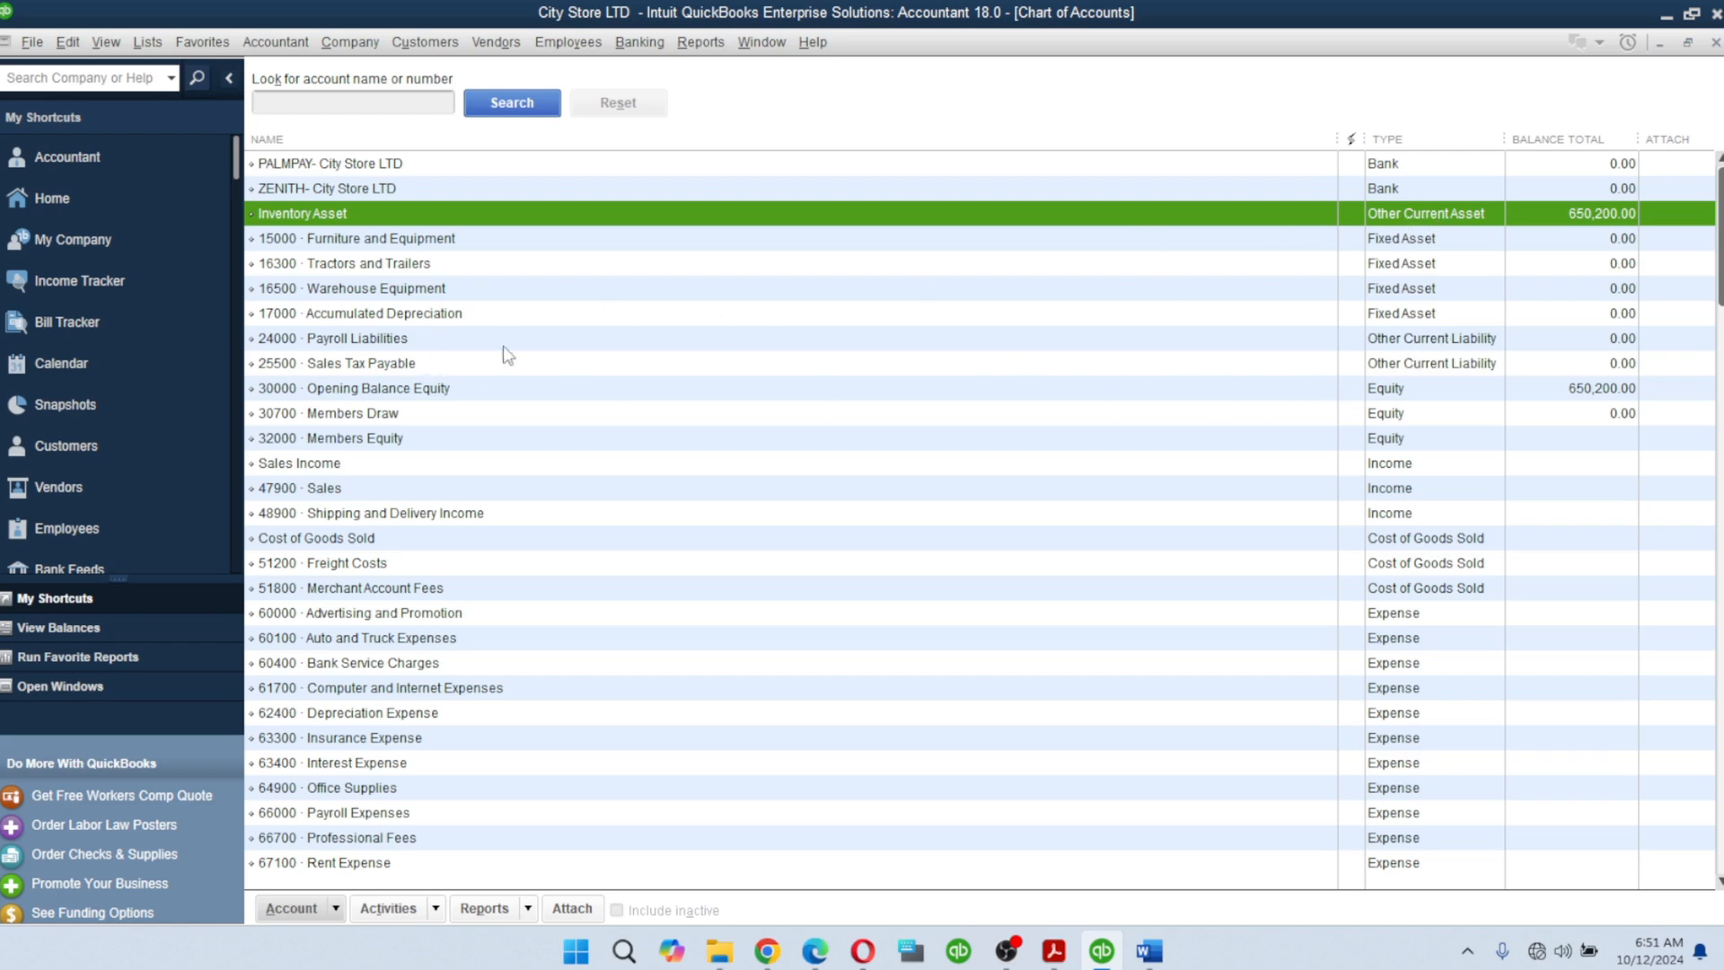
{"action": "scroll", "coordinate": [593, 413], "scroll_direction": "down", "scroll_amount": 2}
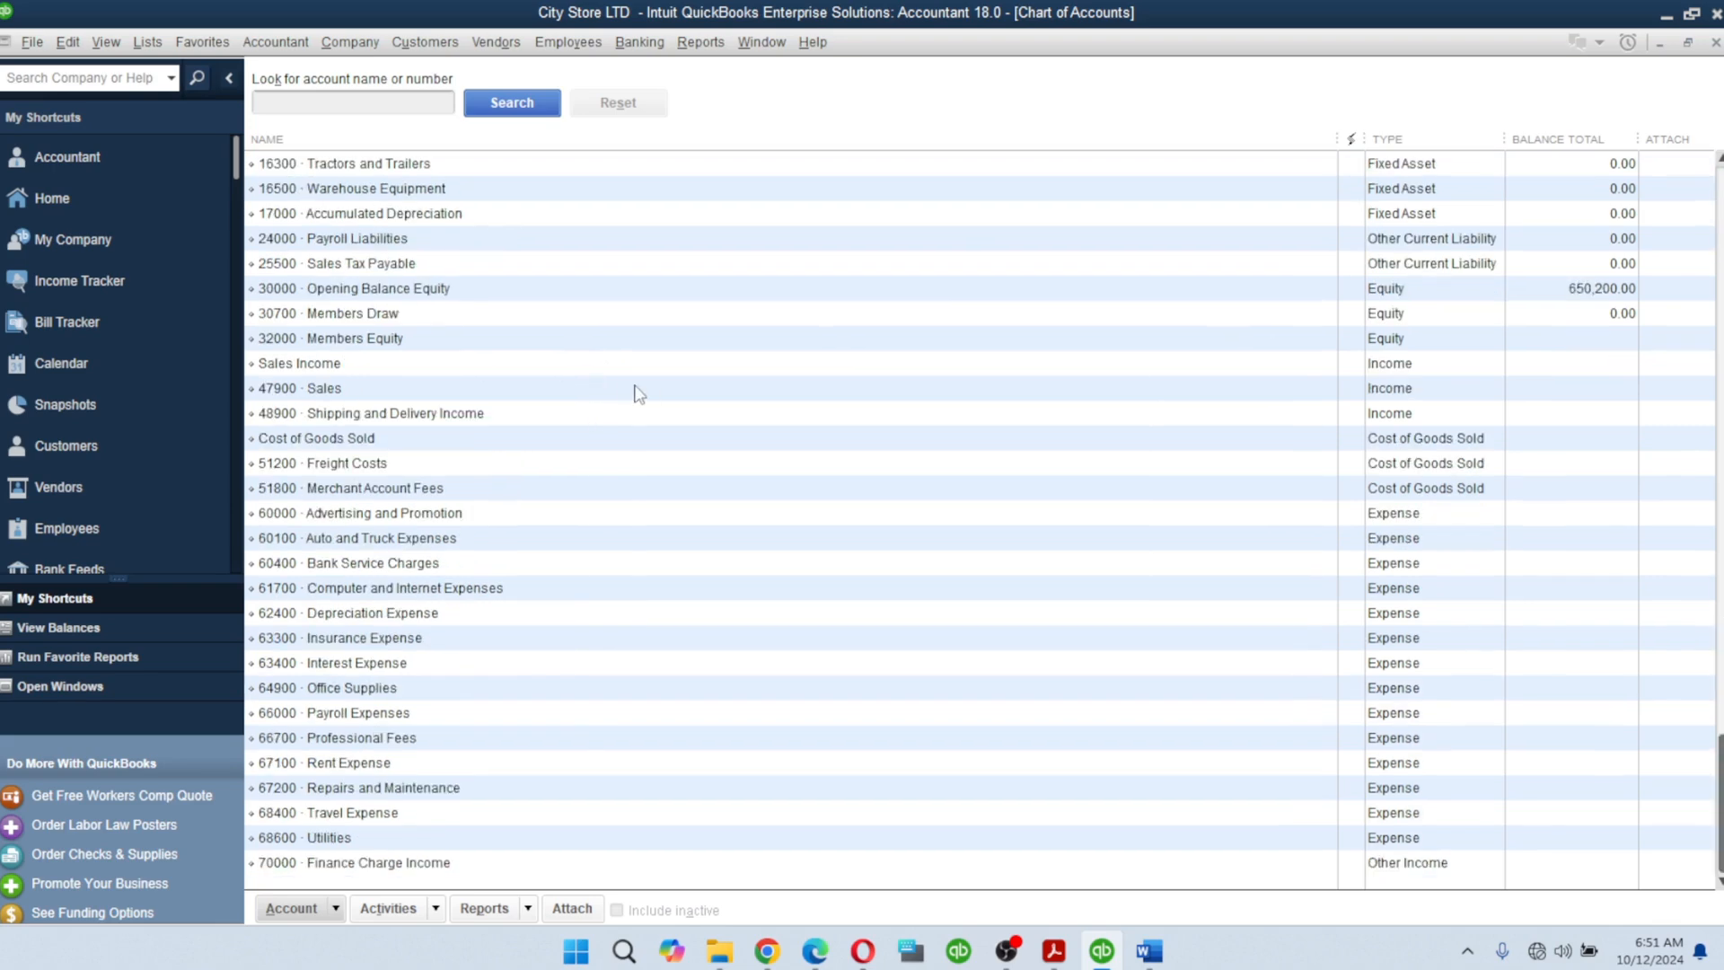
{"action": "scroll", "coordinate": [669, 395], "scroll_direction": "up", "scroll_amount": 2}
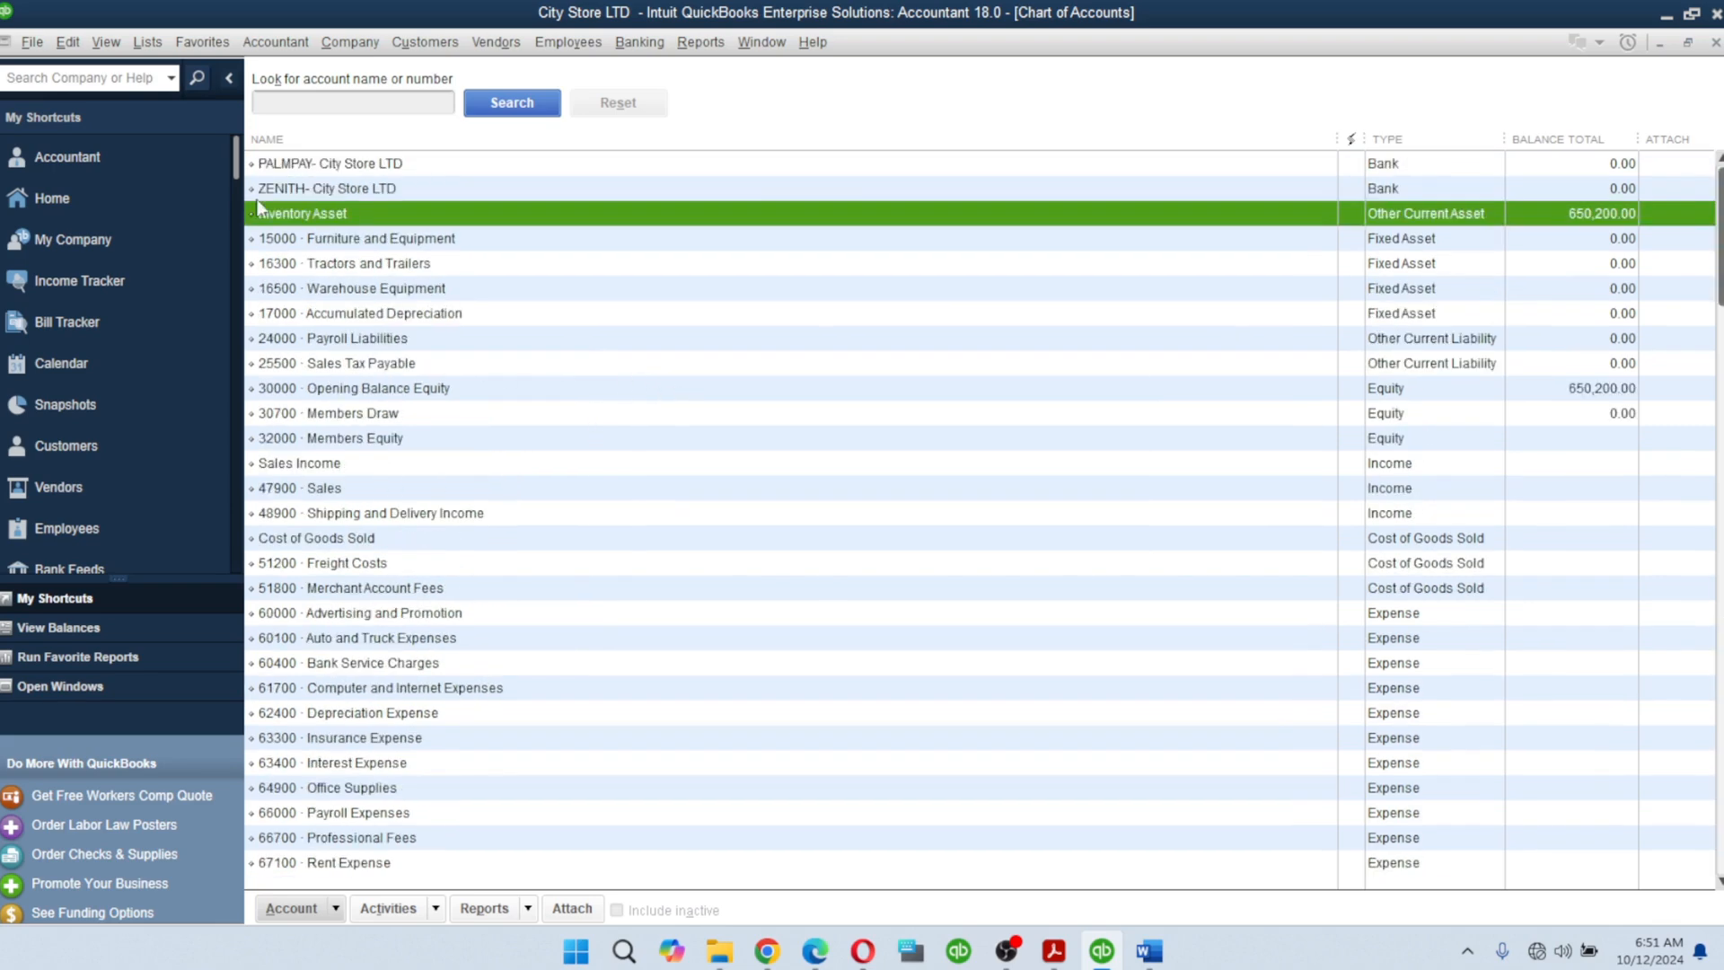
{"action": "left_click", "coordinate": [276, 244]}
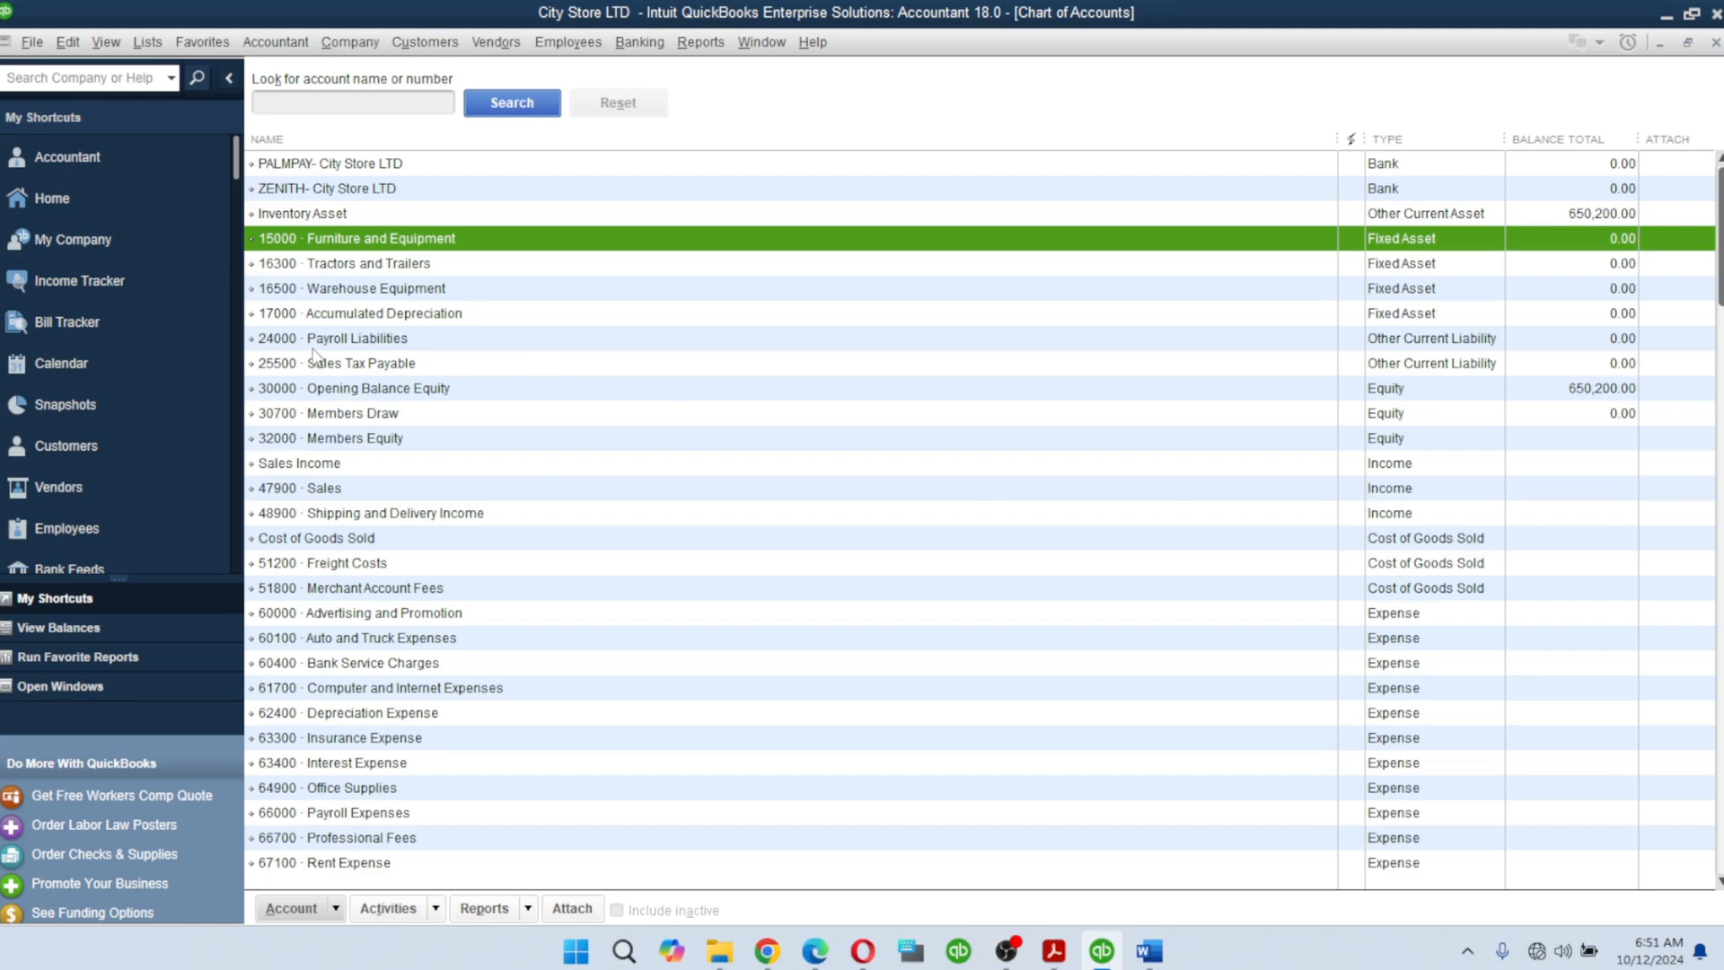
{"action": "left_click", "coordinate": [352, 314]}
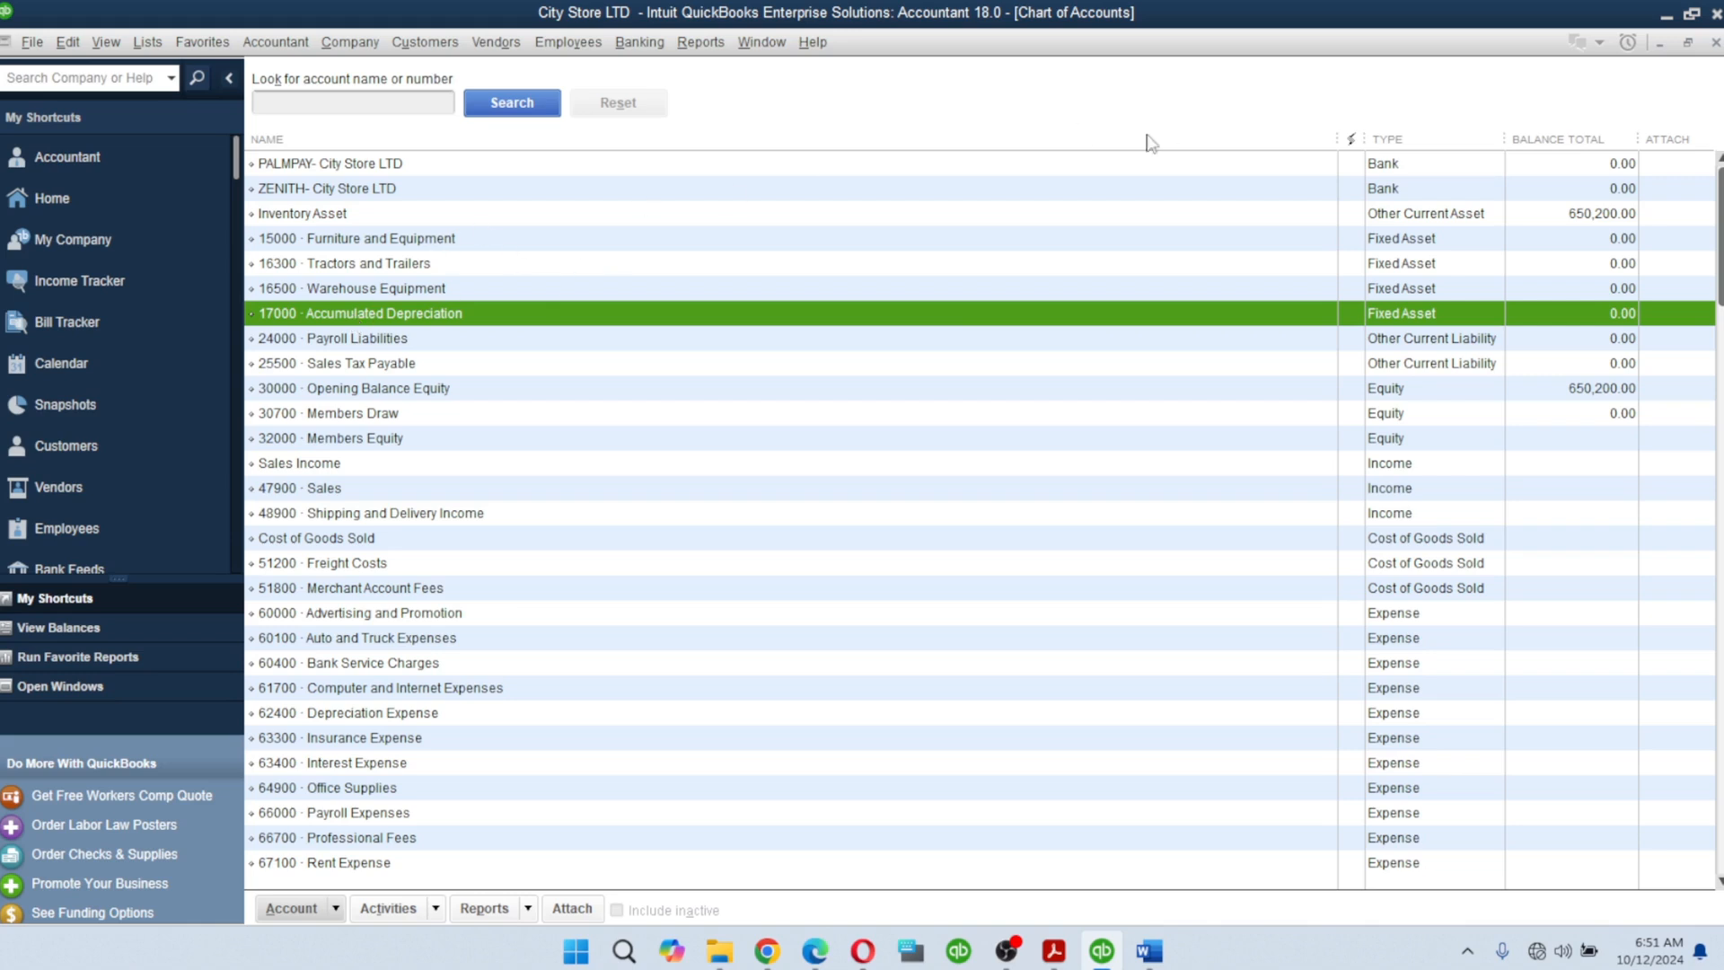
Step: Assign account number 18000 to the ZENITH- City Store LTD bank account and save it
{"action": "left_click", "coordinate": [368, 194]}
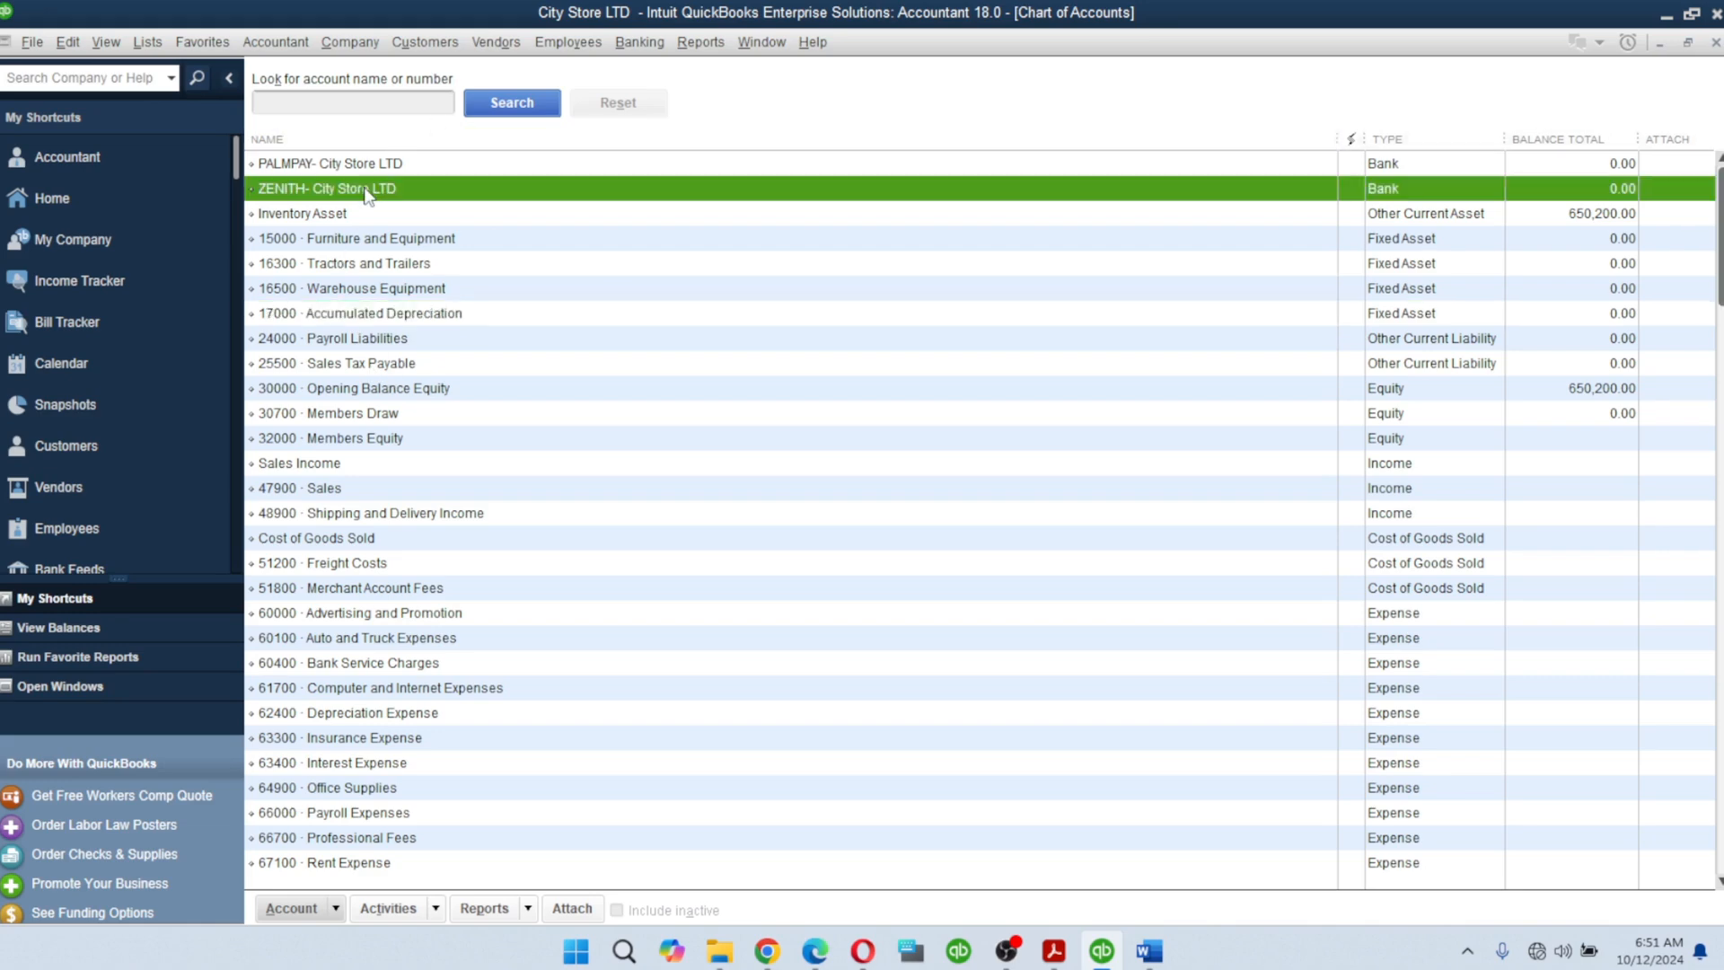
{"action": "left_click", "coordinate": [338, 910]}
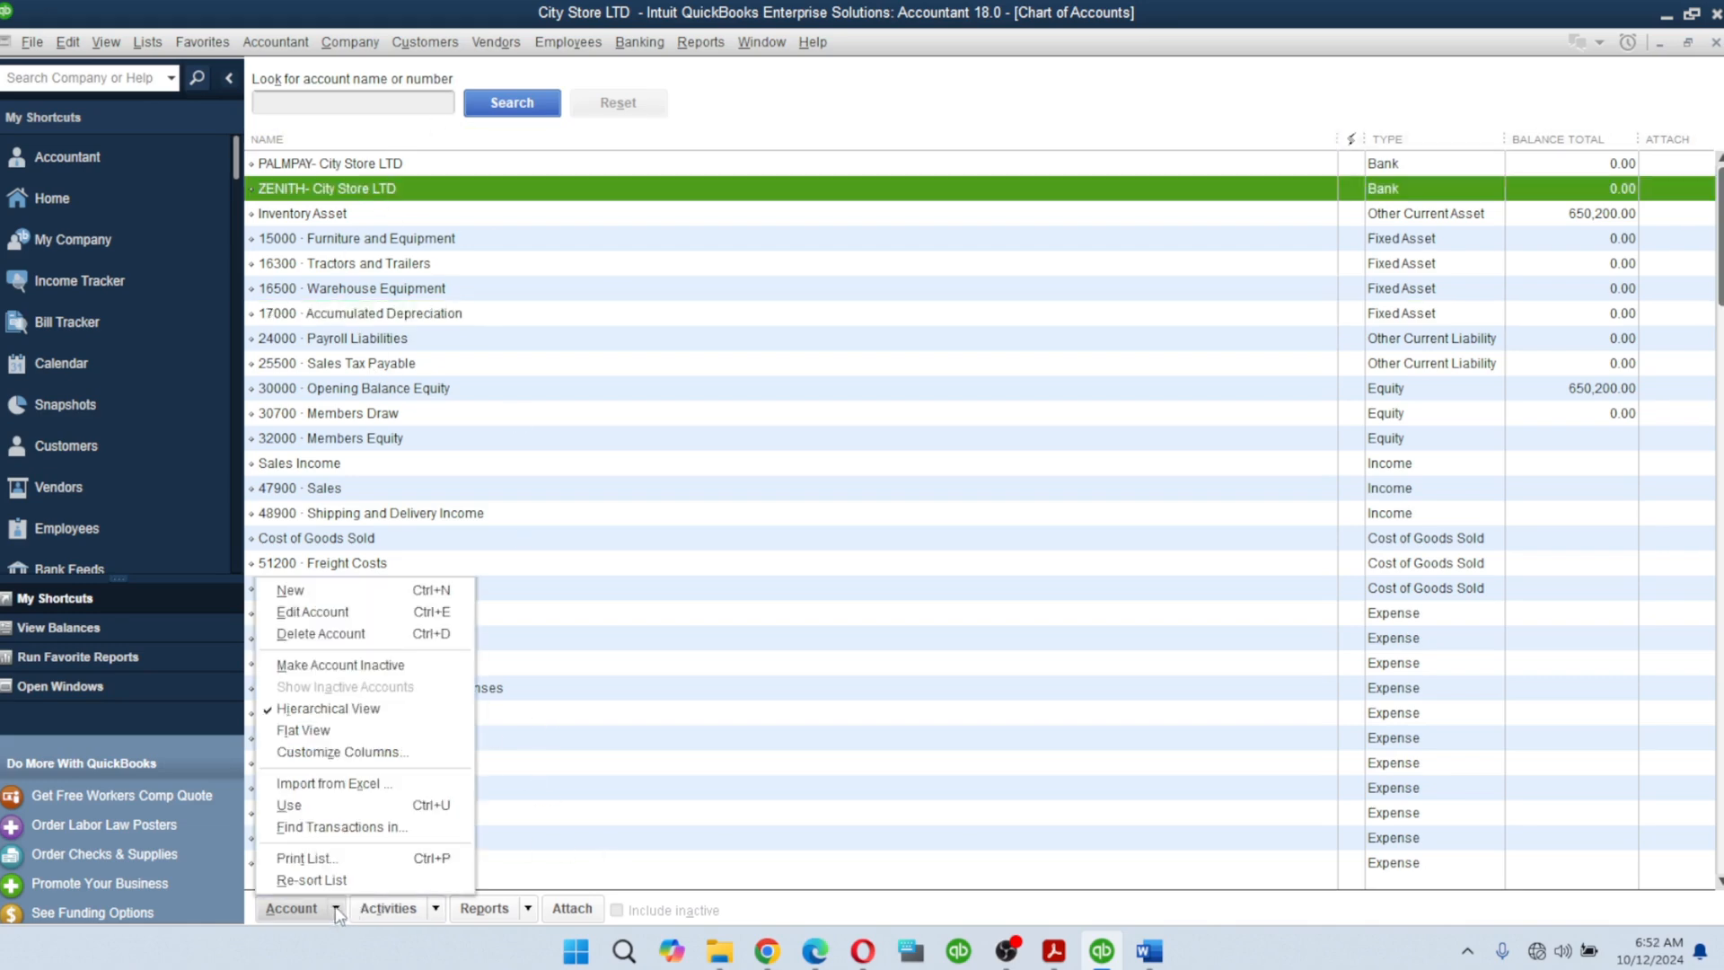
{"action": "left_click", "coordinate": [327, 615]}
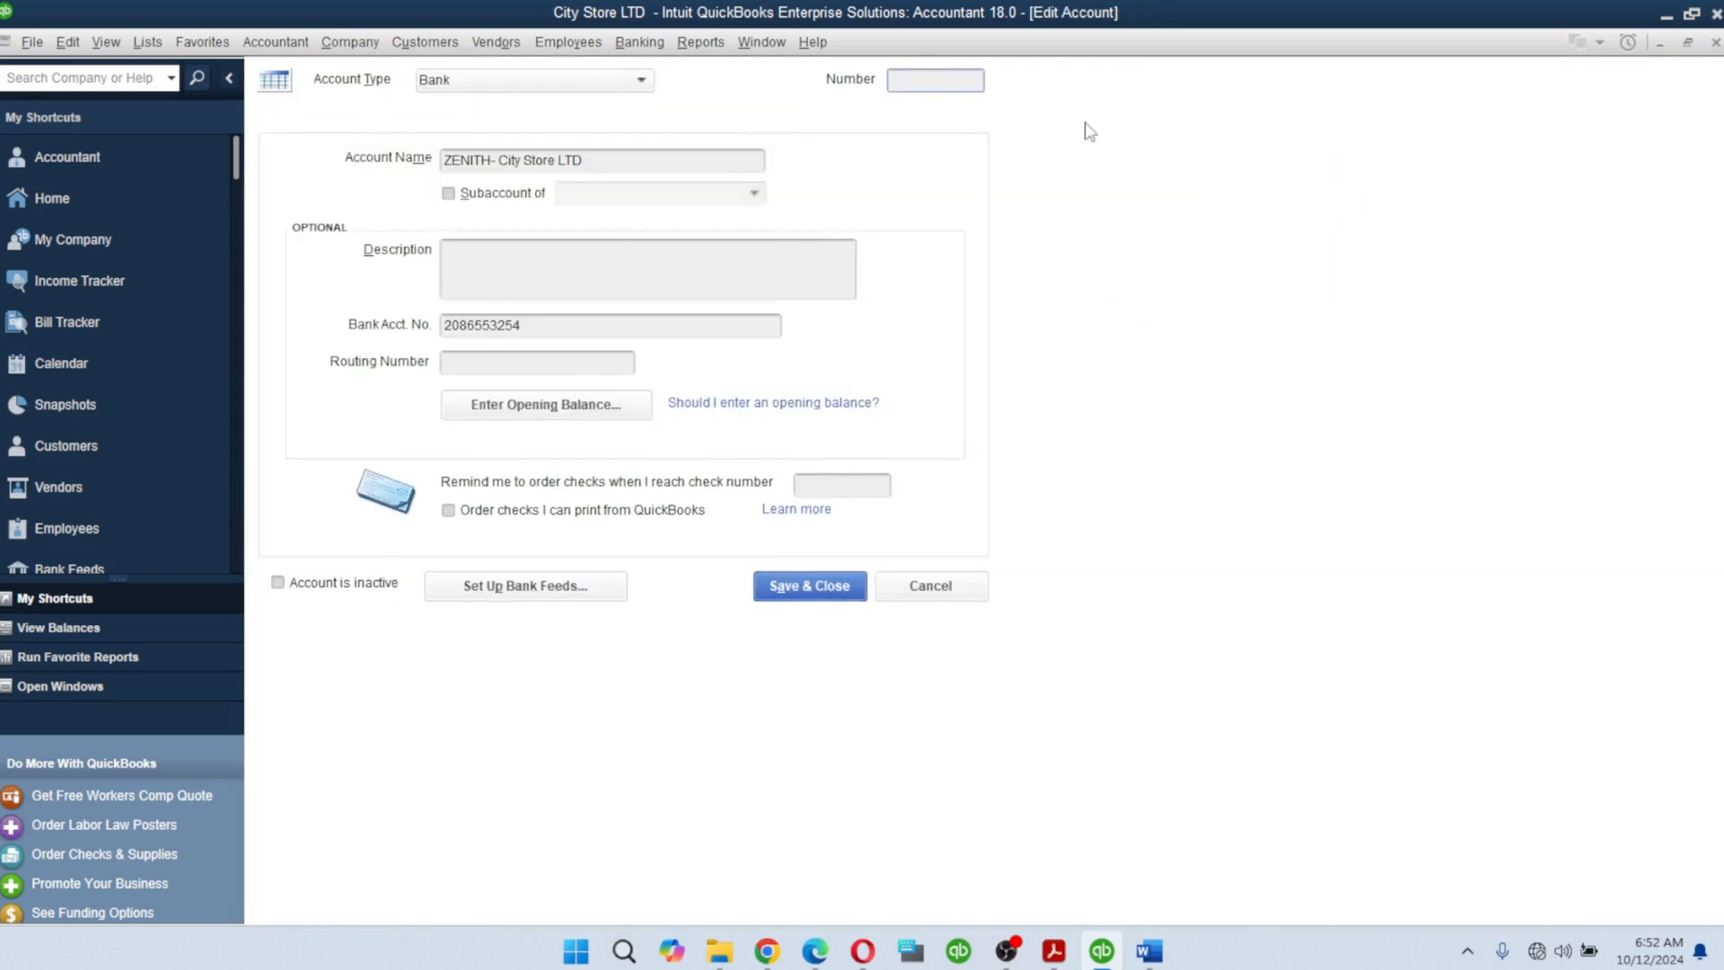
{"action": "left_click", "coordinate": [934, 83]}
{"action": "type", "text": "18000"}
{"action": "left_click", "coordinate": [528, 264]}
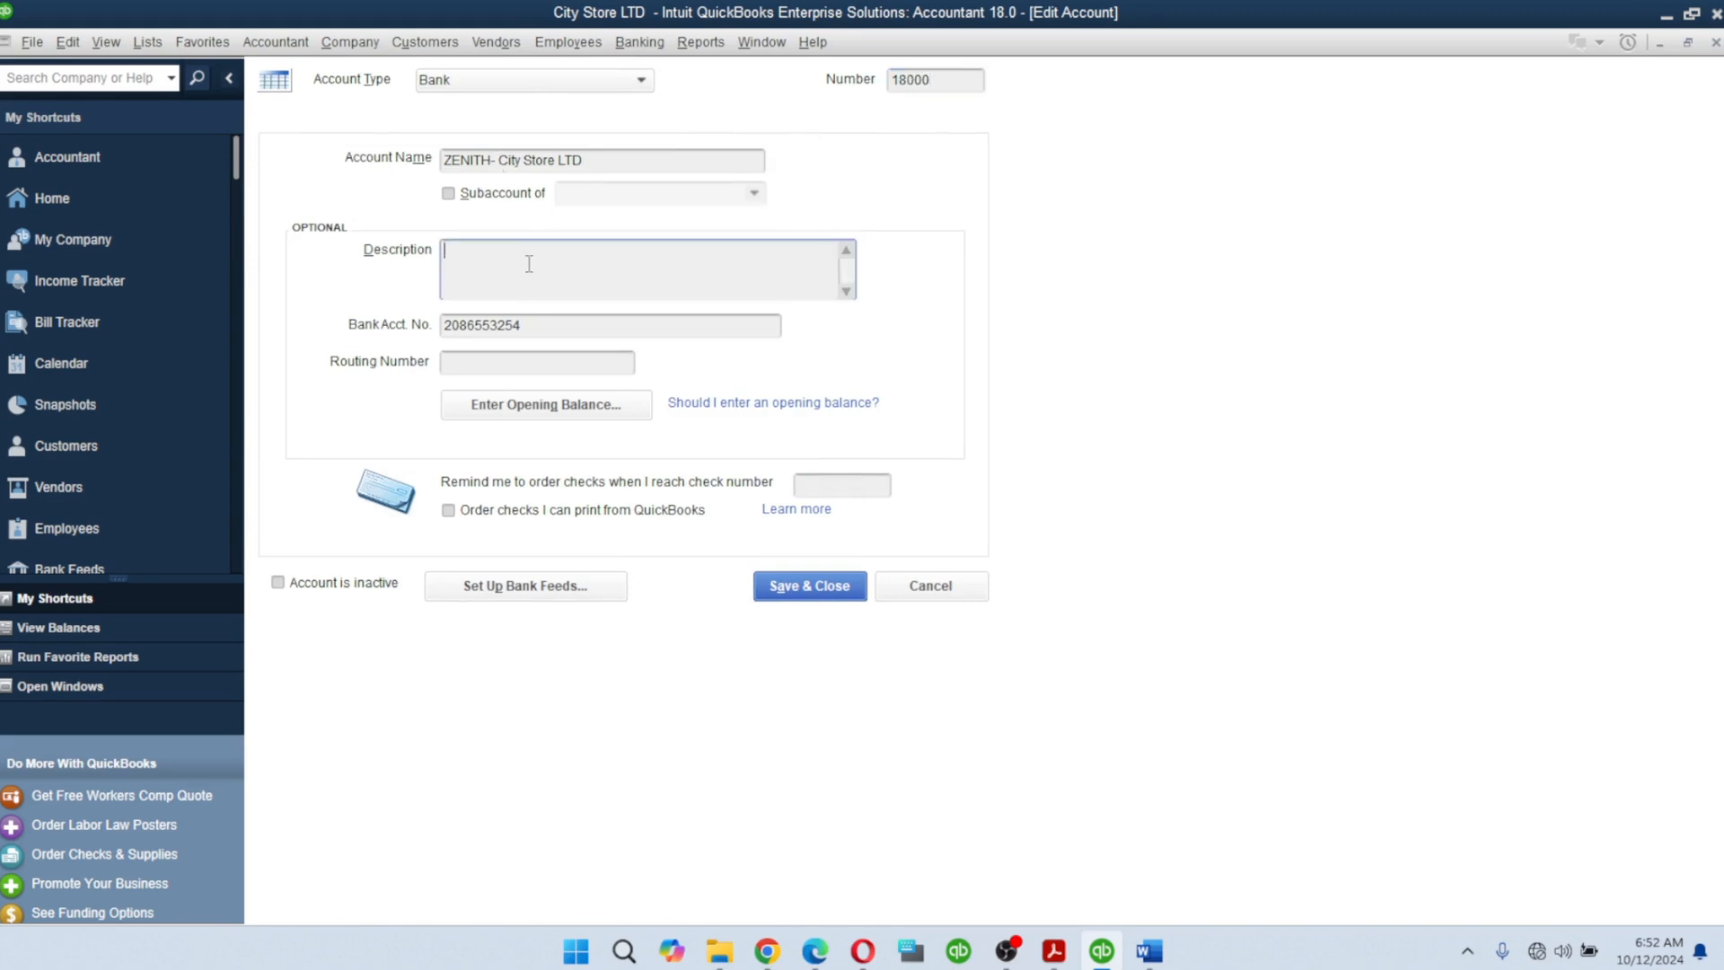
{"action": "left_click", "coordinate": [593, 334]}
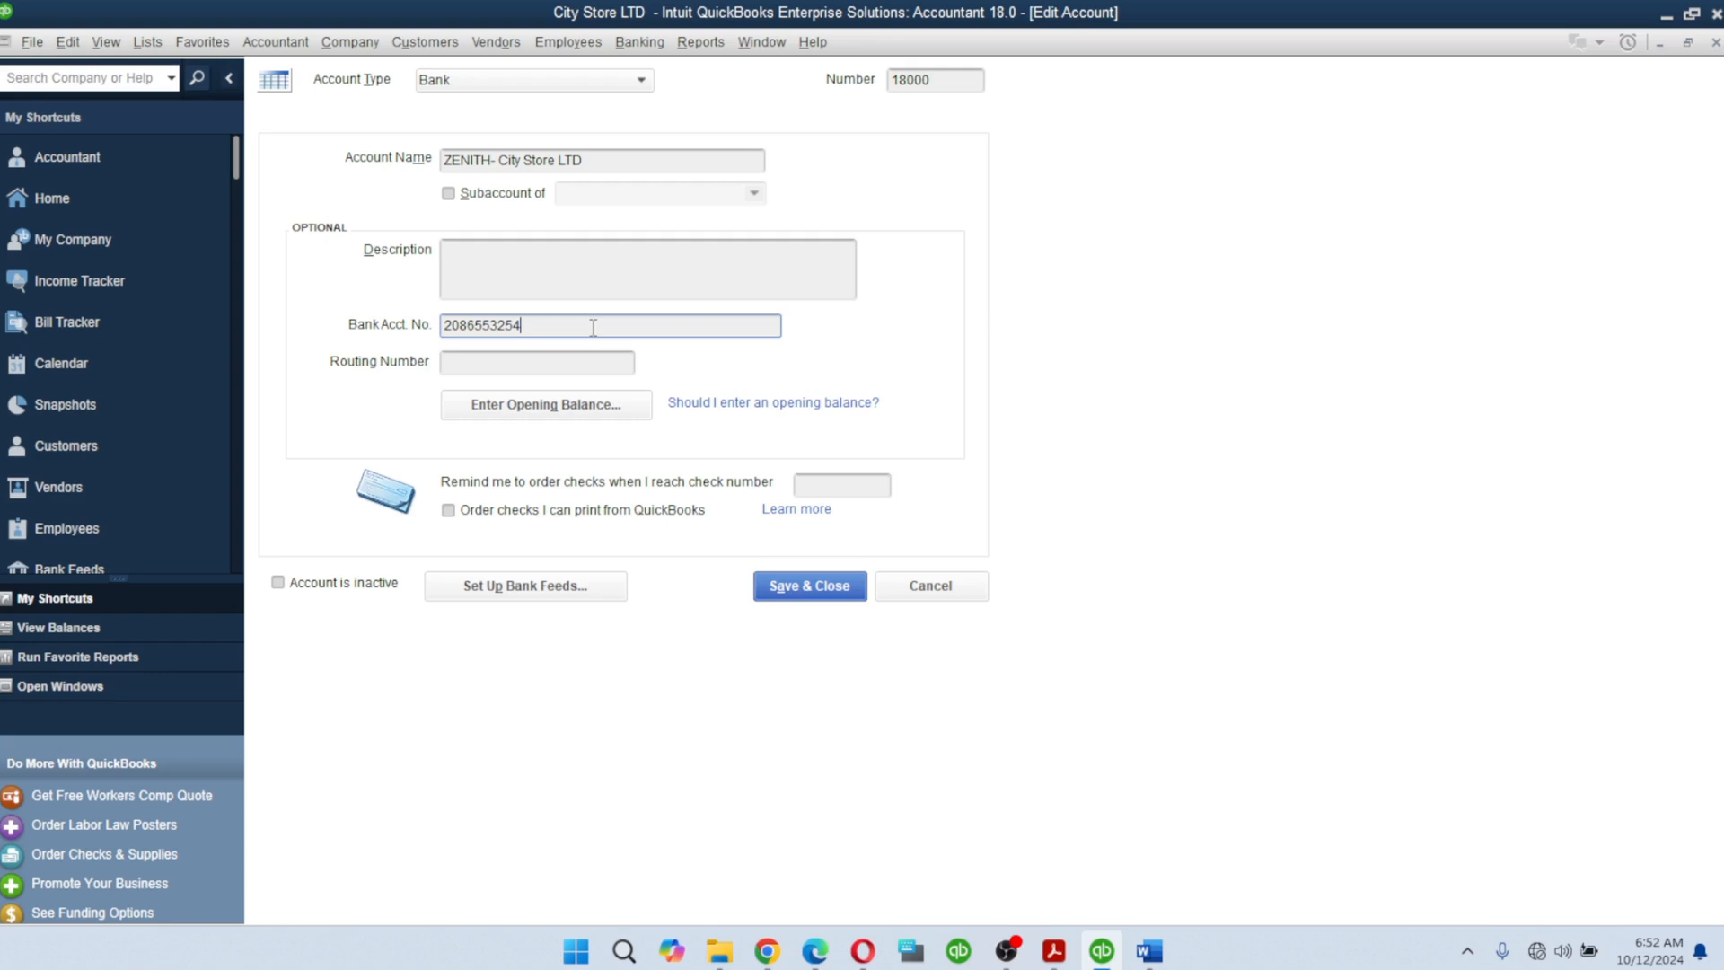
{"action": "left_click_drag", "start_coordinate": [462, 161], "coordinate": [472, 160]}
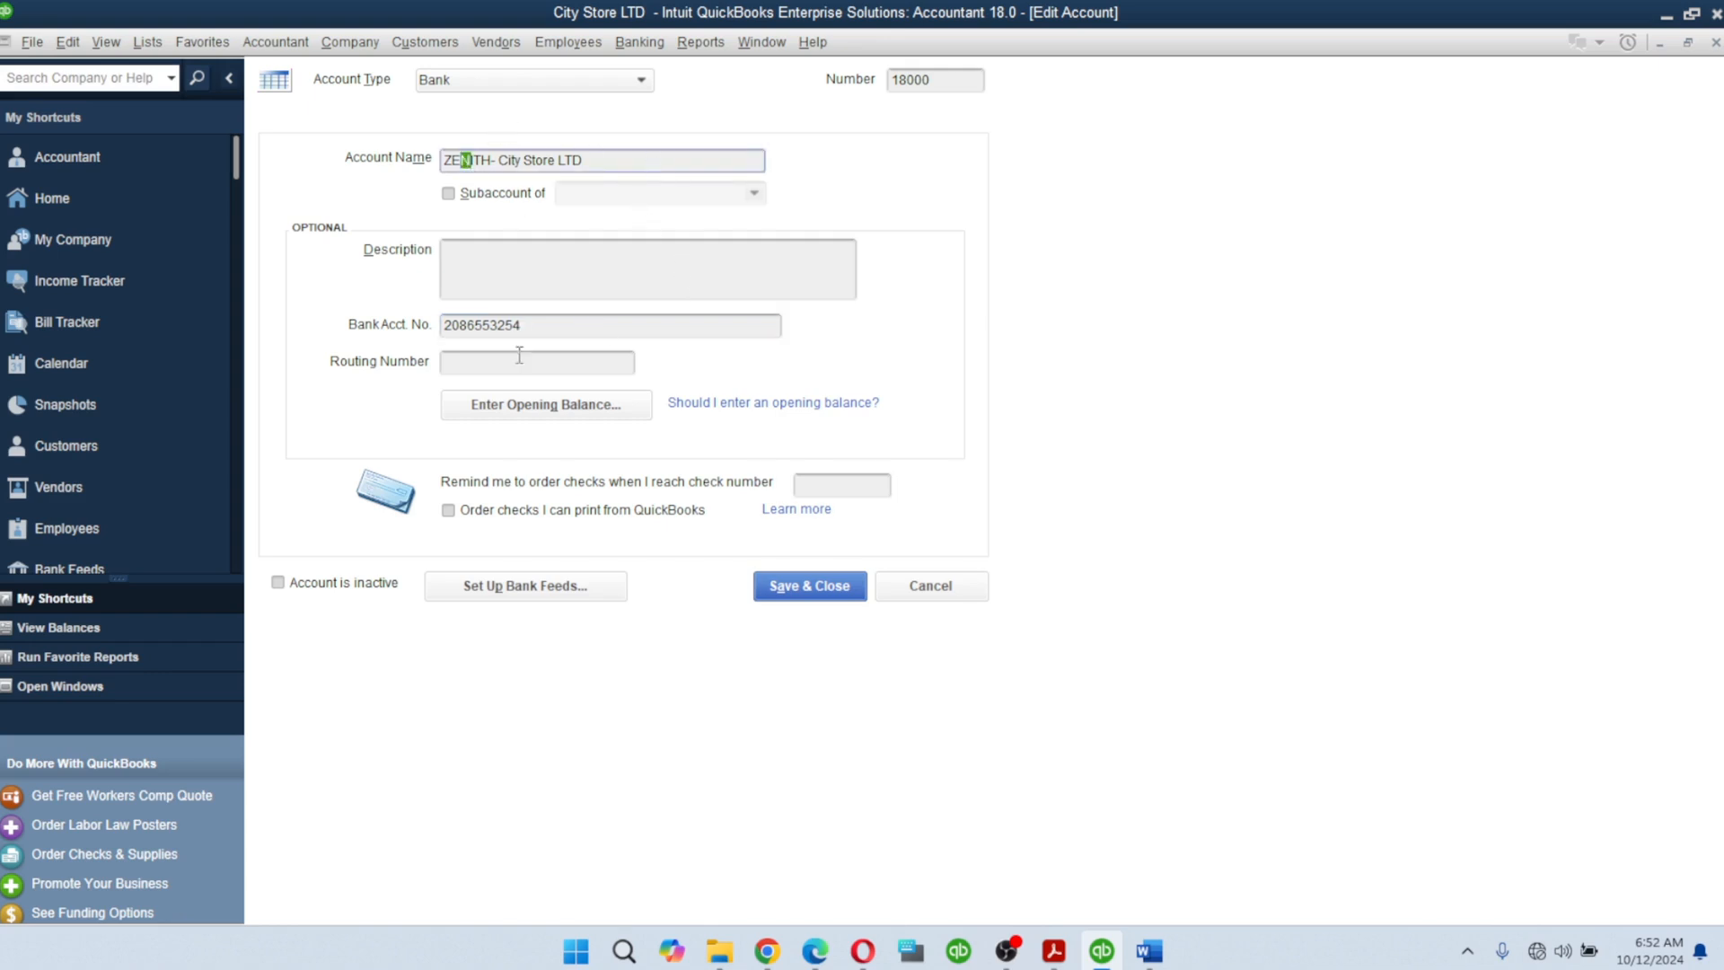
{"action": "left_click", "coordinate": [576, 161]}
{"action": "left_click", "coordinate": [788, 588]}
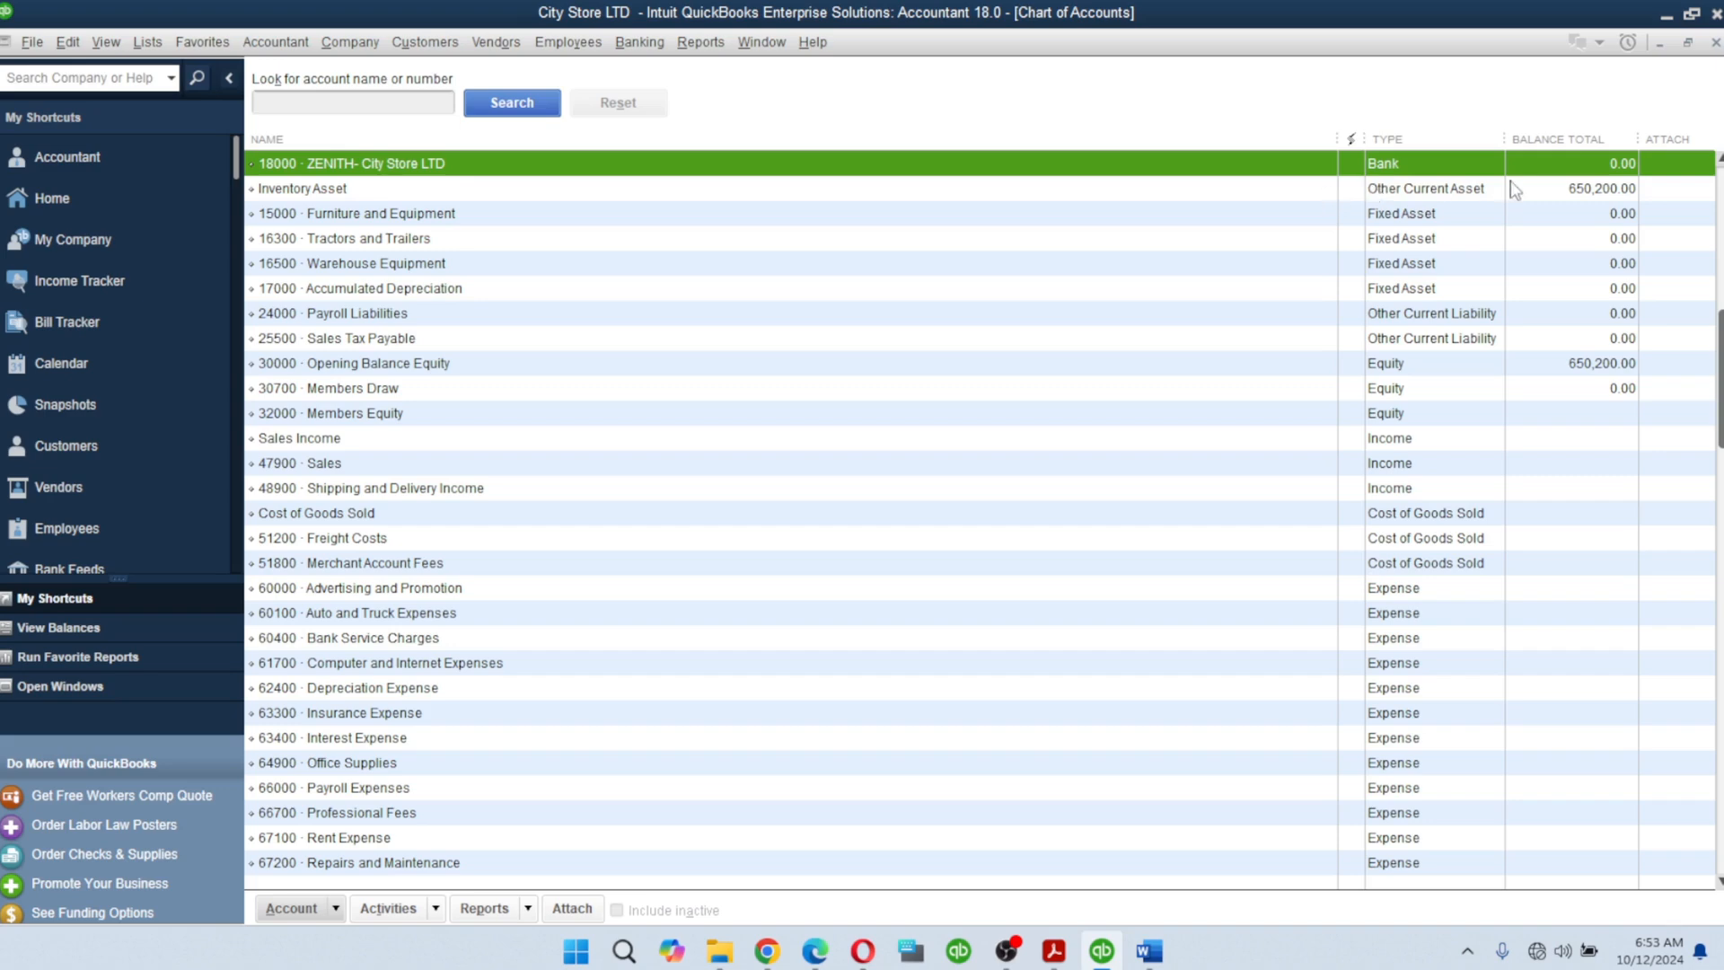
Step: Change the account number of the ZENITH- City Store LTD bank account to 18200 and save it
{"action": "scroll", "coordinate": [1183, 239], "scroll_direction": "up", "scroll_amount": 1}
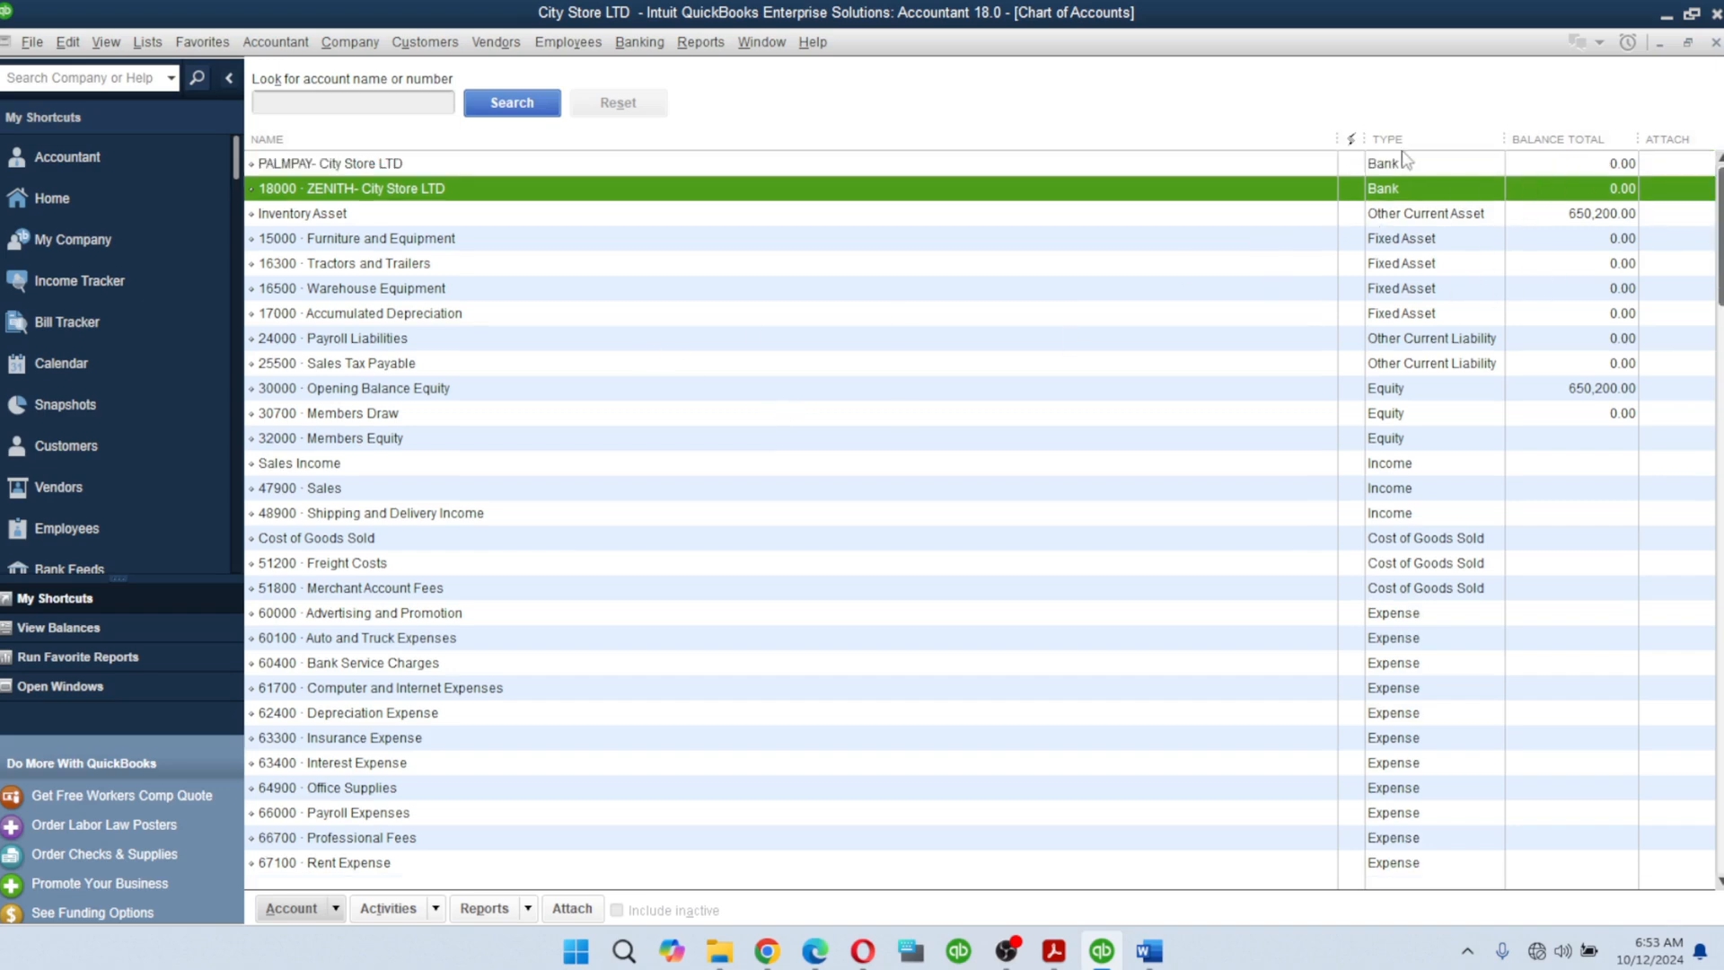
{"action": "left_click", "coordinate": [300, 321]}
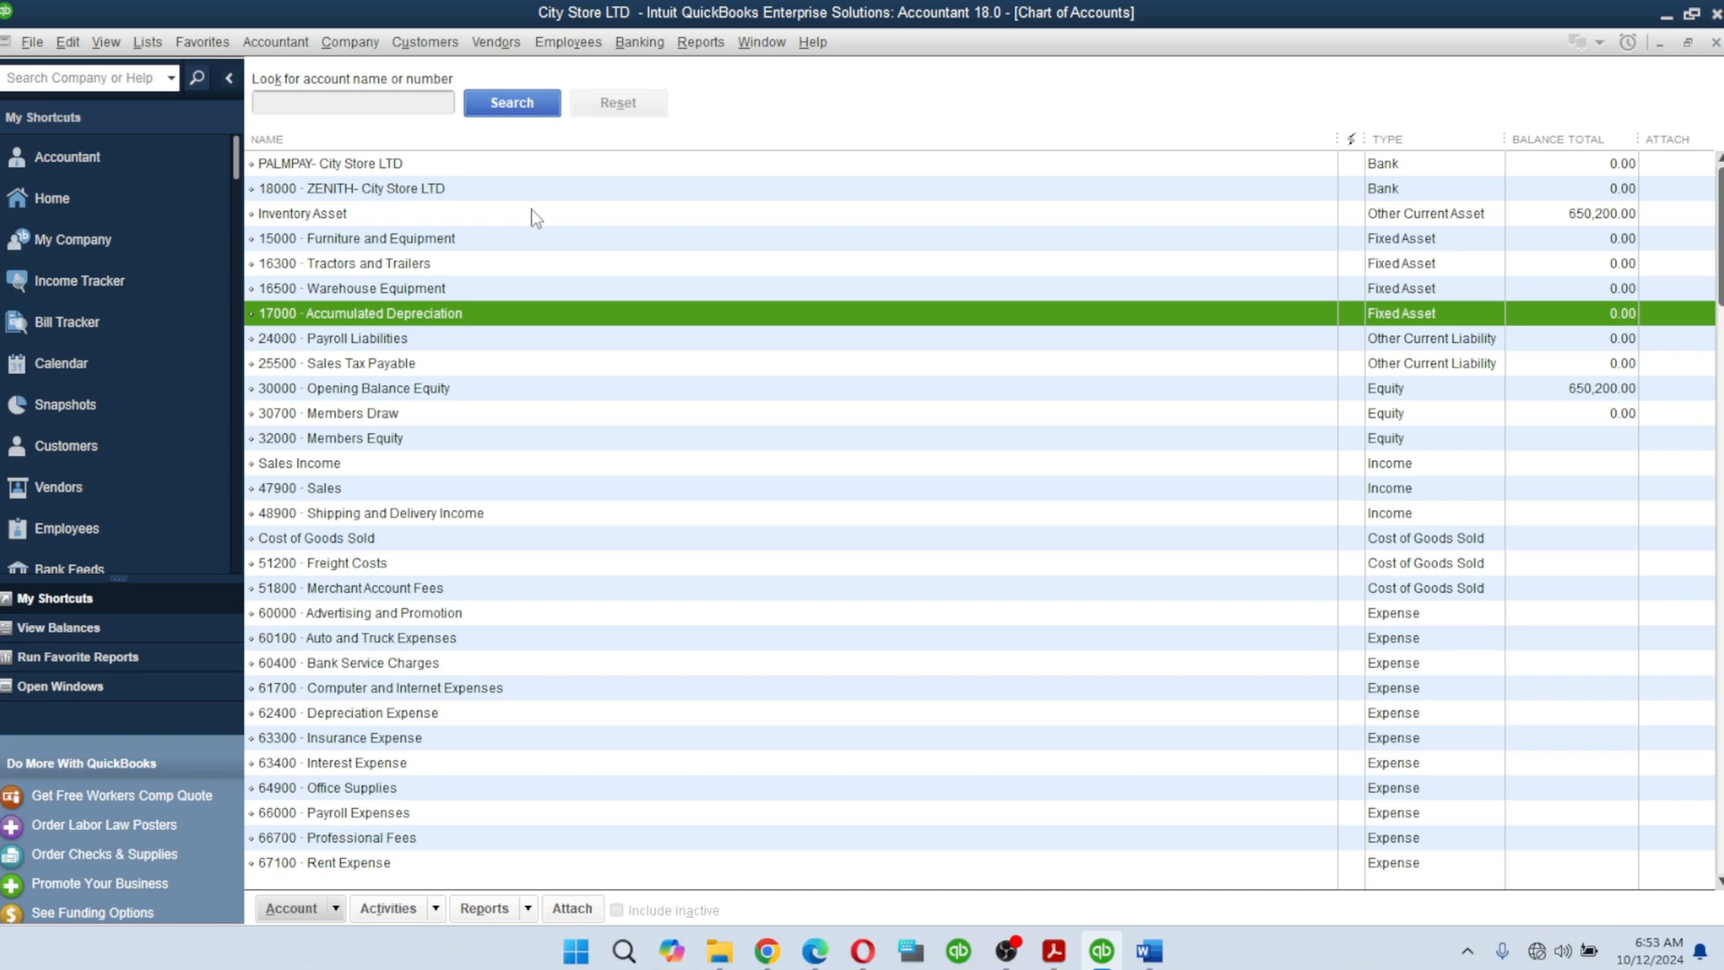
{"action": "right_click", "coordinate": [315, 169]}
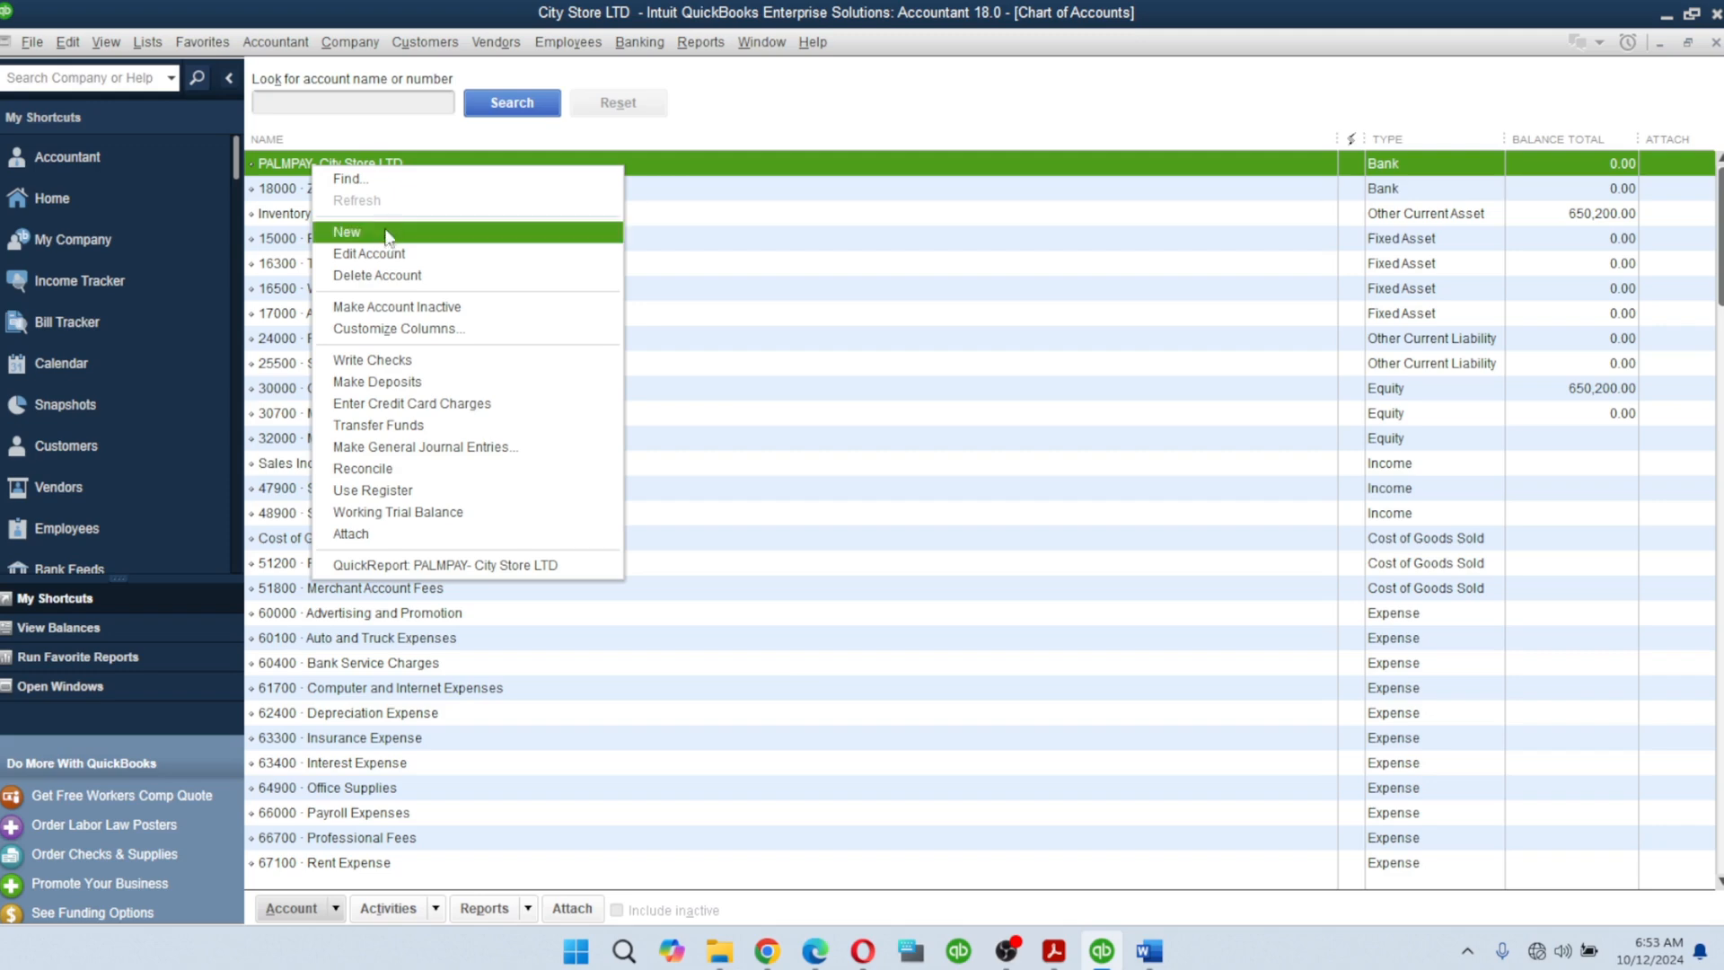
{"action": "left_click", "coordinate": [286, 189]}
{"action": "right_click", "coordinate": [281, 189]}
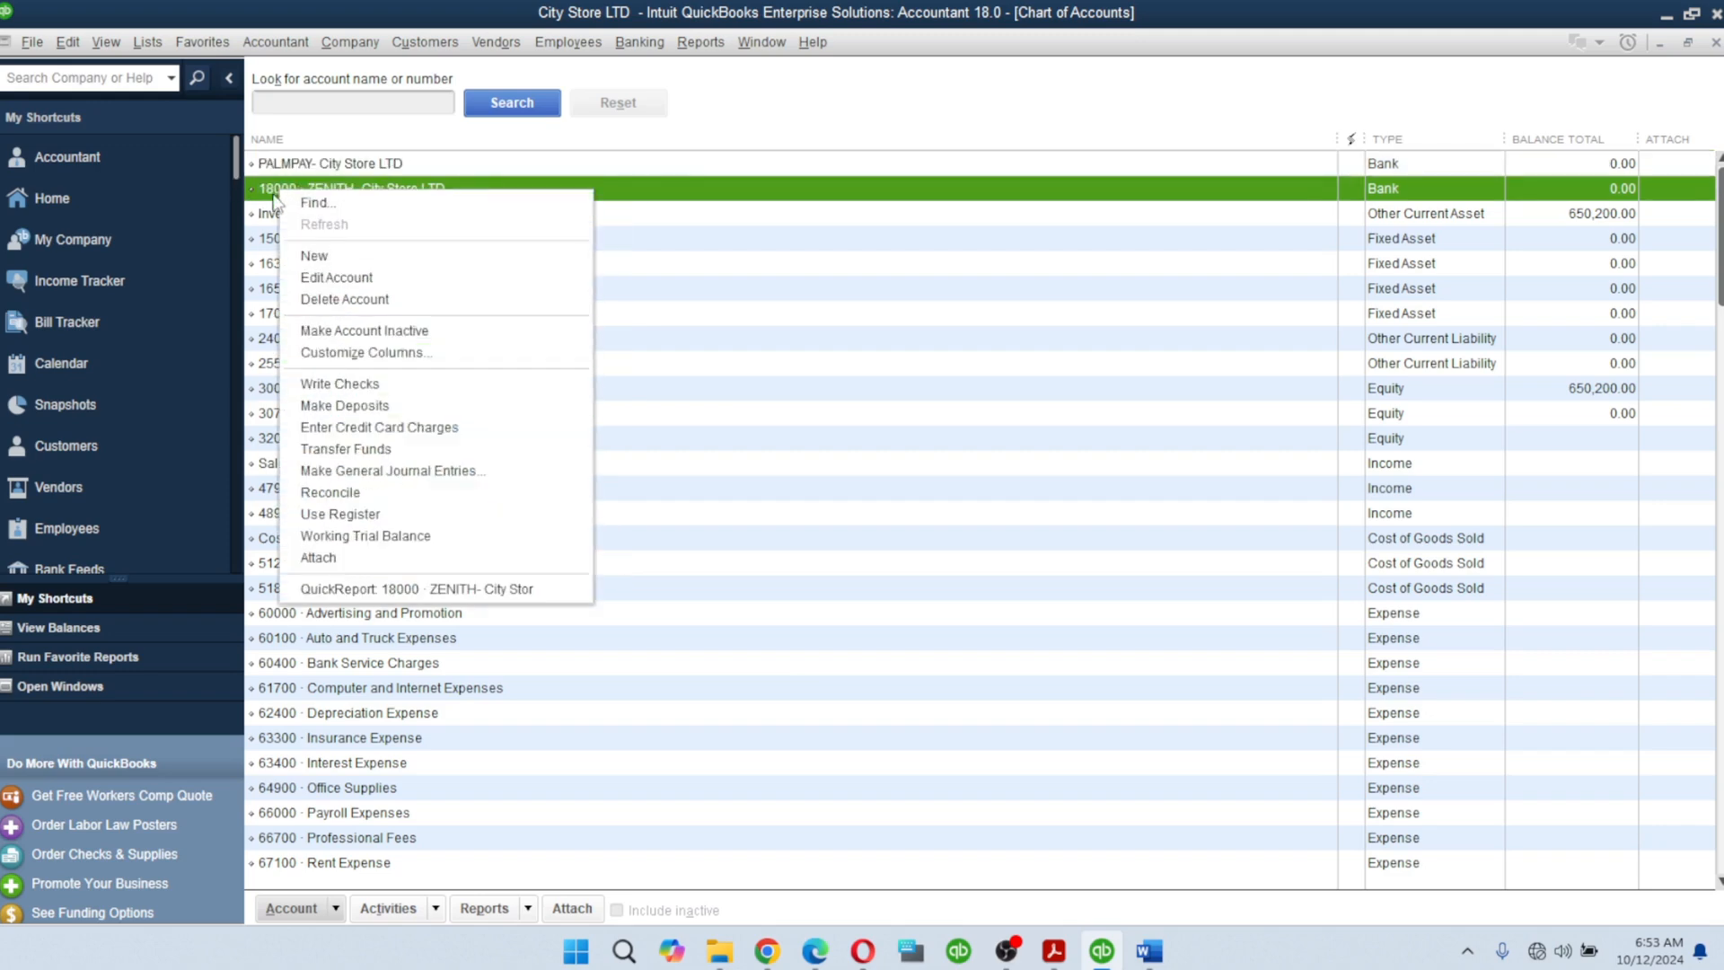
{"action": "left_click", "coordinate": [314, 277]}
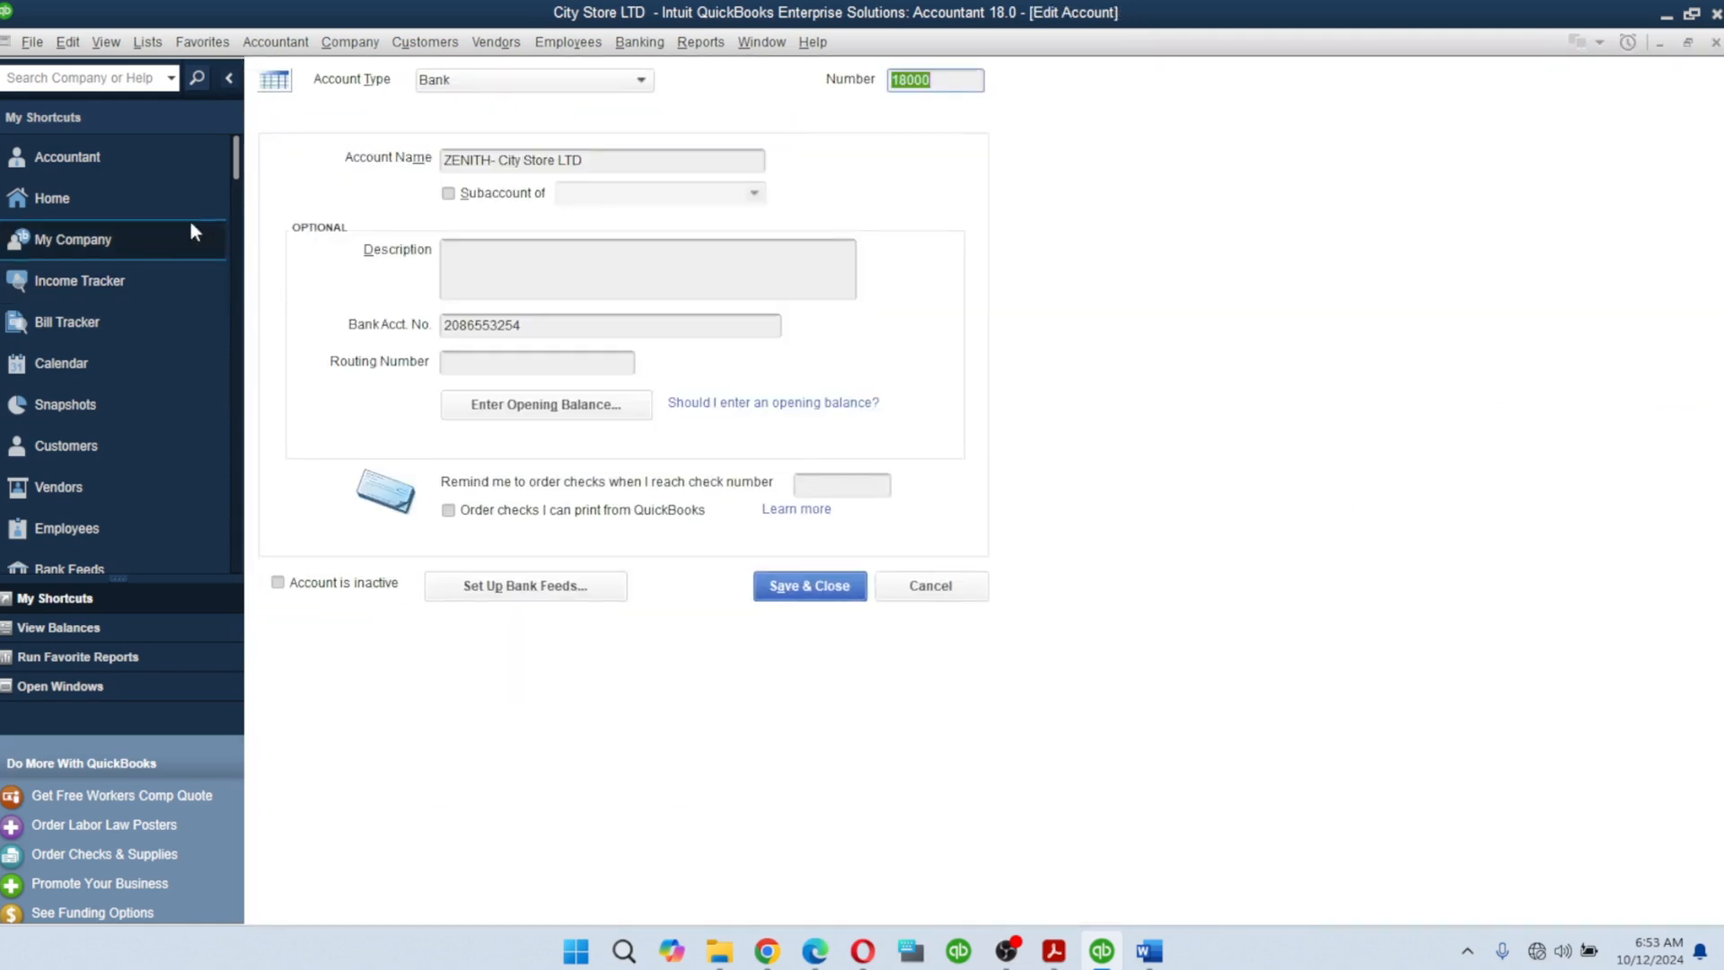
{"action": "left_click", "coordinate": [903, 80]}
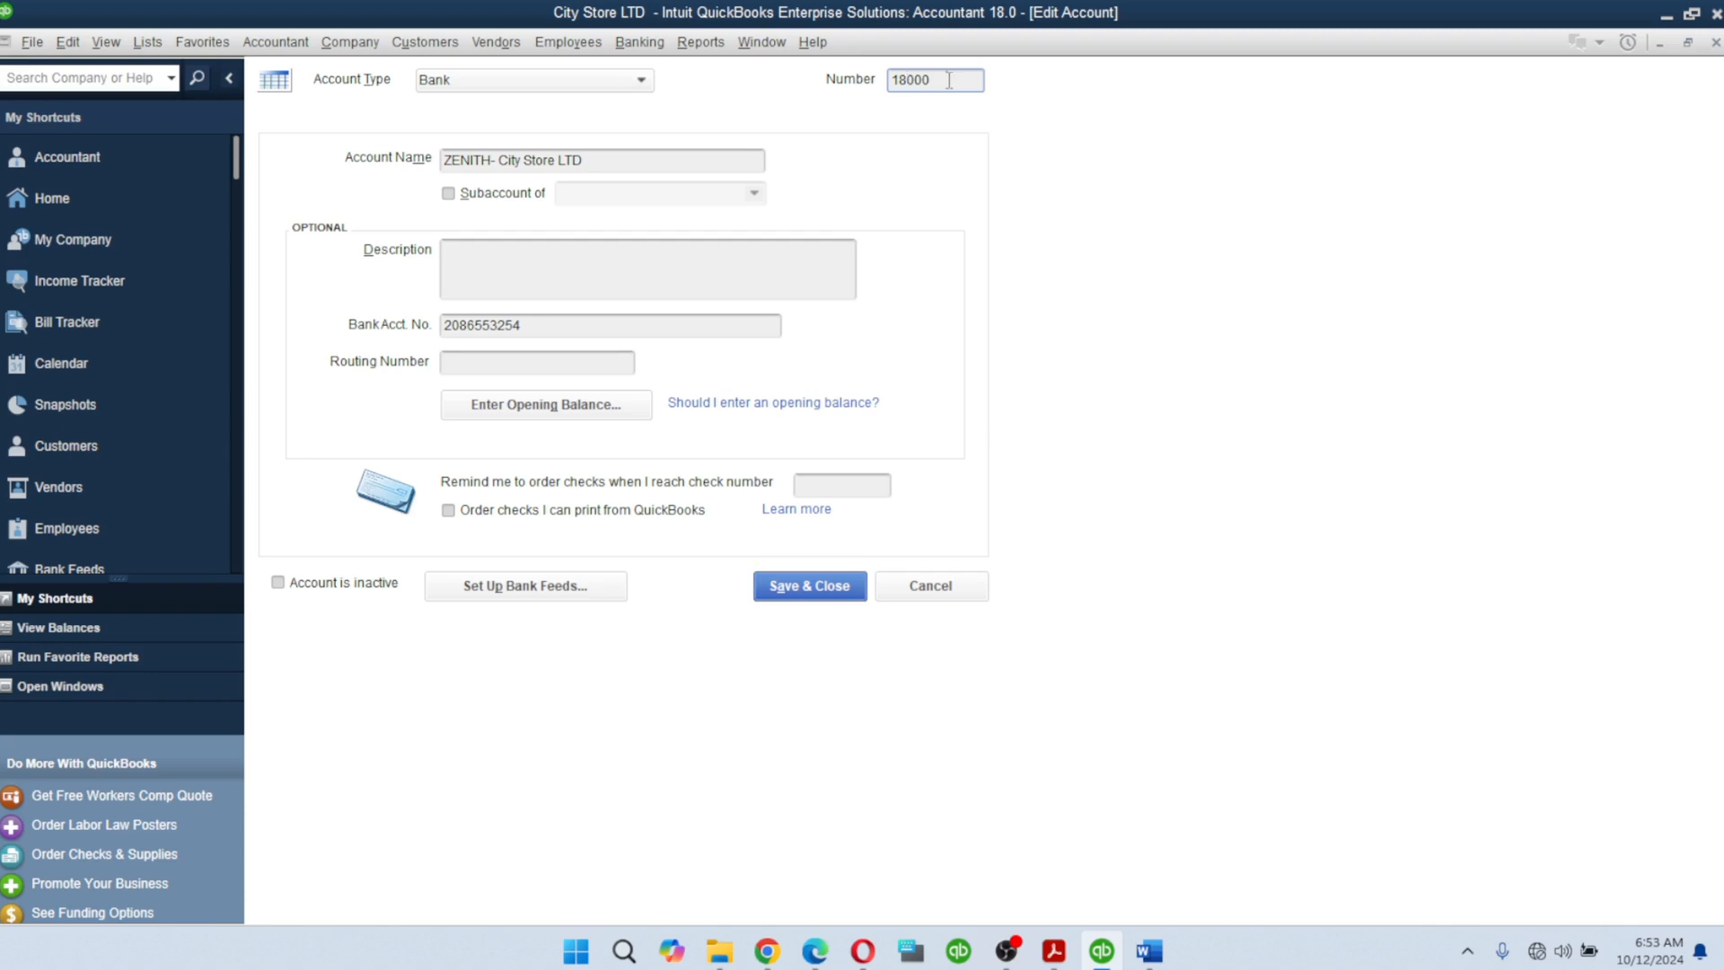
{"action": "type", "text": "2"}
{"action": "left_click", "coordinate": [808, 584]}
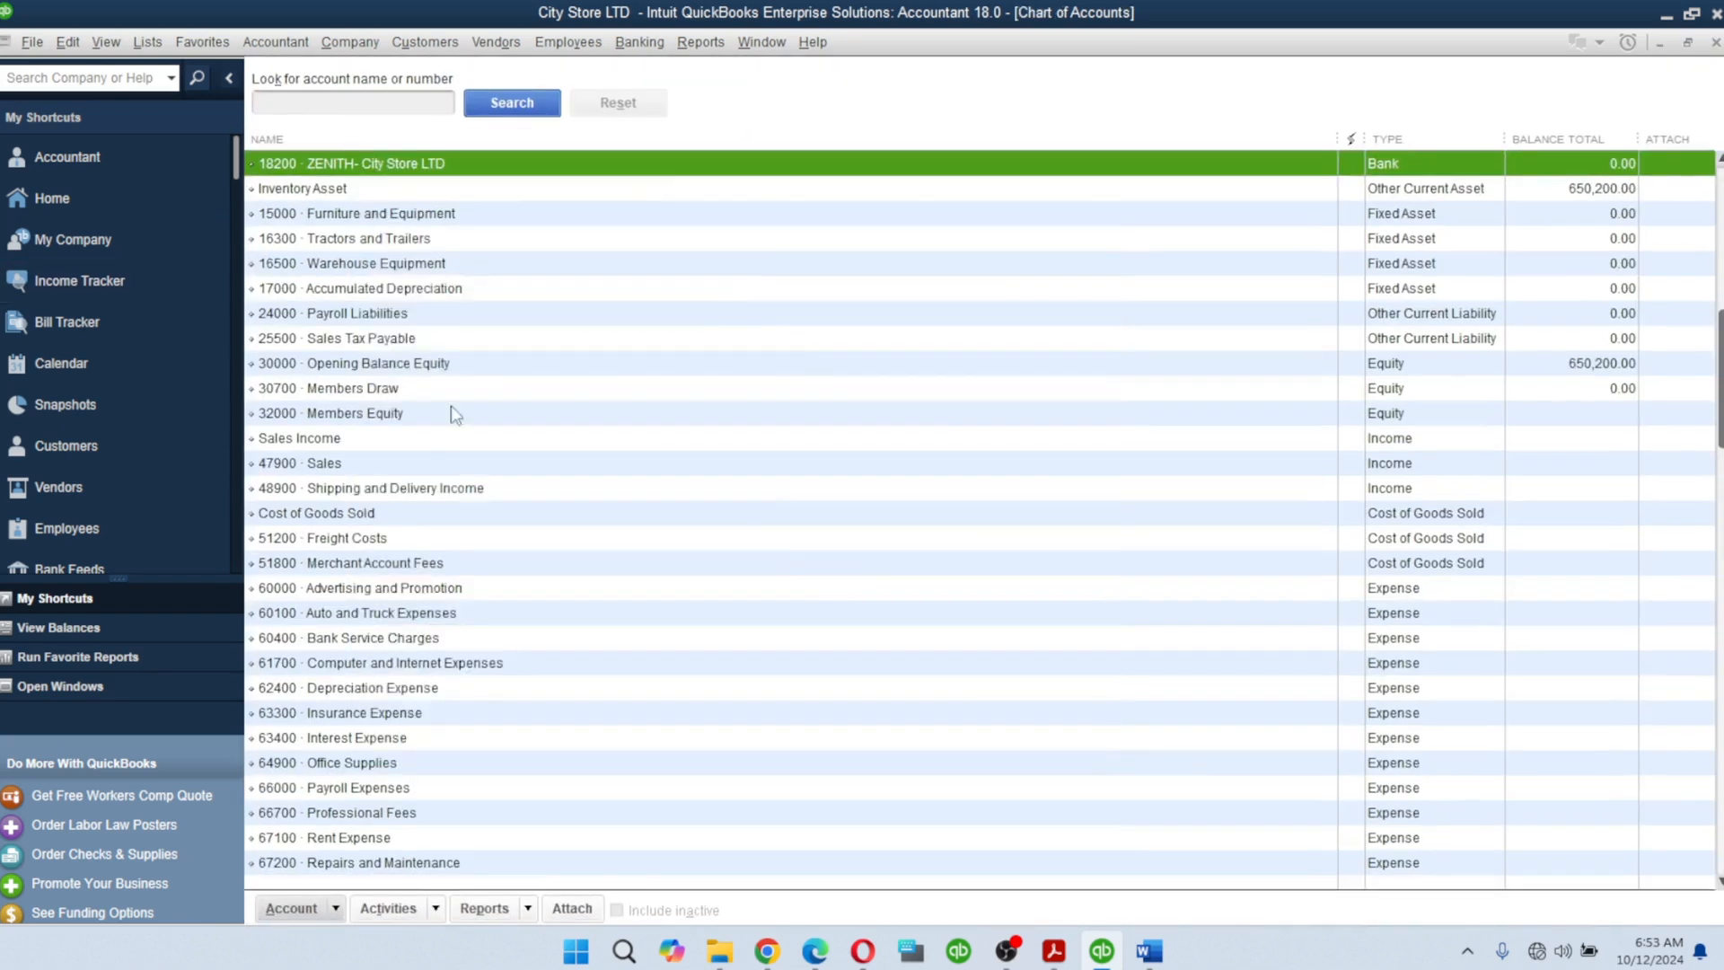
{"action": "left_click", "coordinate": [292, 907]}
{"action": "left_click", "coordinate": [291, 591]}
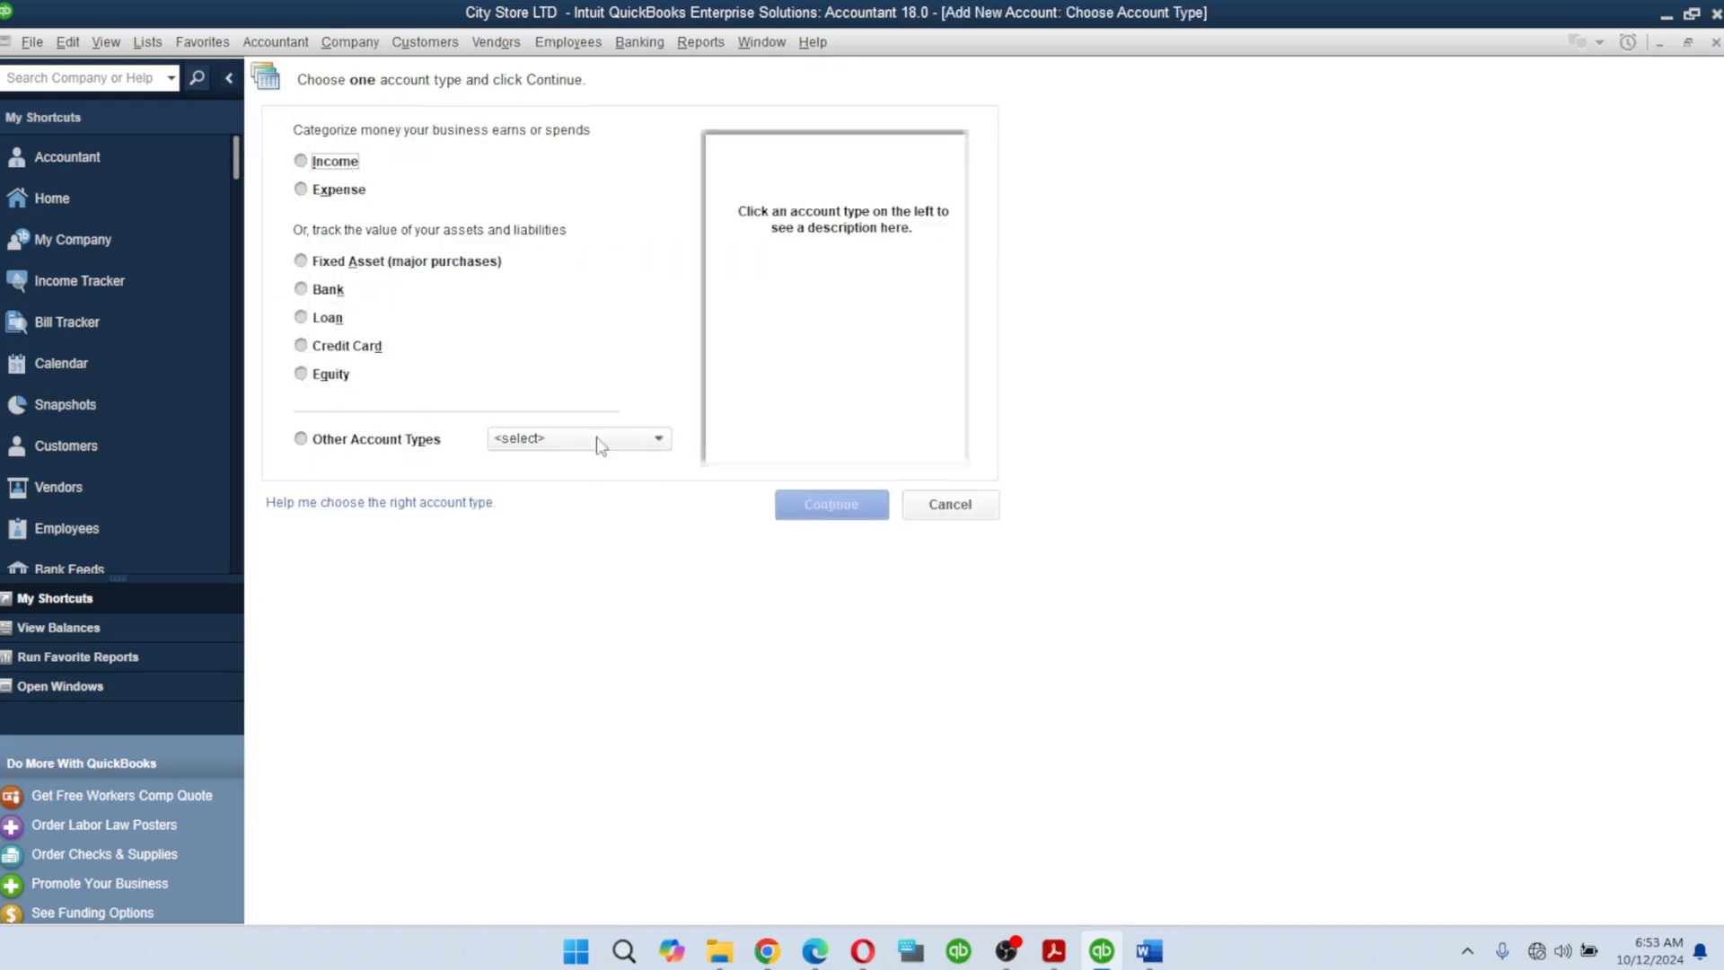
{"action": "left_click", "coordinate": [556, 442]}
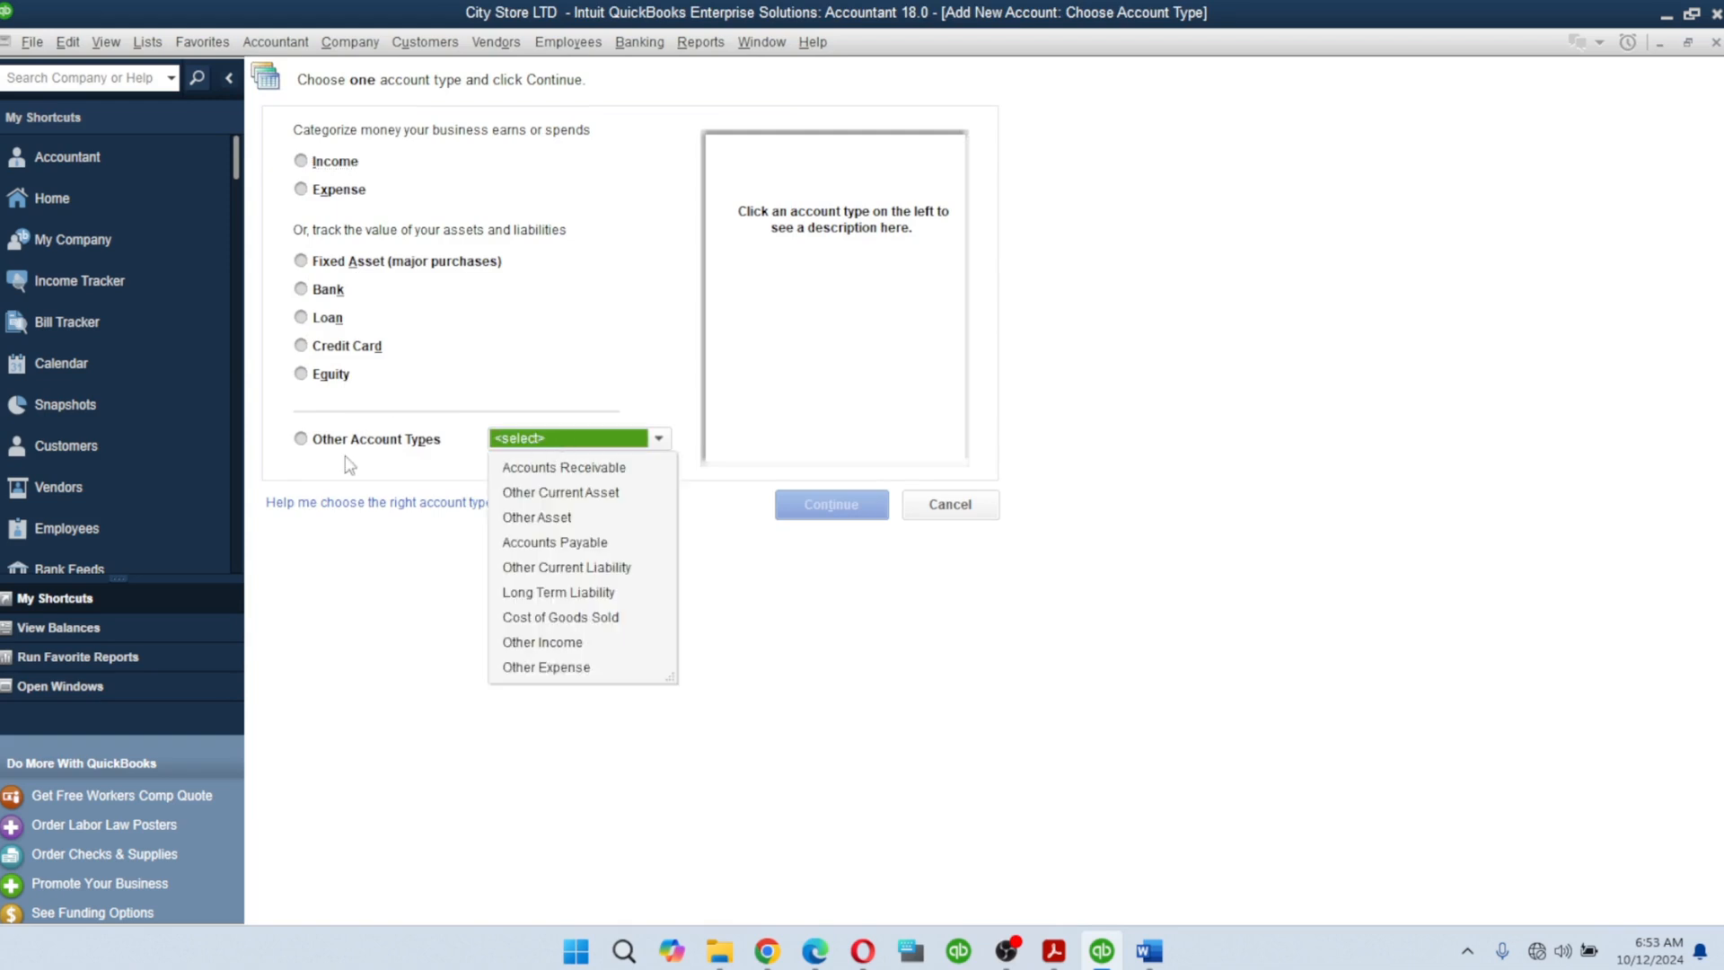
{"action": "left_click", "coordinate": [310, 292]}
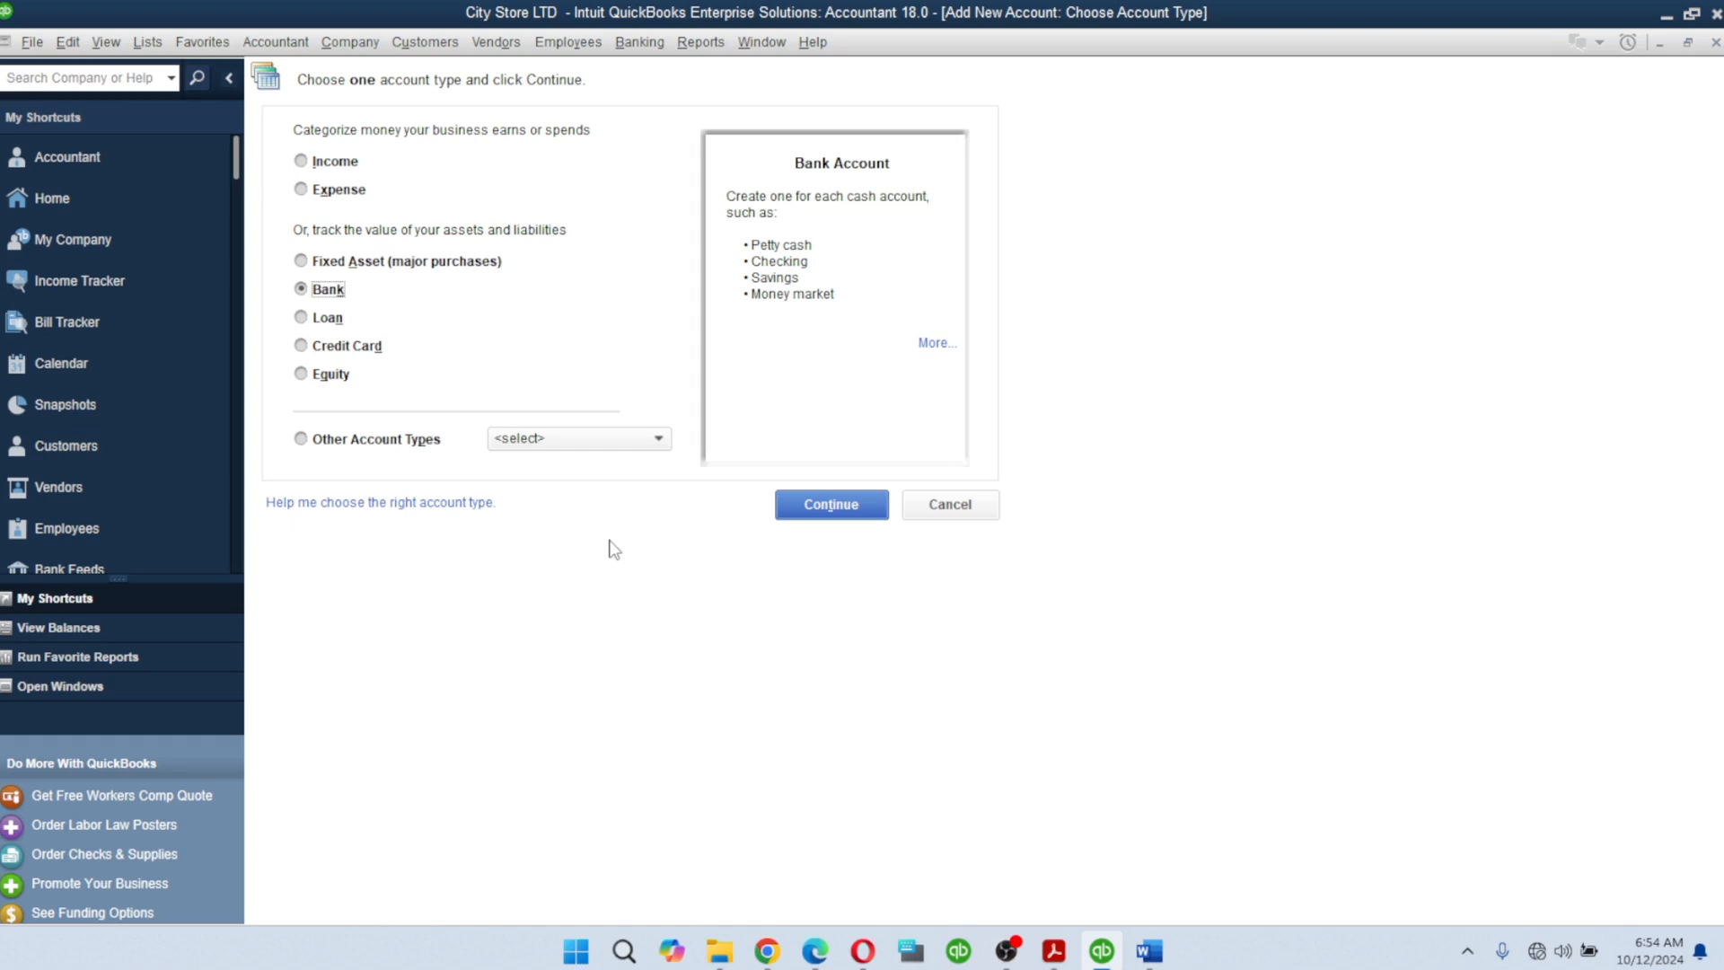
{"action": "left_click", "coordinate": [1716, 42]}
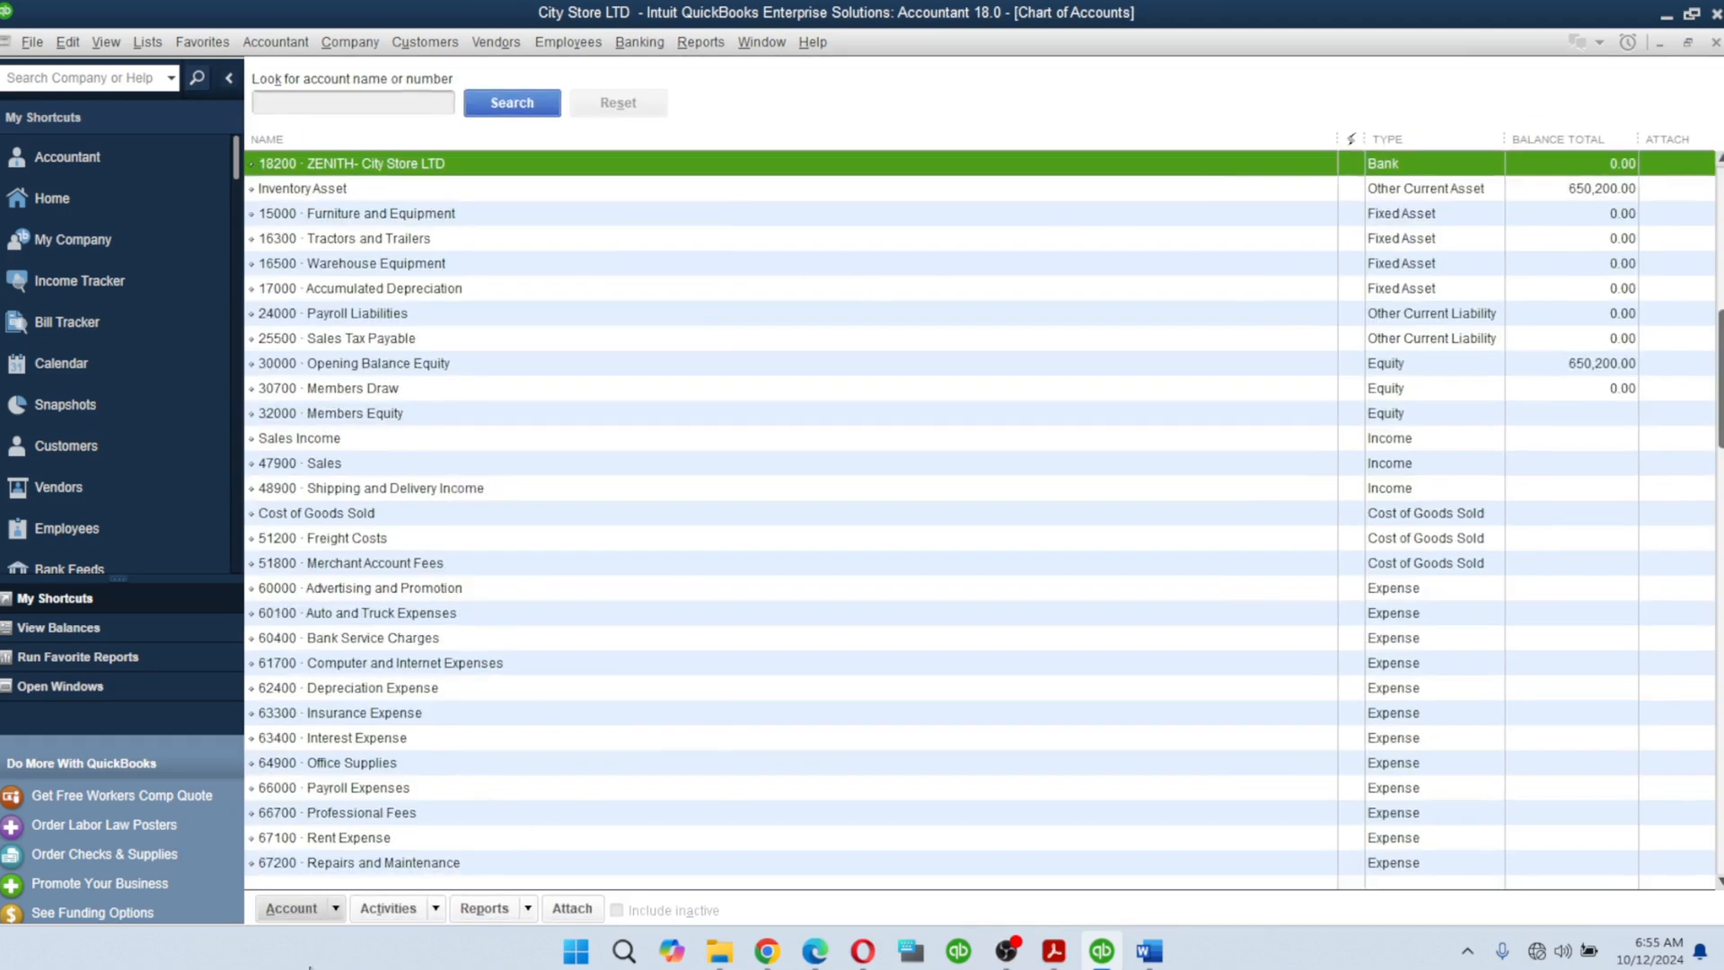
Step: Start a new account in the chart of accounts with Bank as its account type
{"action": "left_click", "coordinate": [299, 911]}
{"action": "right_click", "coordinate": [699, 213]}
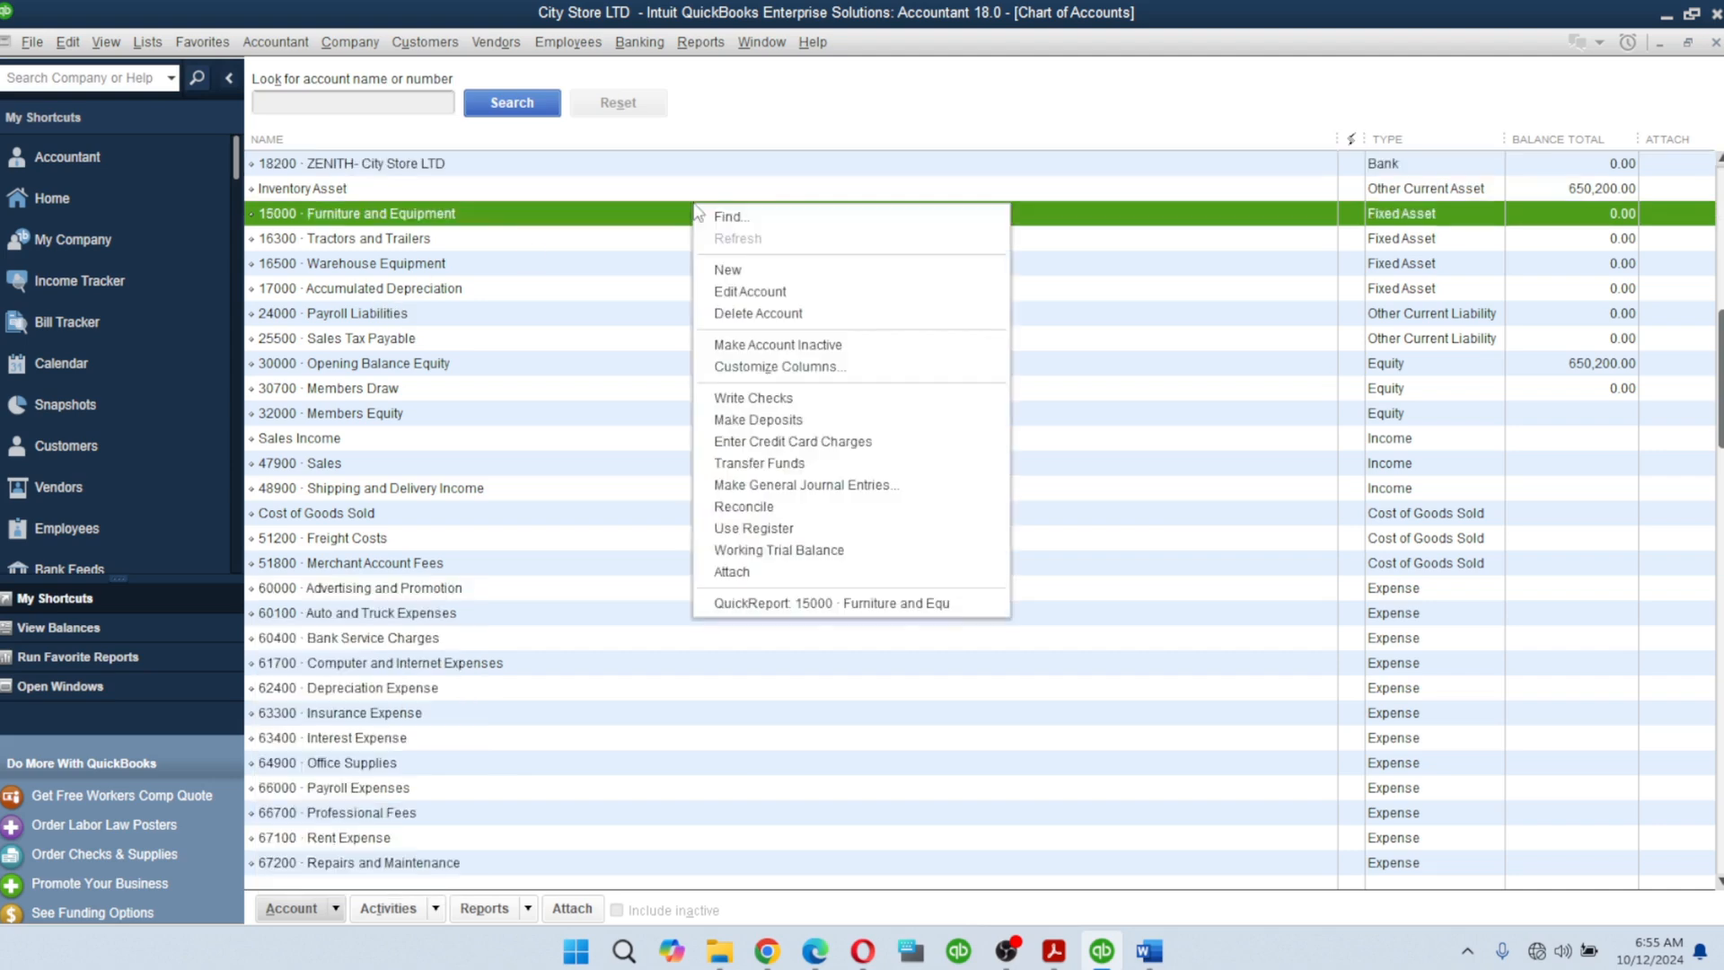
{"action": "left_click", "coordinate": [745, 269]}
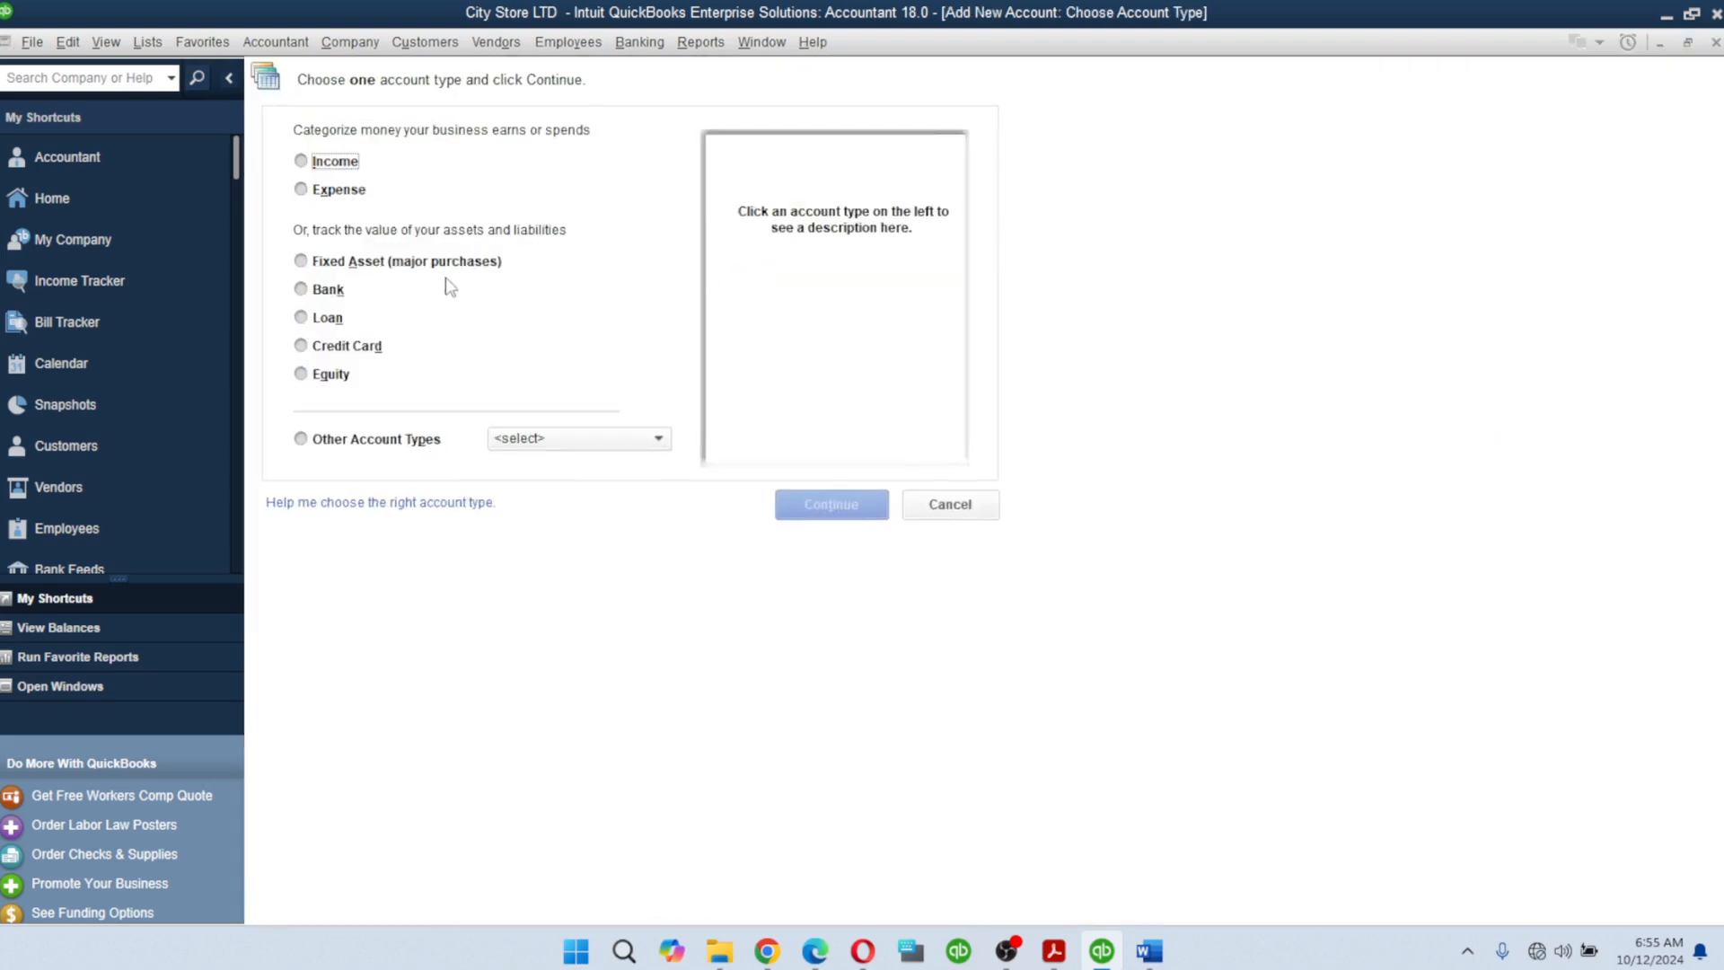
{"action": "left_click", "coordinate": [301, 291]}
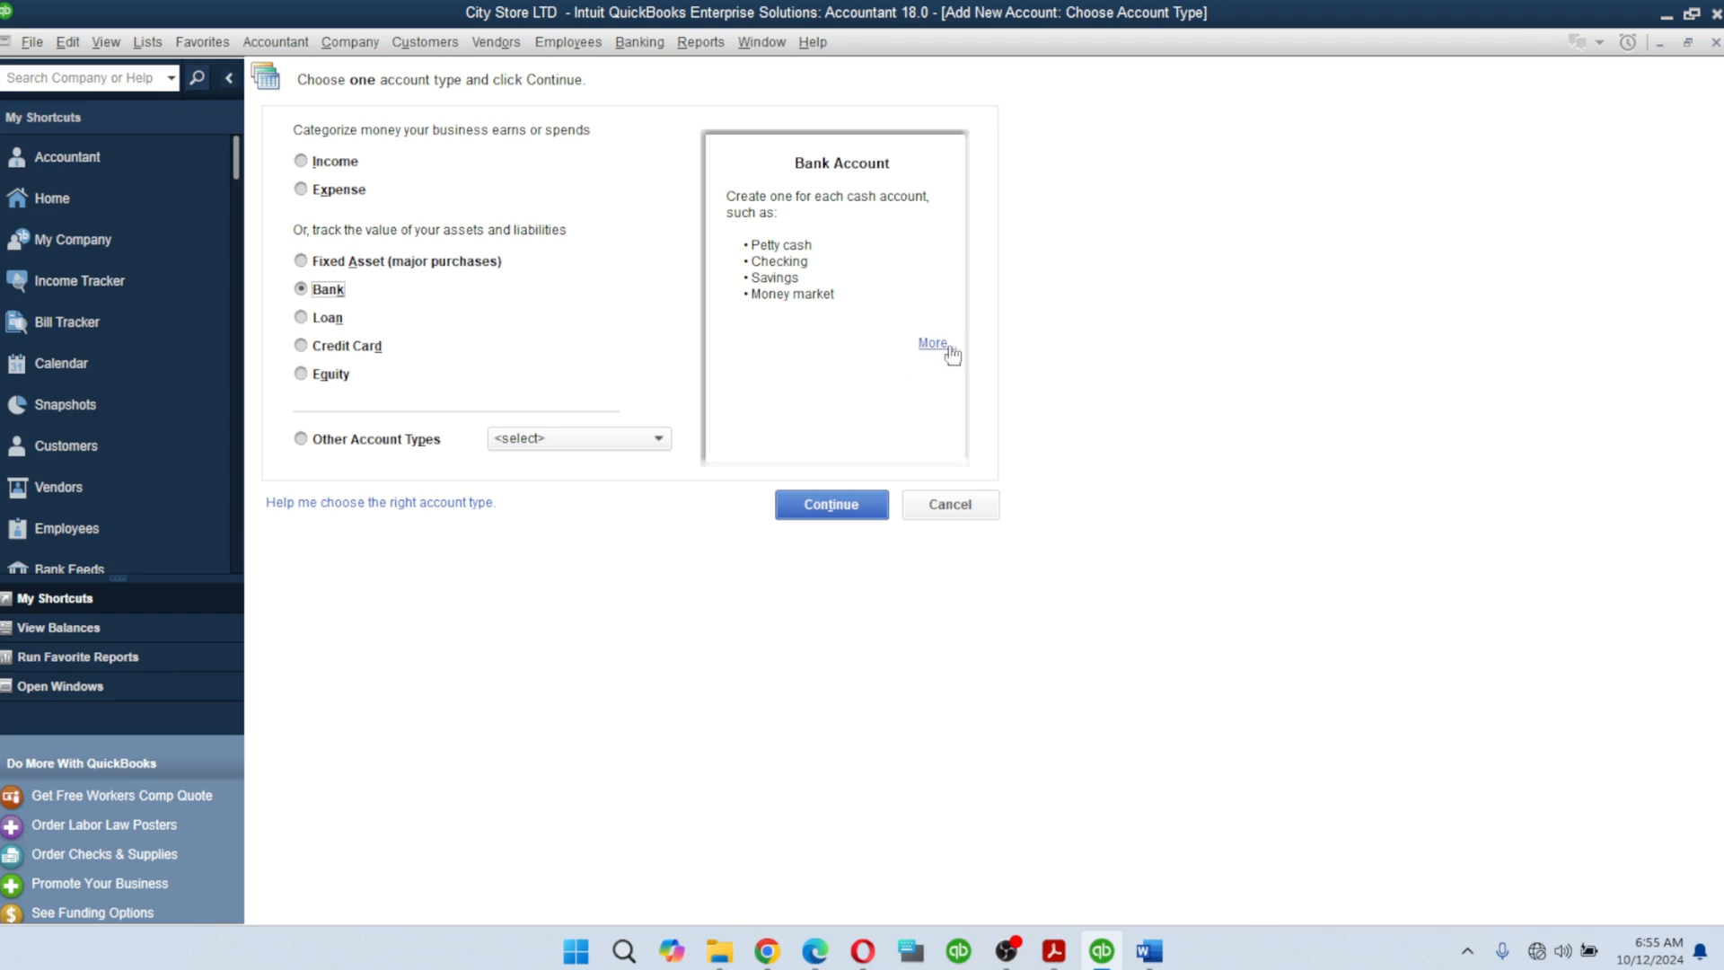
{"action": "left_click", "coordinate": [838, 510]}
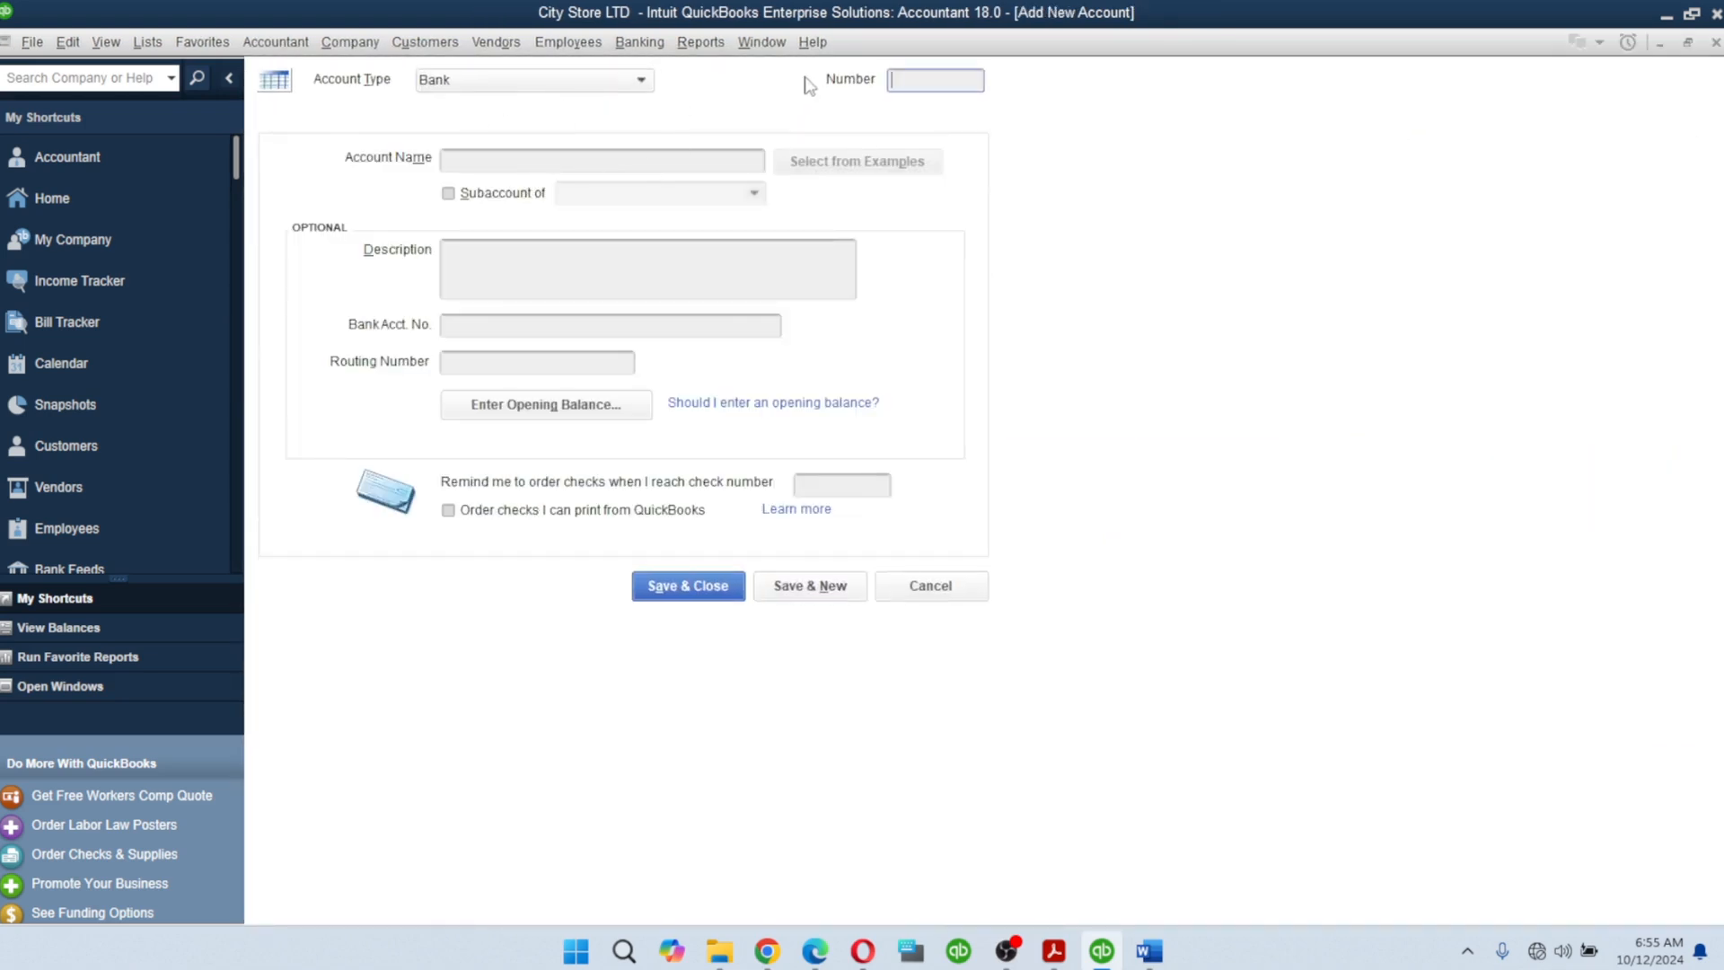
Step: Number the new bank account 18000, name it BANK ACCOUNTS, and save it without setting up bank feeds
{"action": "type", "text": "18000"}
{"action": "left_click", "coordinate": [490, 162]}
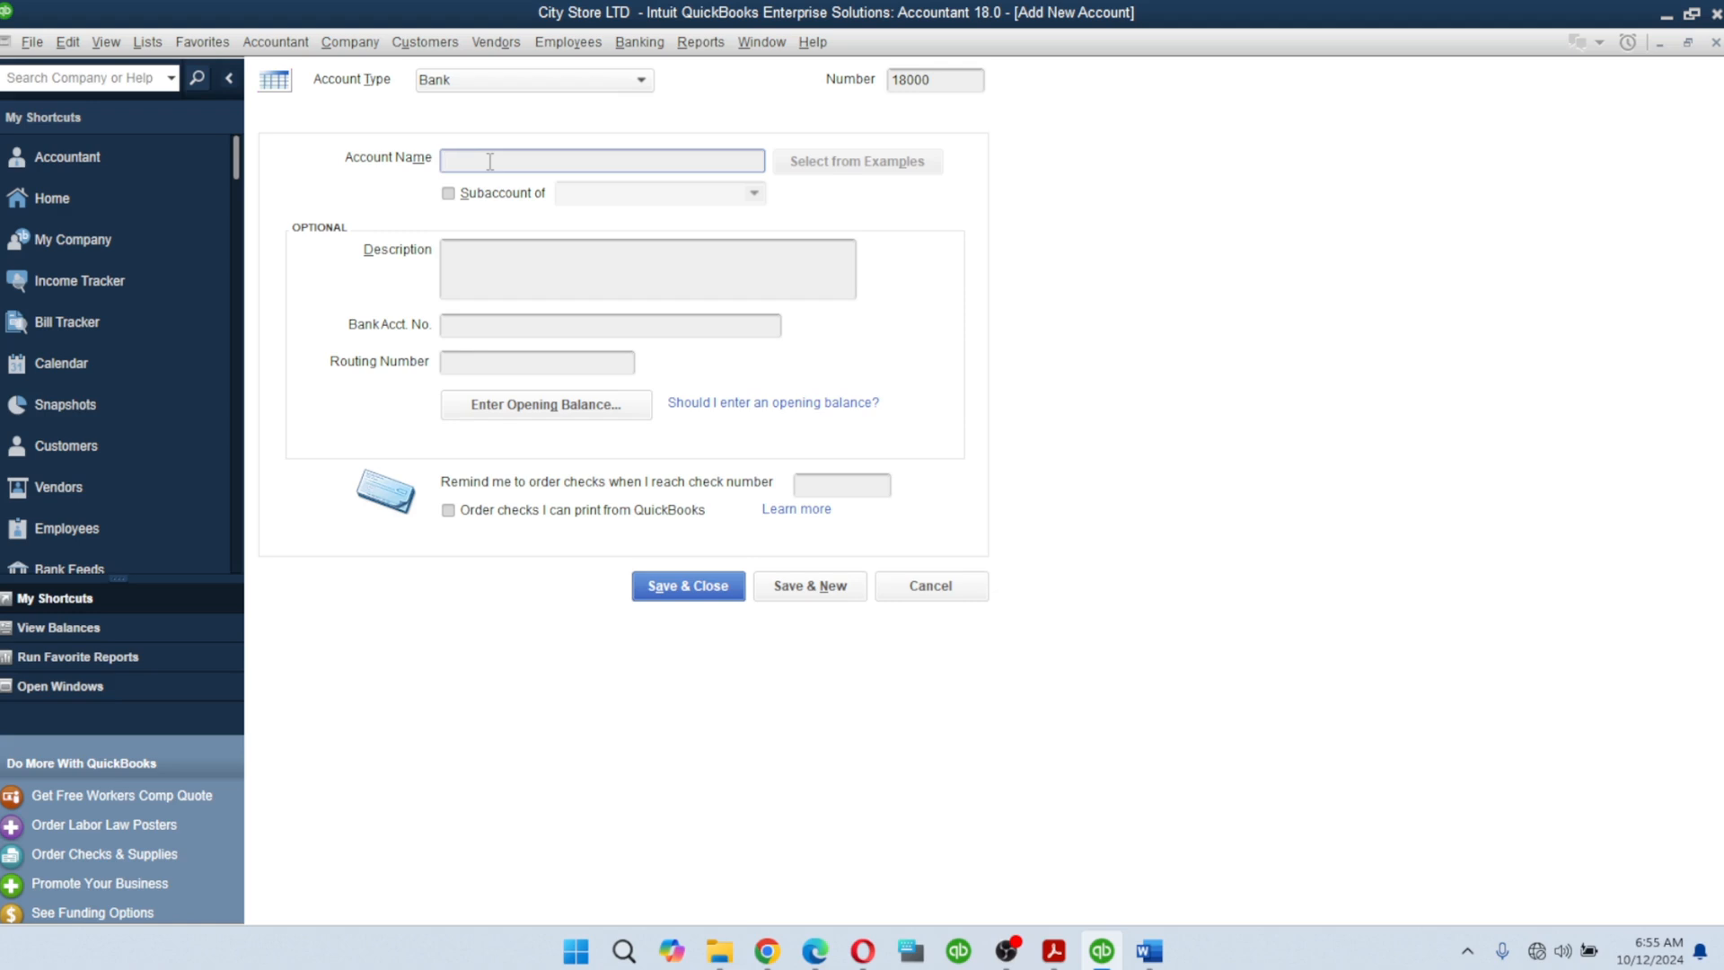
{"action": "type", "text": "BANKS"}
{"action": "key", "text": "BackSpace"}
{"action": "key", "text": "BackSpace"}
{"action": "type", "text": "ACCOUNTS"}
{"action": "left_click", "coordinate": [688, 593]}
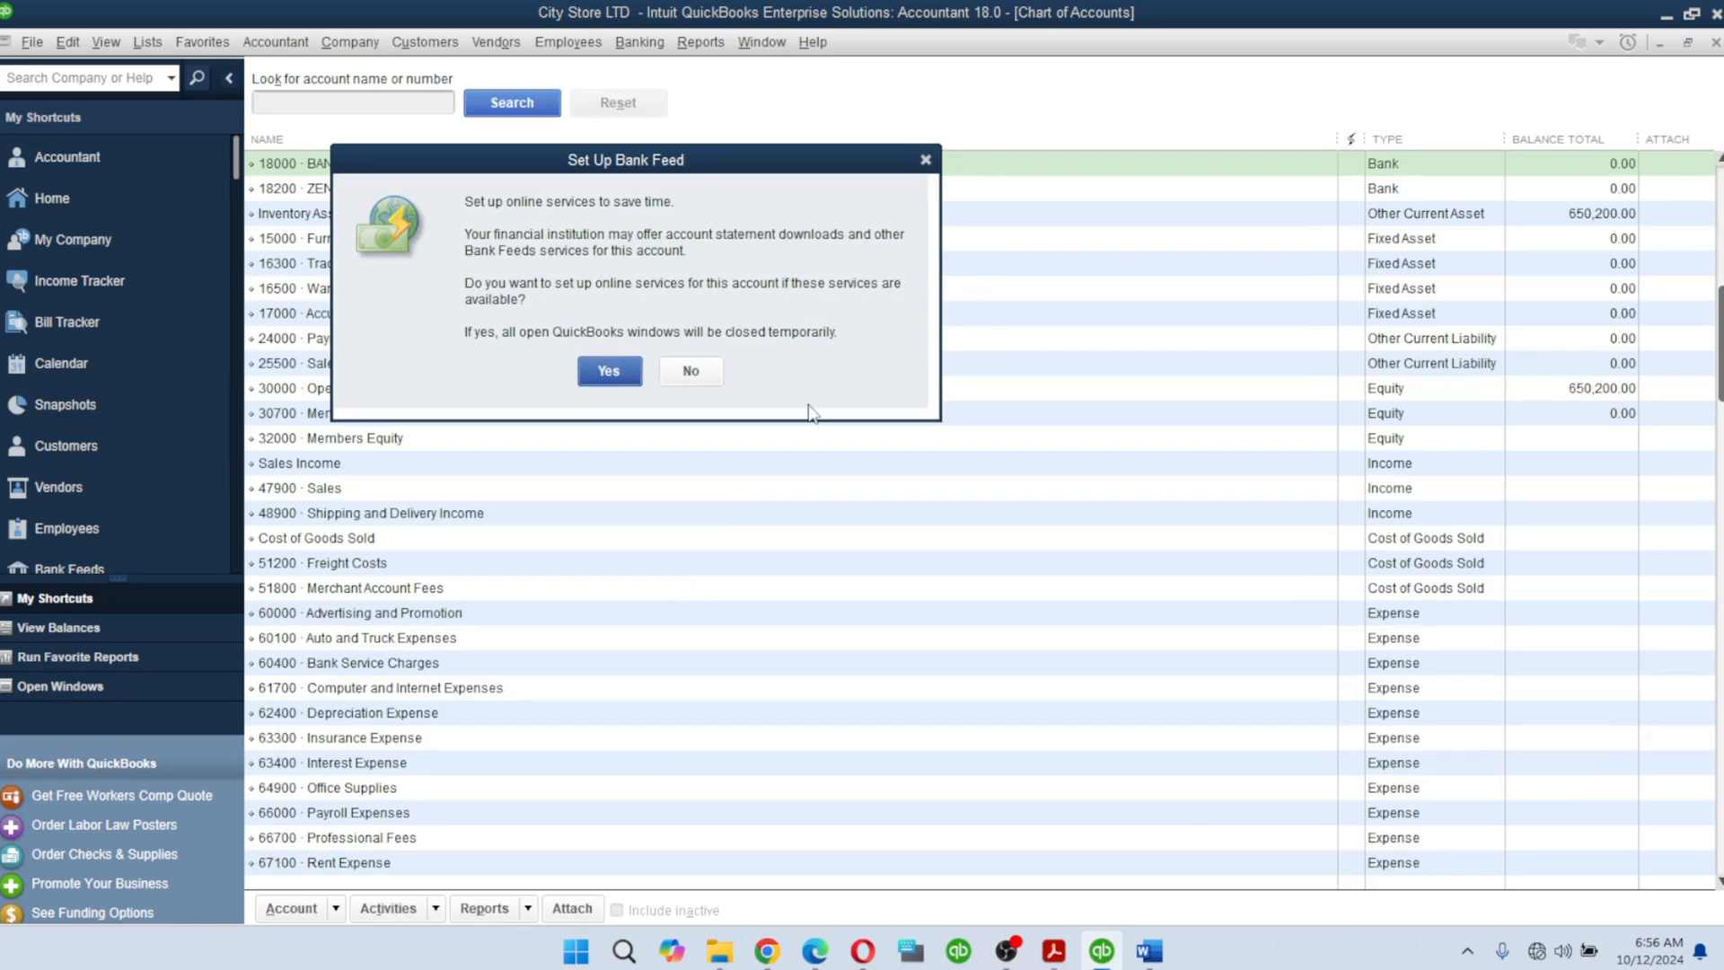
{"action": "left_click", "coordinate": [699, 368]}
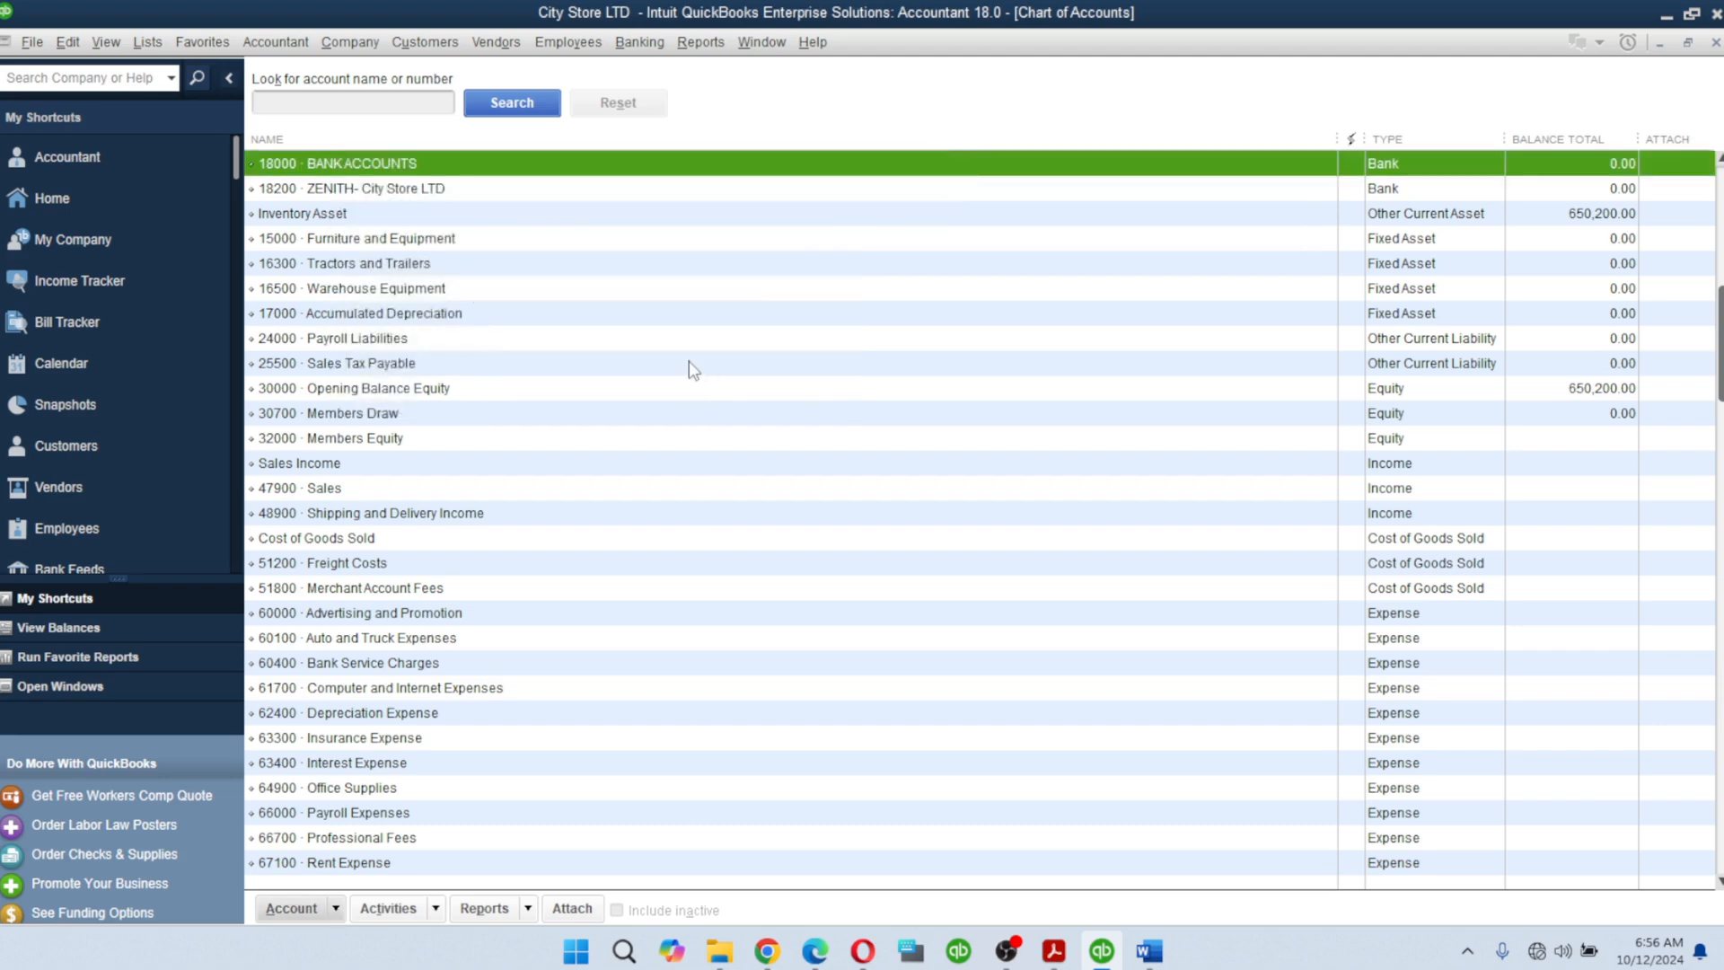
Step: Make the ZENITH- City Store LTD account a subaccount of 18000 BANK ACCOUNTS and save it
{"action": "left_click", "coordinate": [332, 191]}
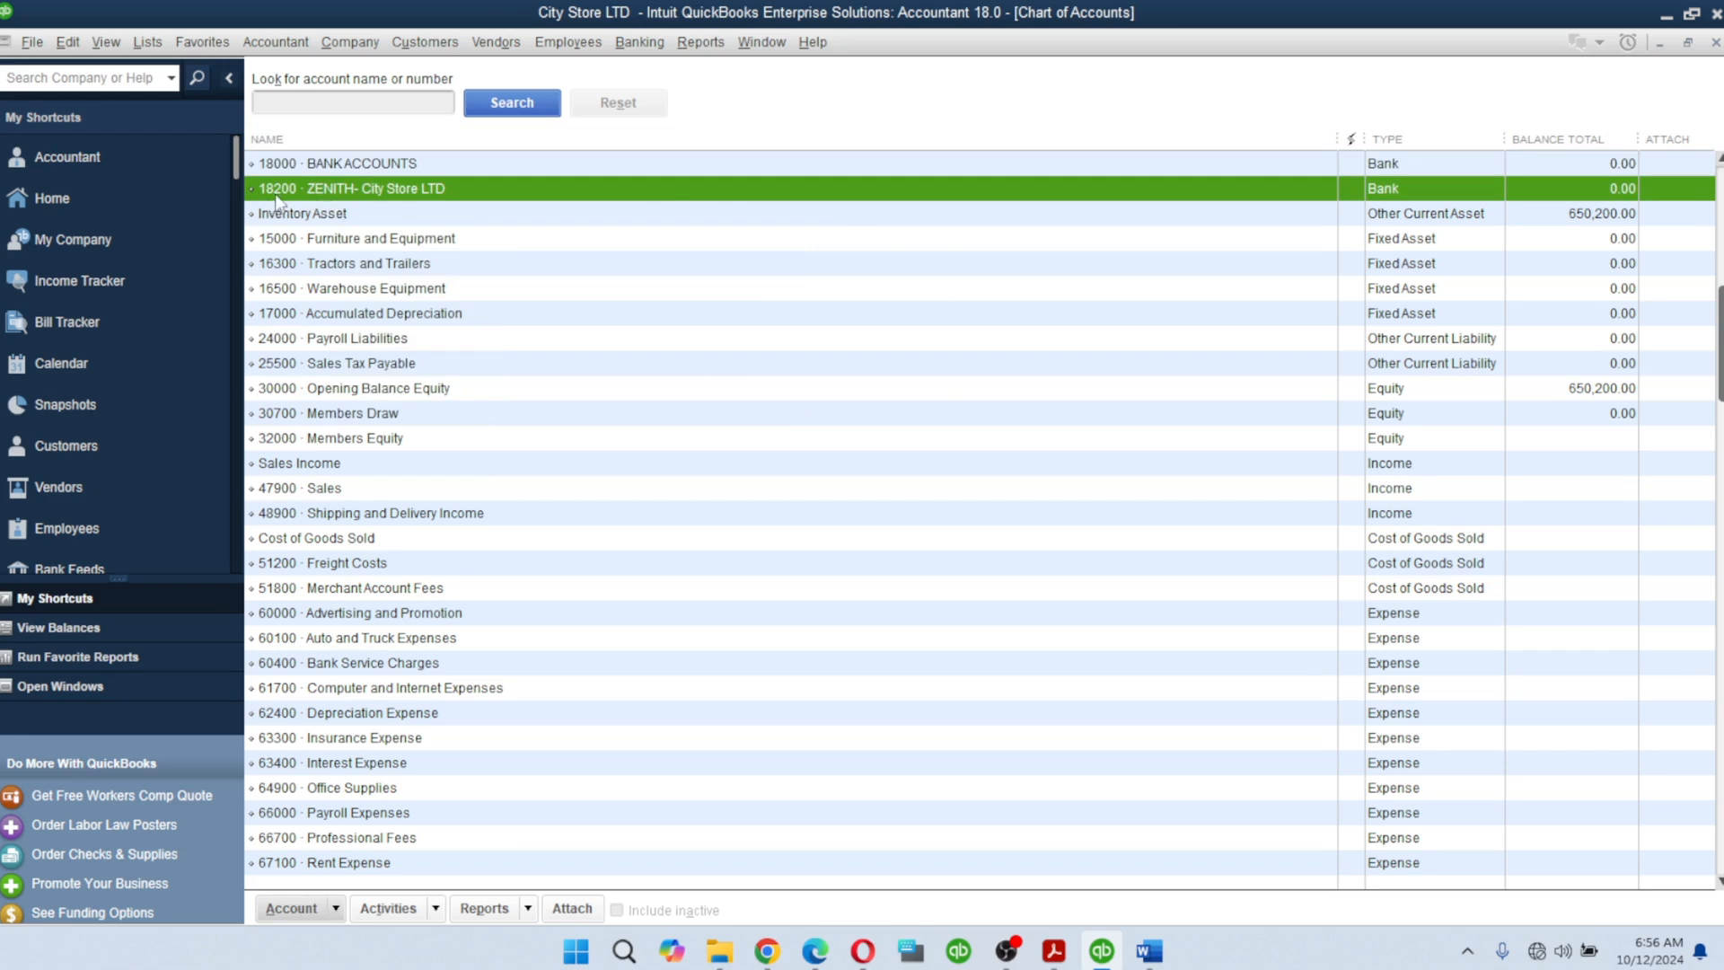
{"action": "scroll", "coordinate": [301, 217], "scroll_direction": "up", "scroll_amount": 1}
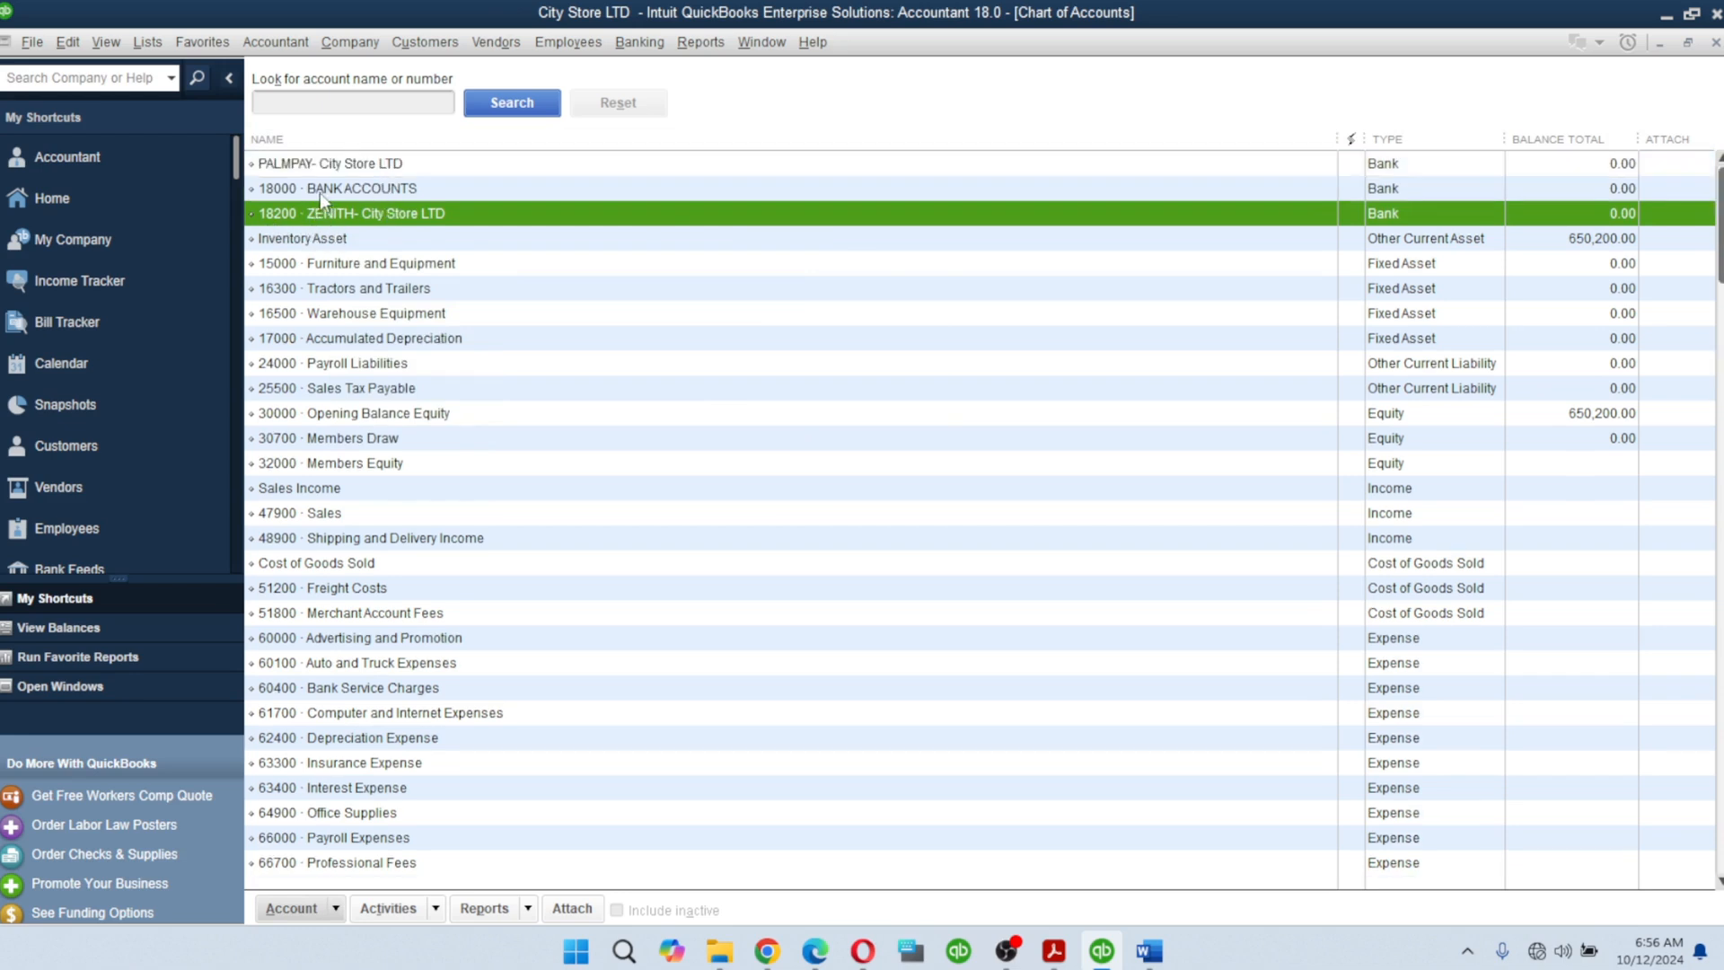
{"action": "right_click", "coordinate": [363, 217]}
{"action": "left_click", "coordinate": [400, 304]}
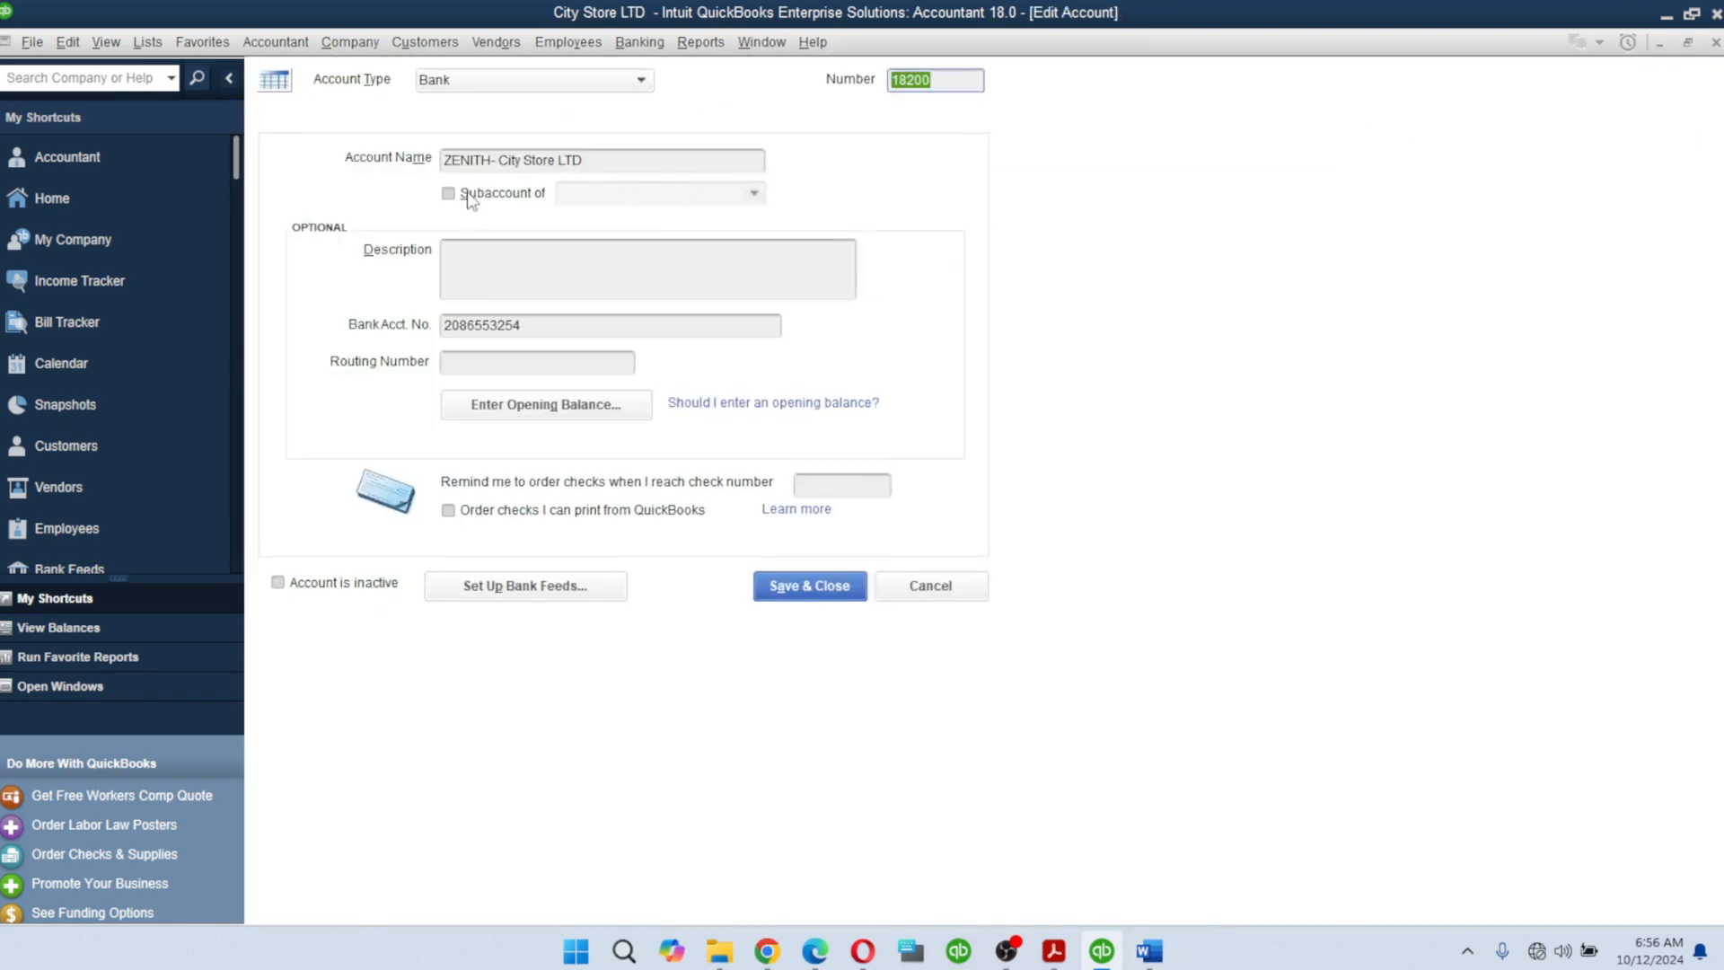
{"action": "left_click", "coordinate": [448, 194]}
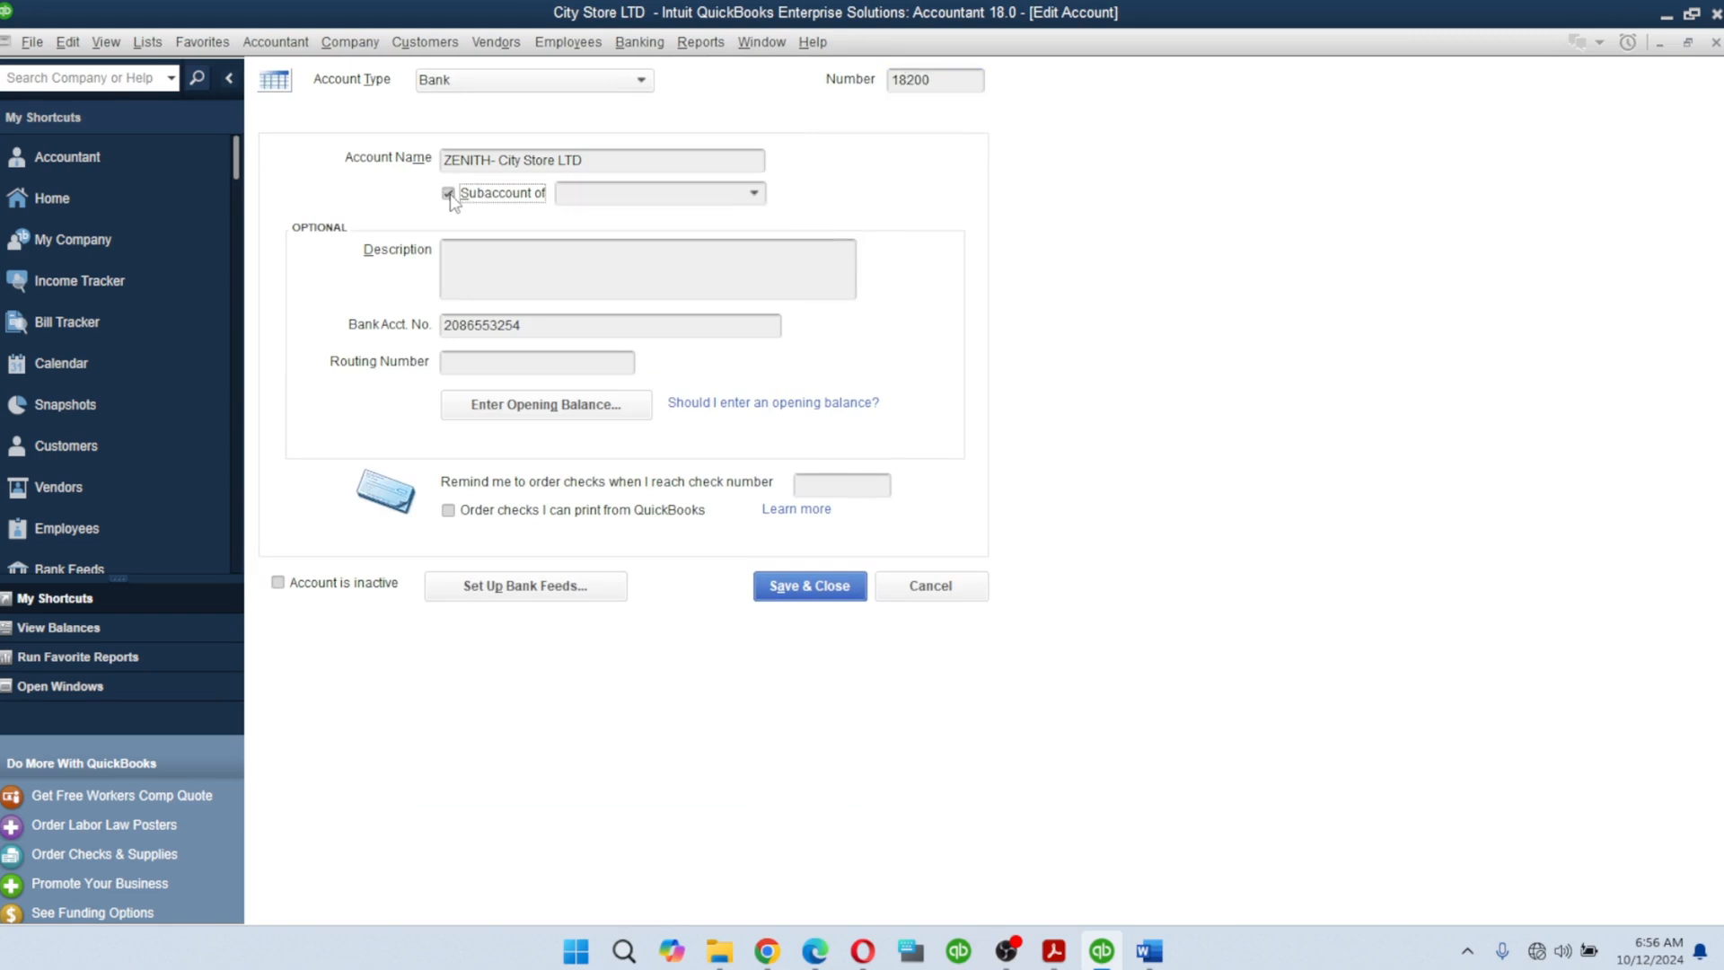
{"action": "left_click", "coordinate": [755, 193]}
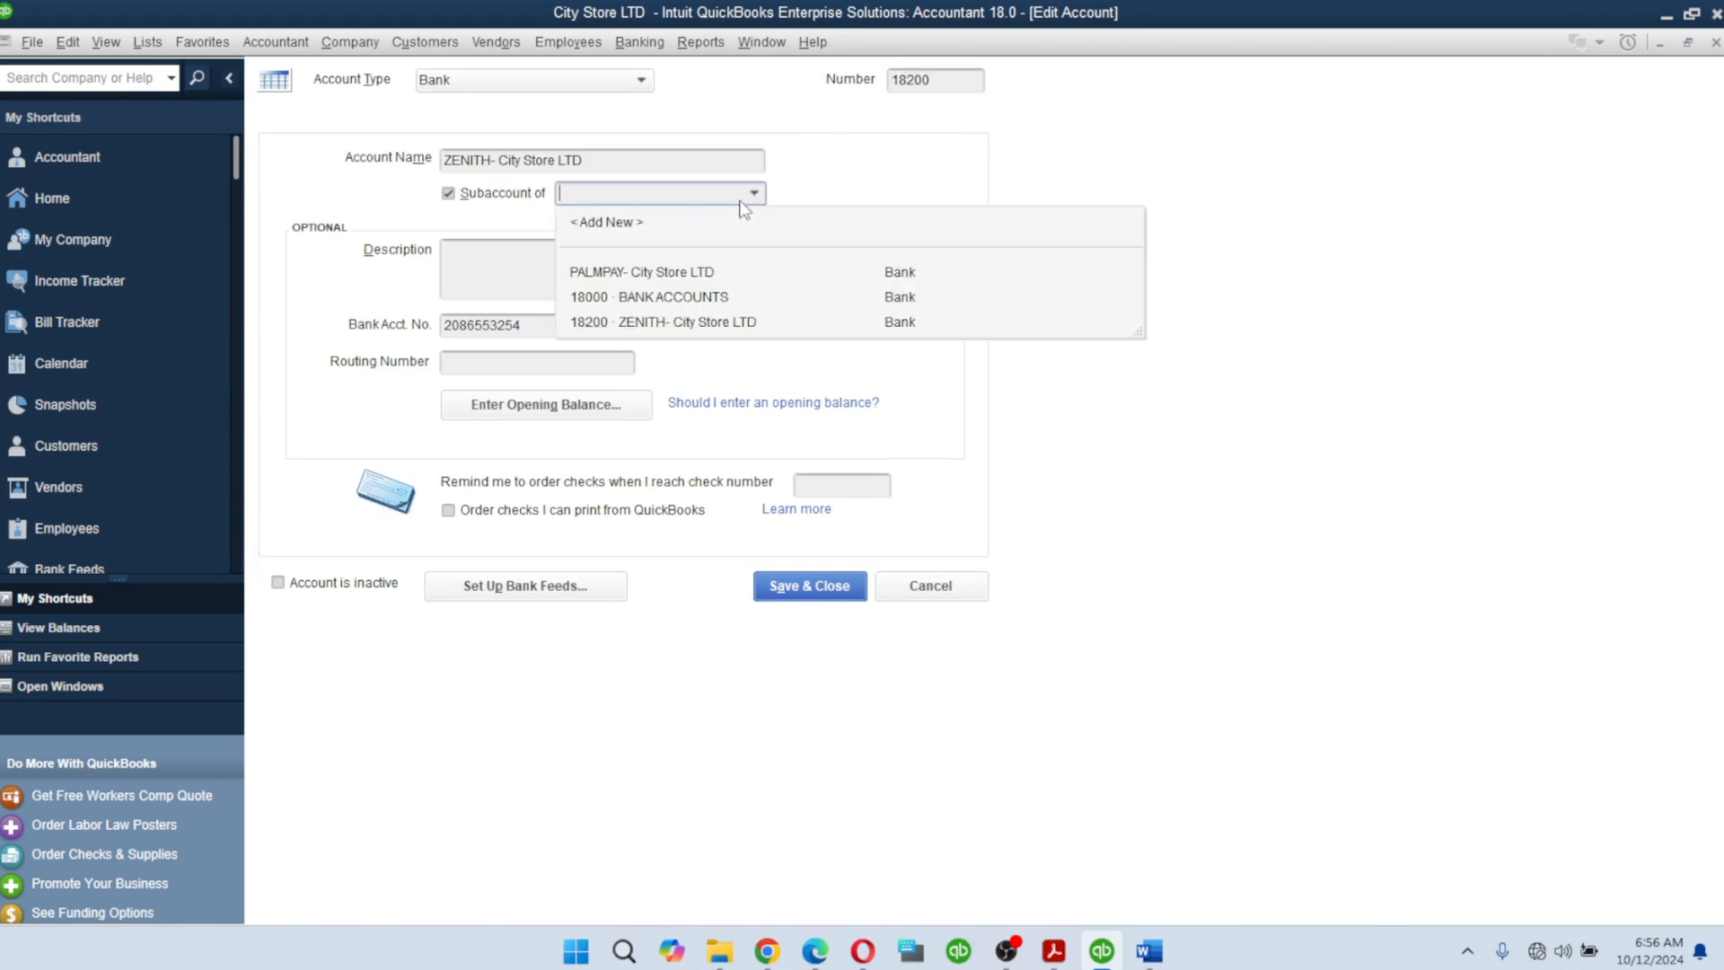
{"action": "left_click", "coordinate": [683, 298]}
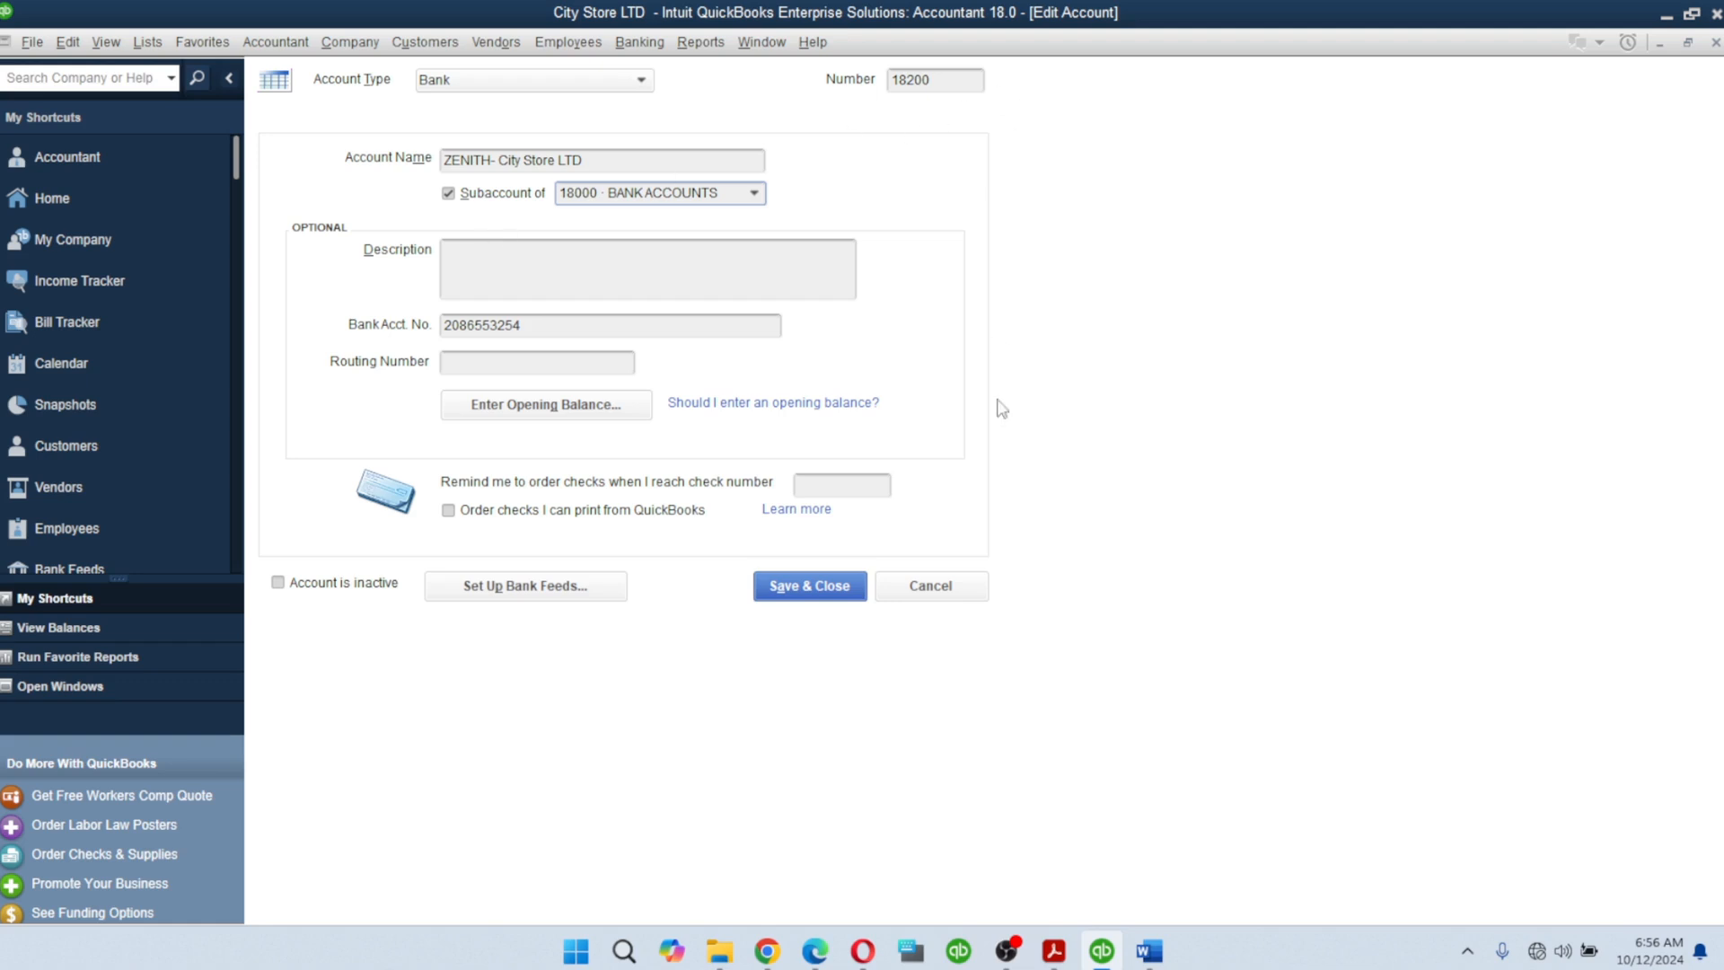
{"action": "left_click", "coordinate": [803, 585]}
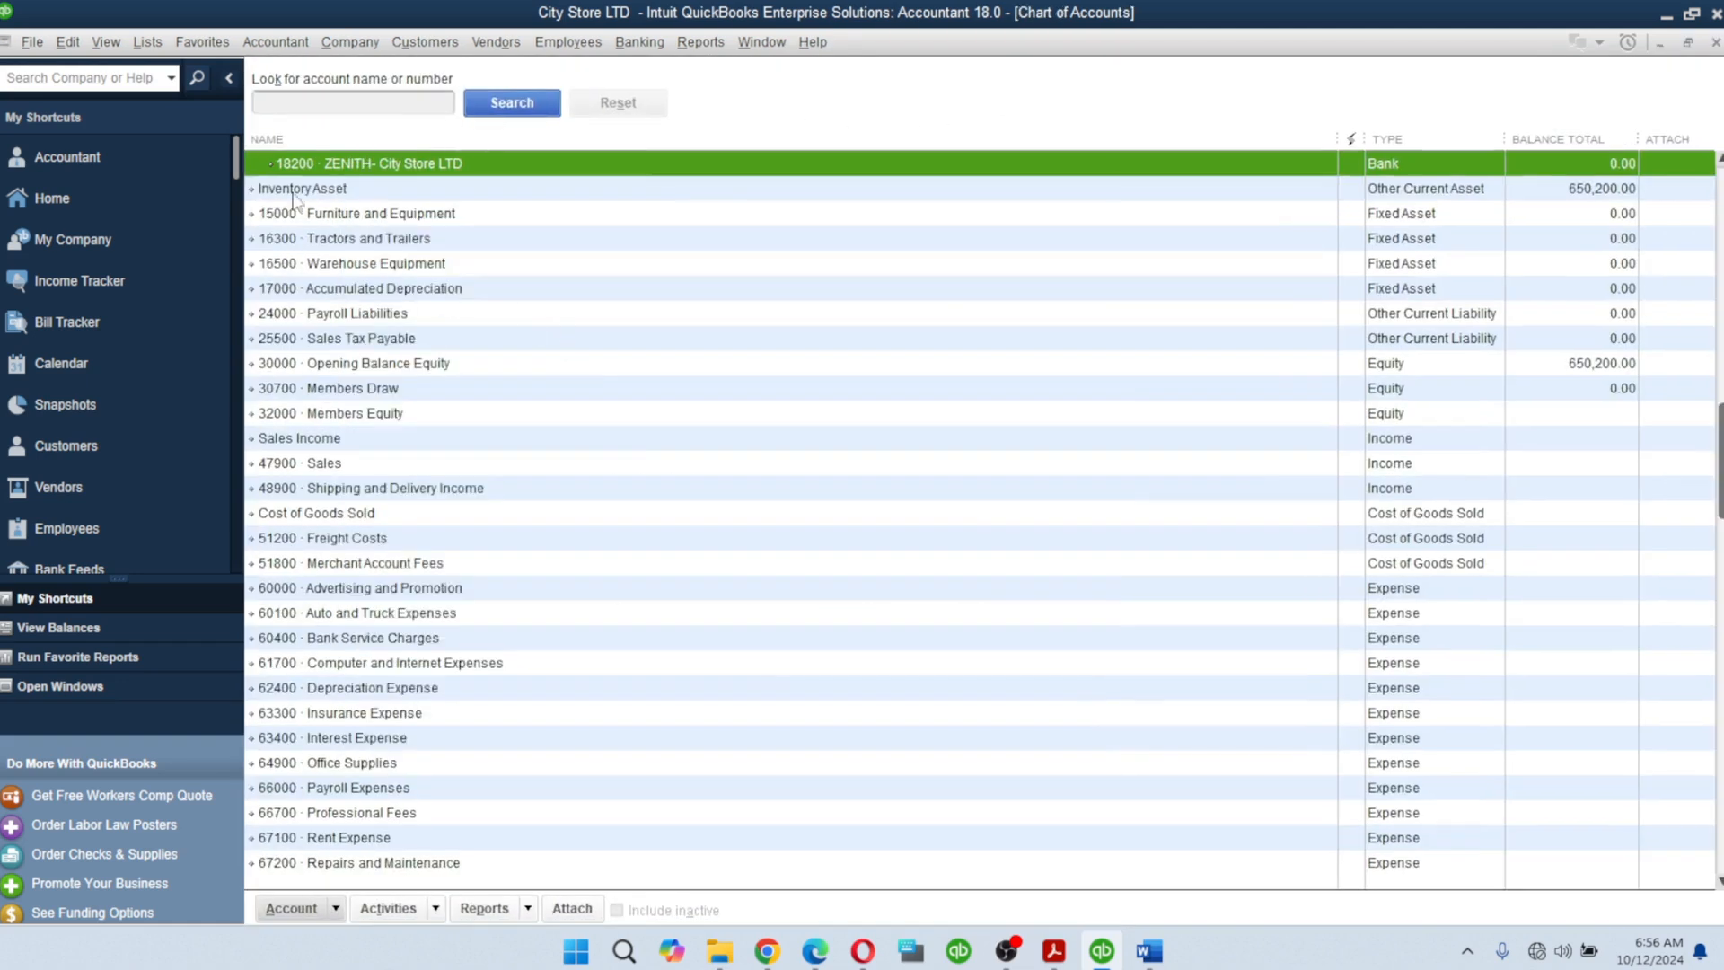
Step: Number the PALMPAY- City Store LTD account 18100, make it a subaccount of 18000 BANK ACCOUNTS, and save it
{"action": "scroll", "coordinate": [431, 244], "scroll_direction": "up", "scroll_amount": 1}
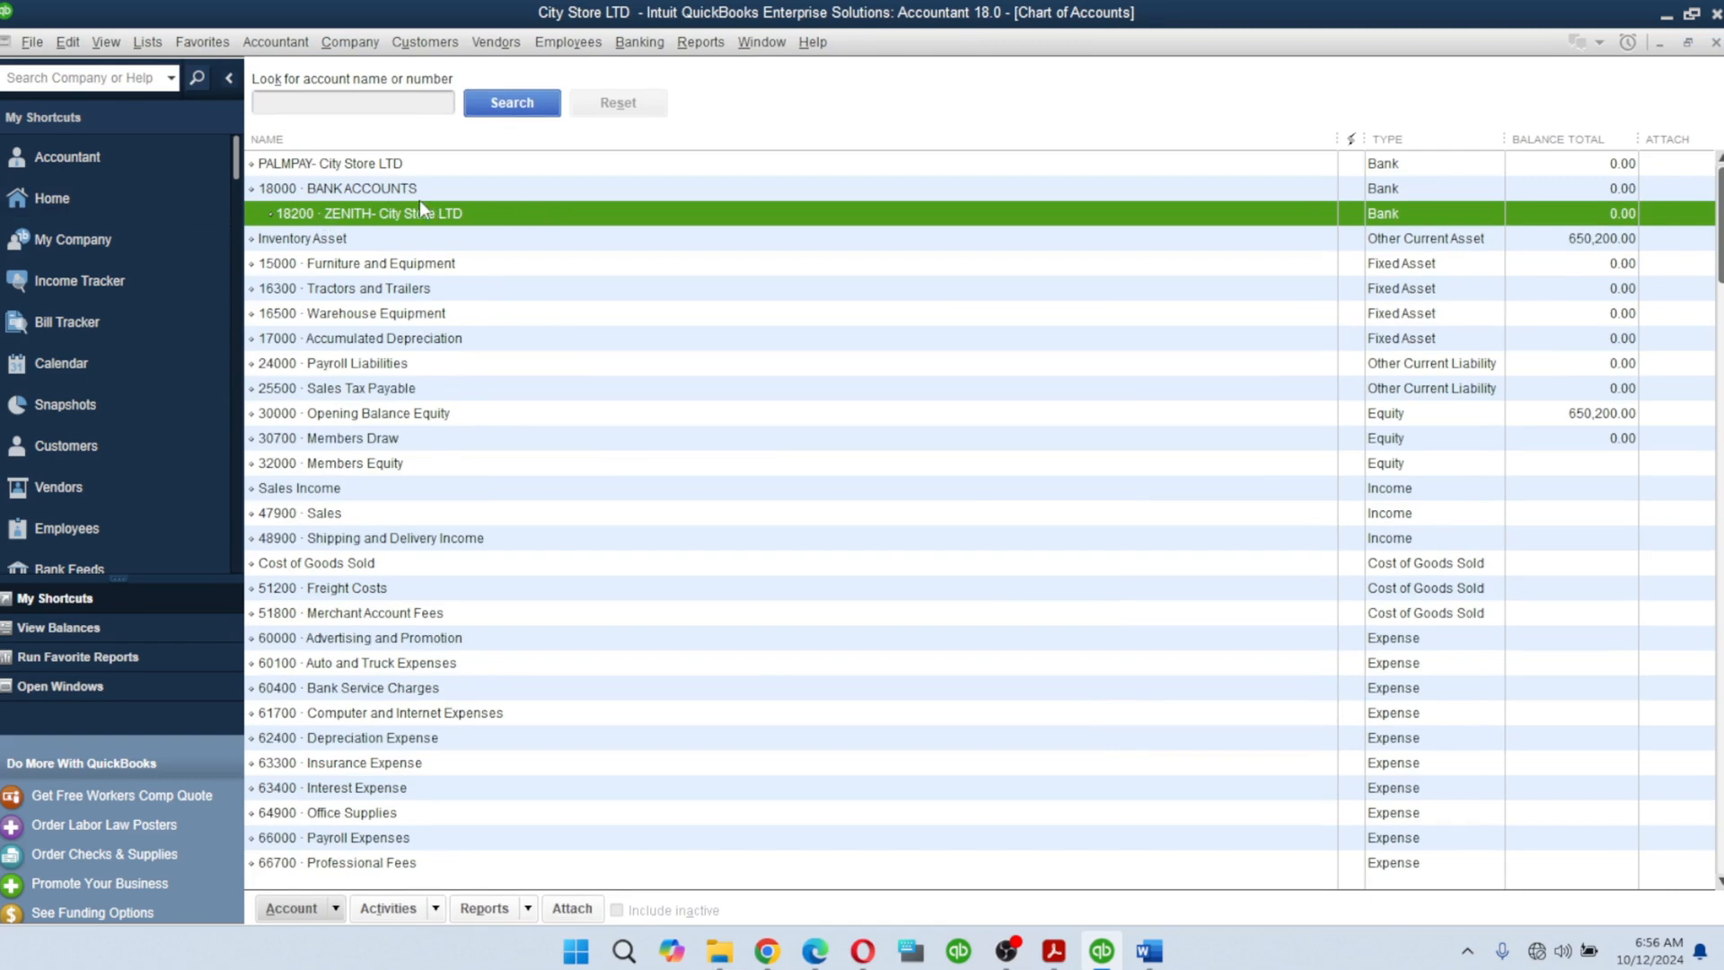
{"action": "right_click", "coordinate": [279, 167]}
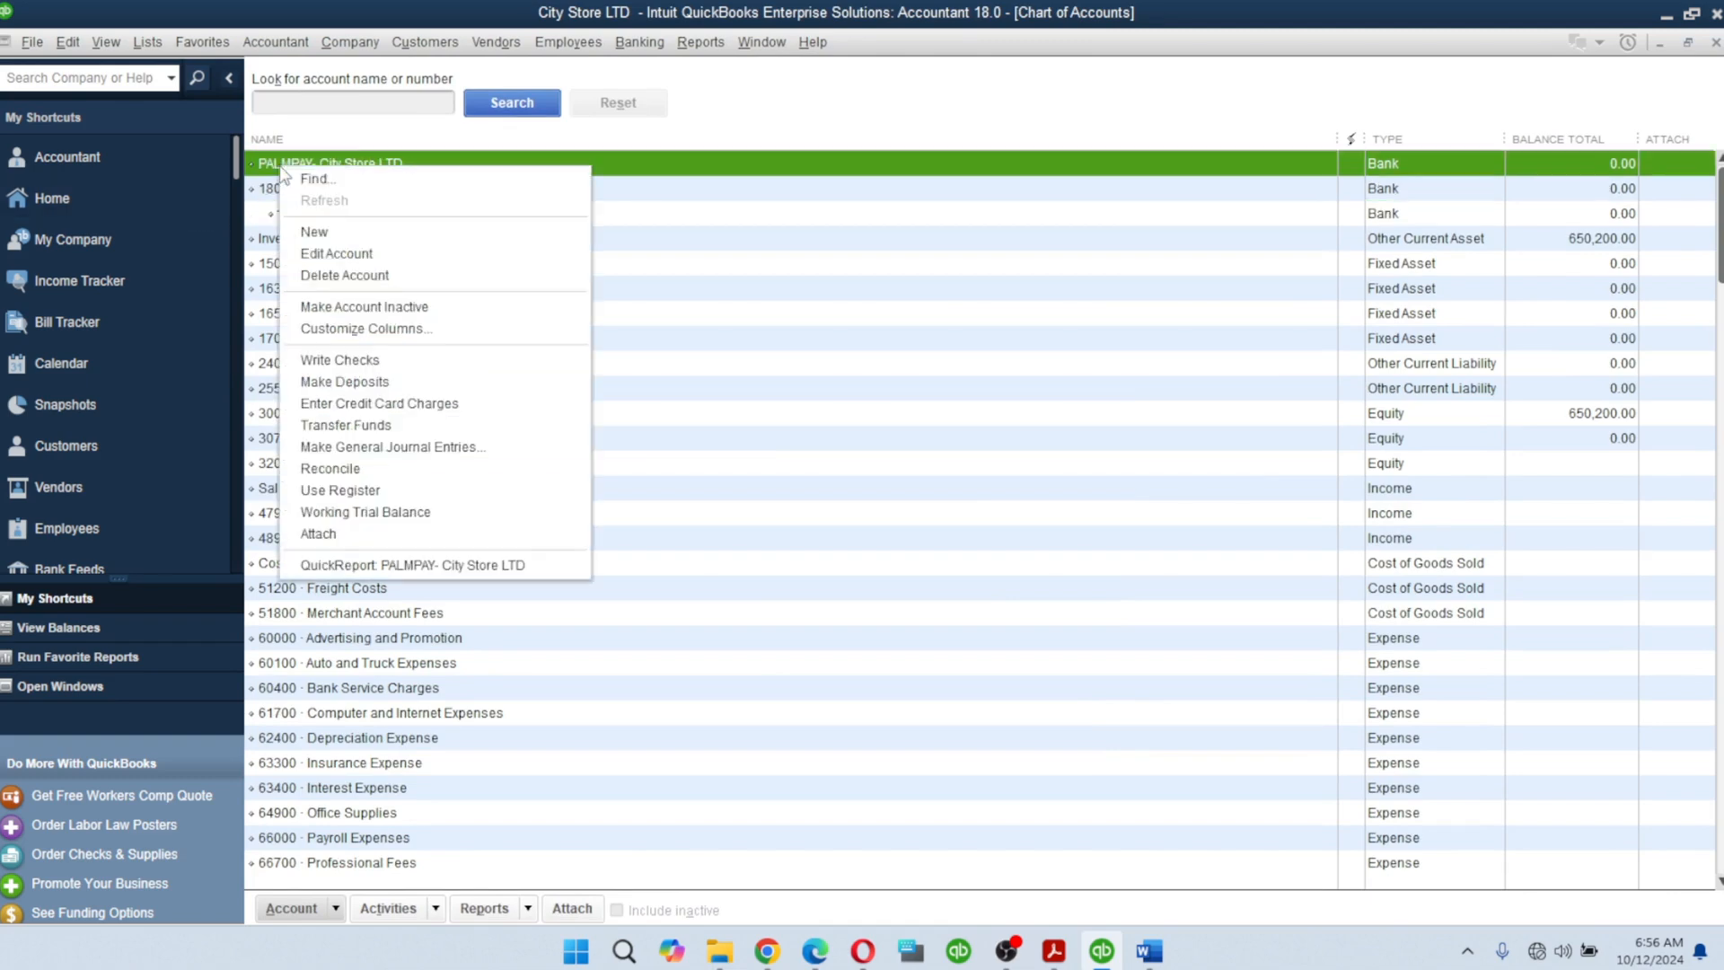
{"action": "left_click", "coordinate": [332, 254]}
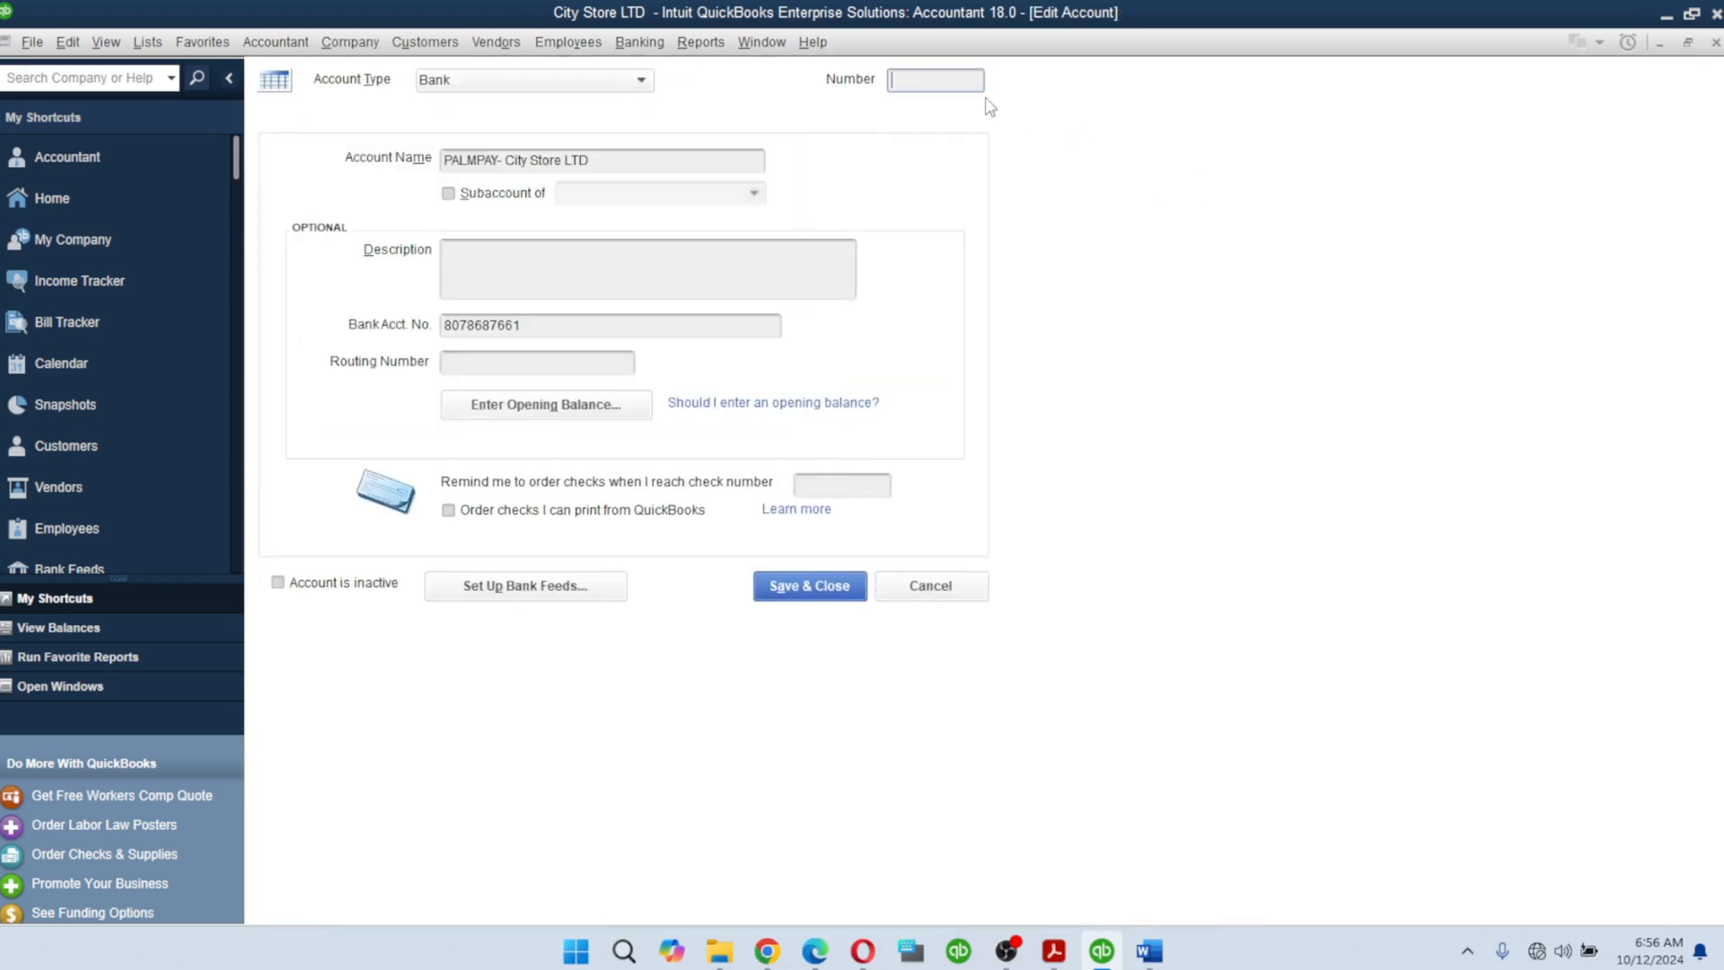
{"action": "type", "text": "18100"}
{"action": "left_click", "coordinate": [449, 194]}
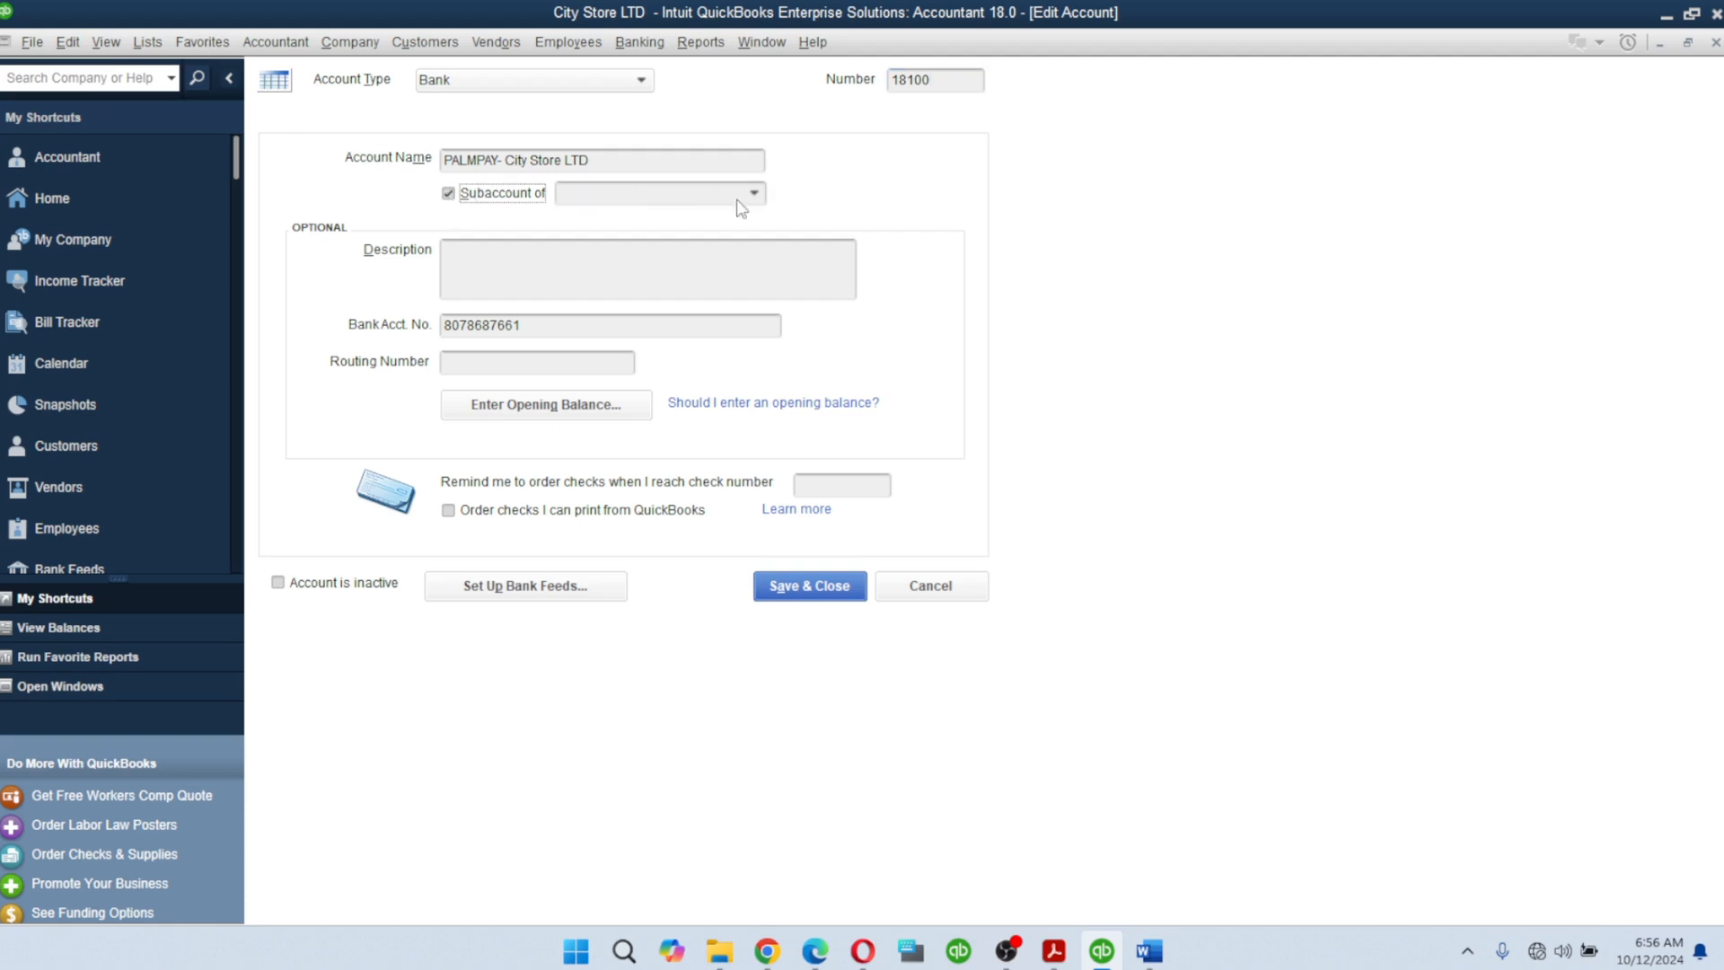
{"action": "left_click", "coordinate": [752, 193]}
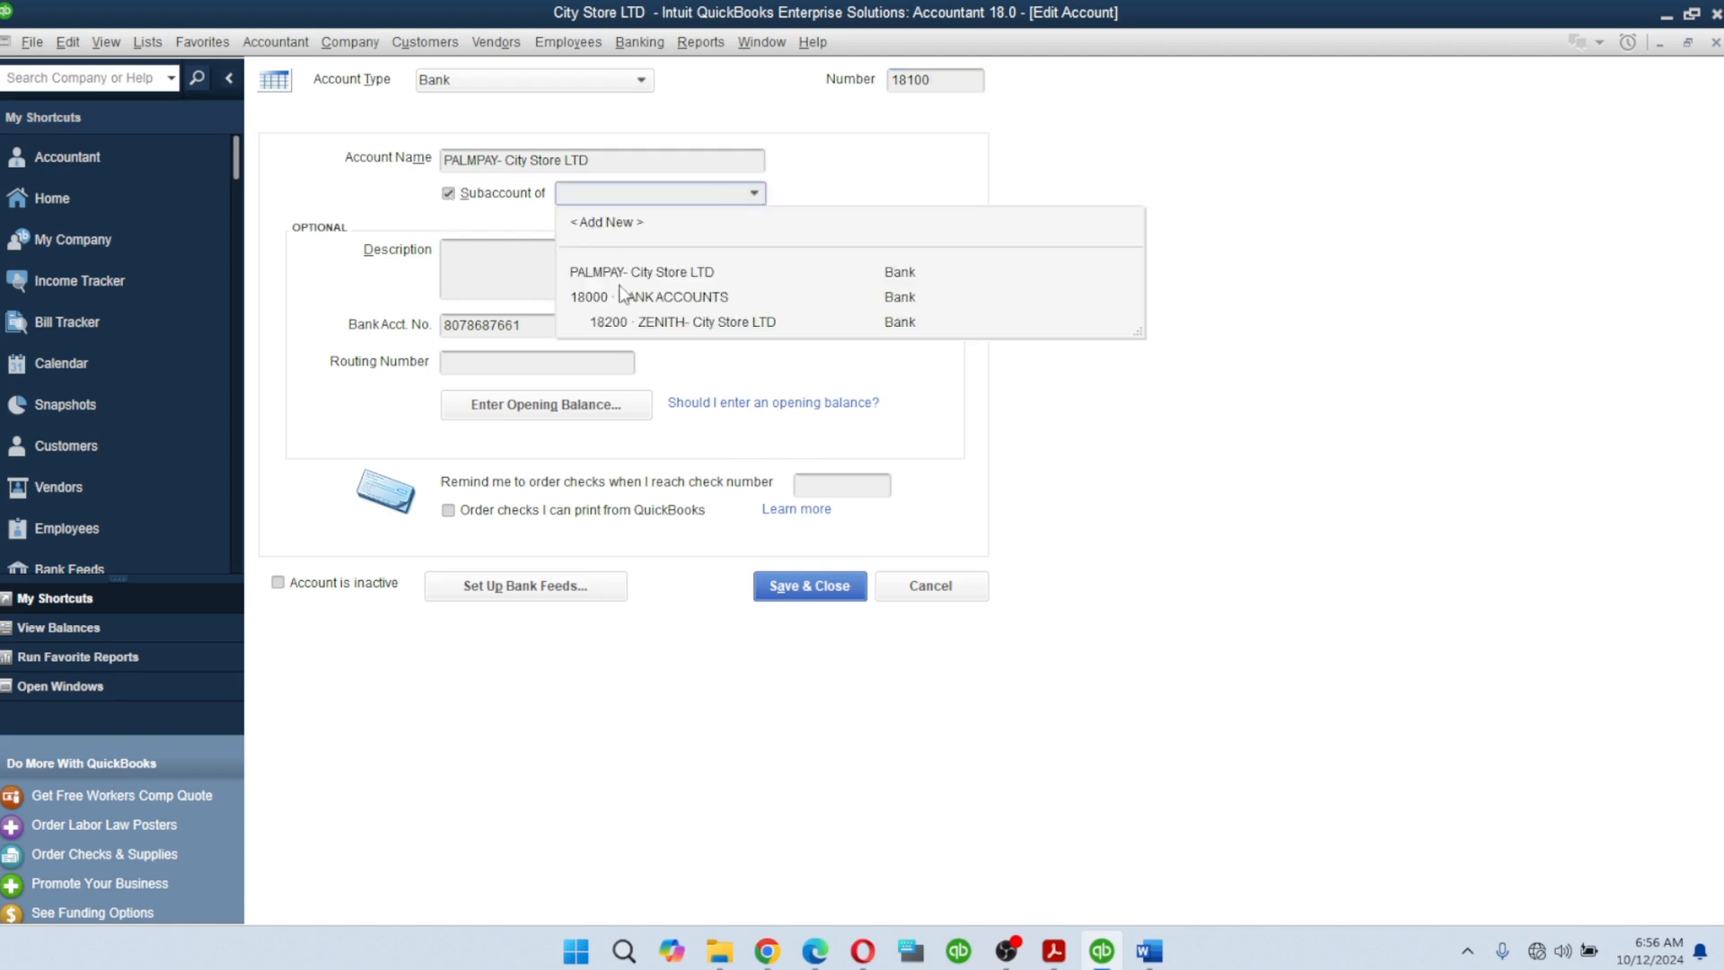
{"action": "left_click", "coordinate": [622, 297]}
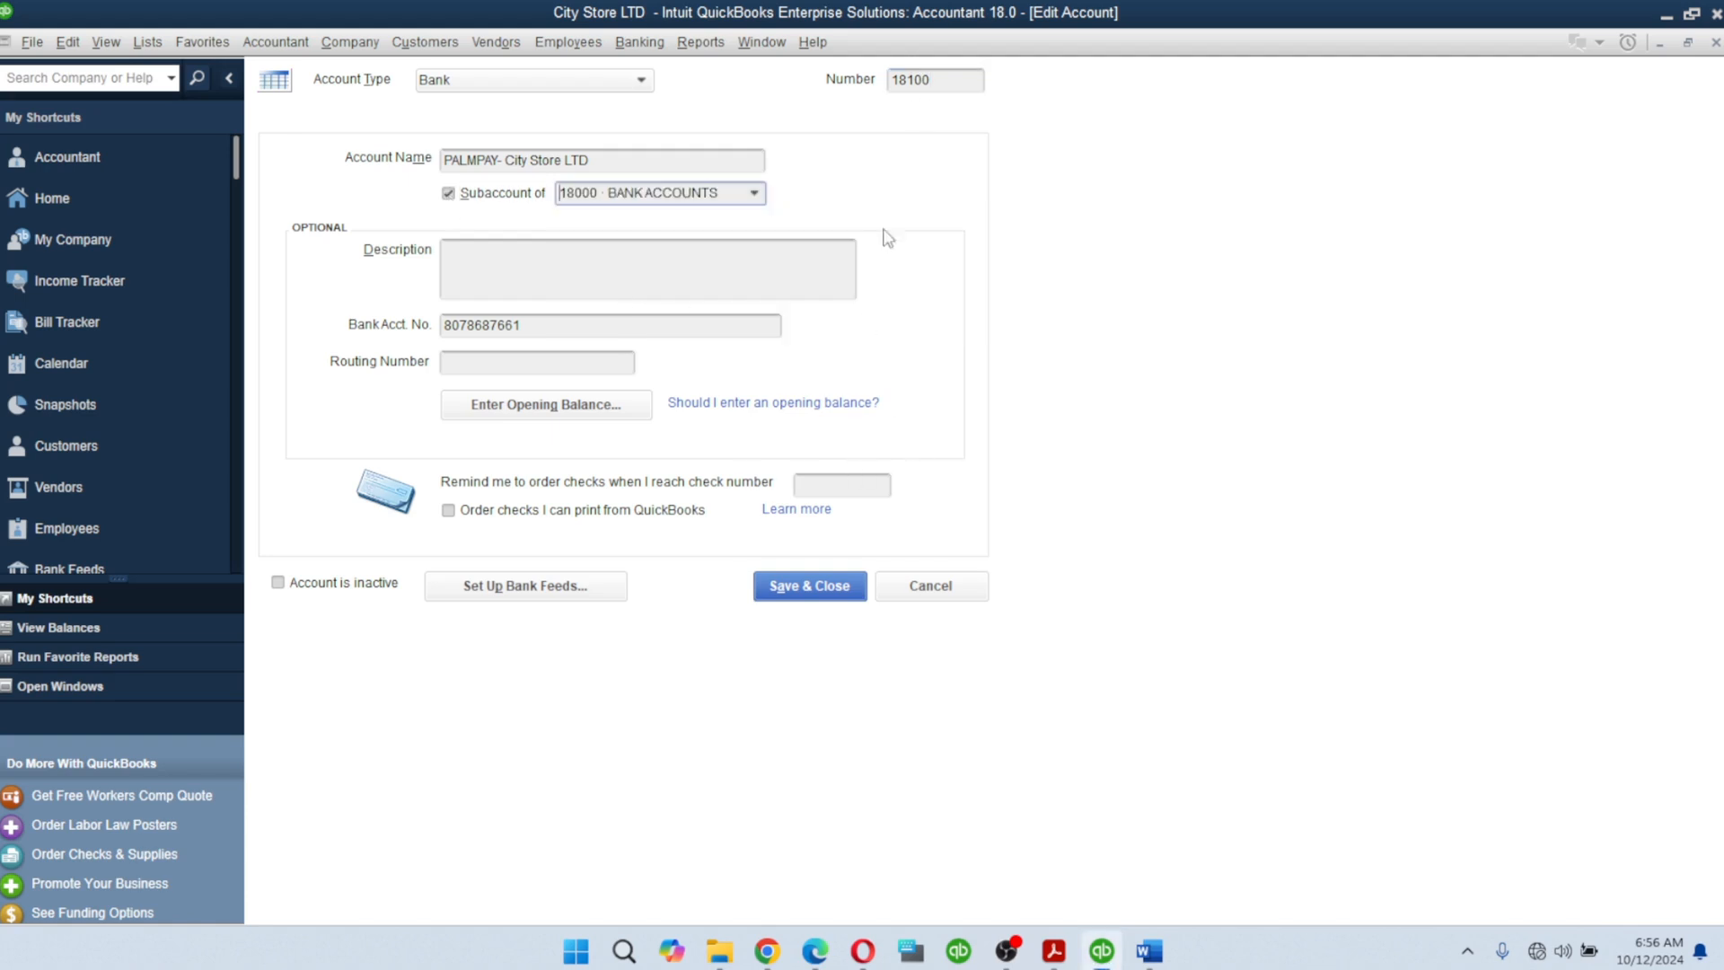
{"action": "left_click", "coordinate": [805, 591]}
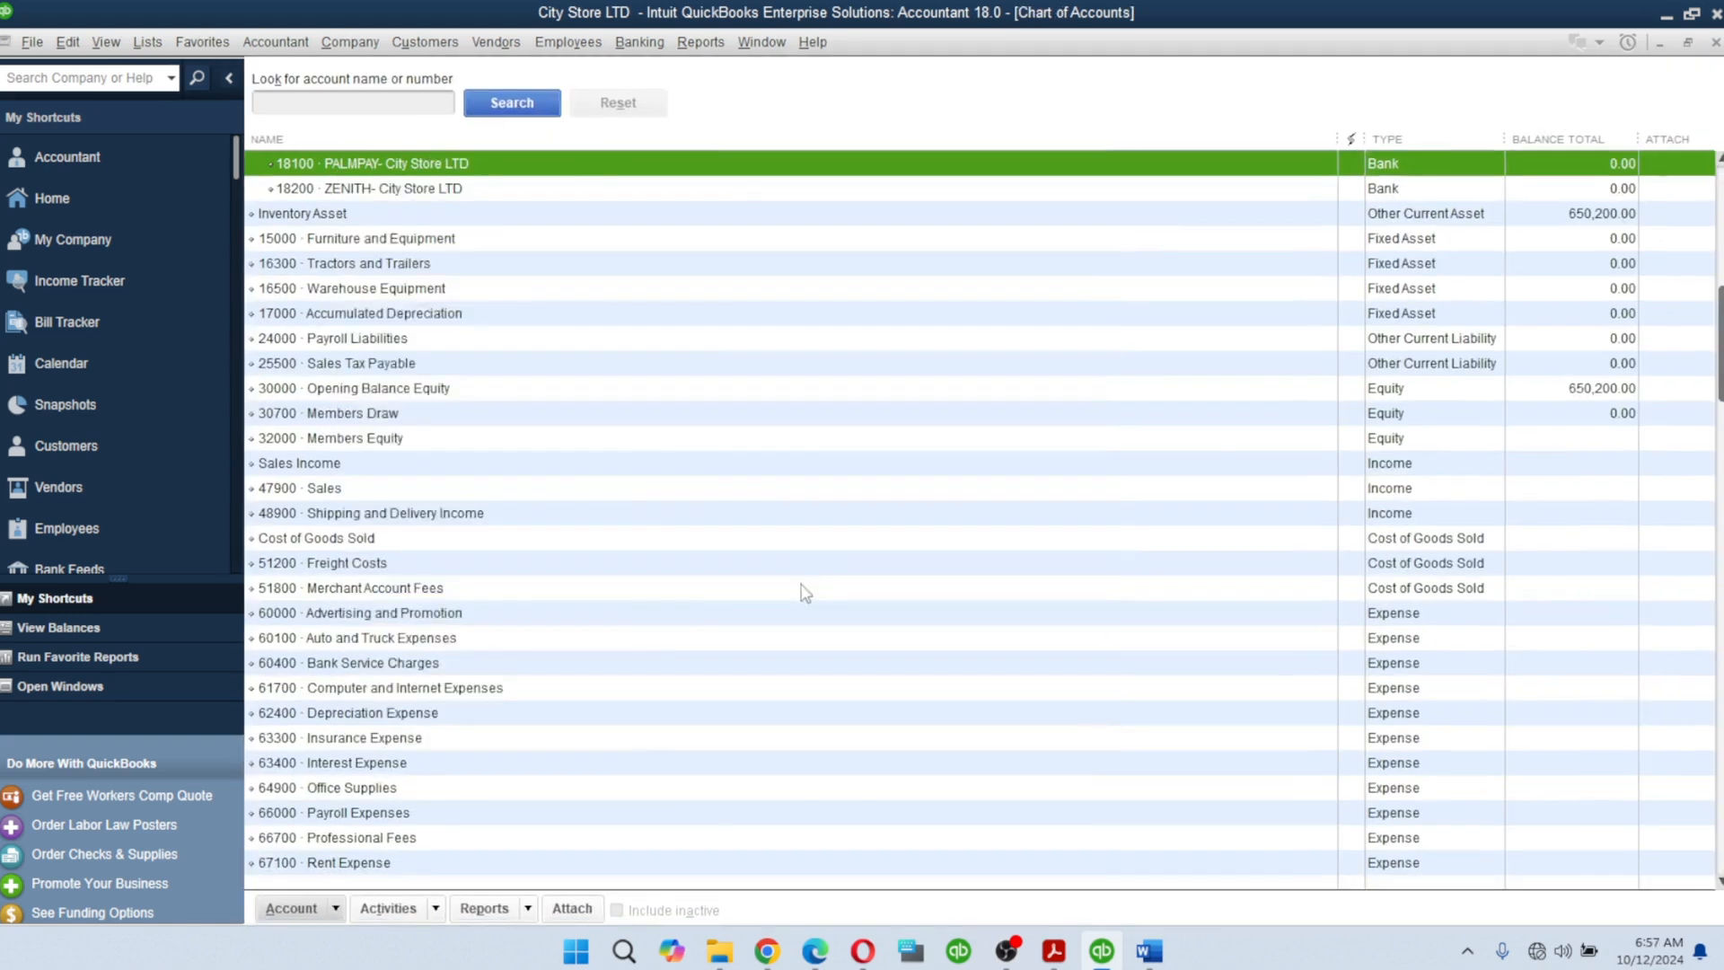
{"action": "scroll", "coordinate": [332, 288], "scroll_direction": "up", "scroll_amount": 1}
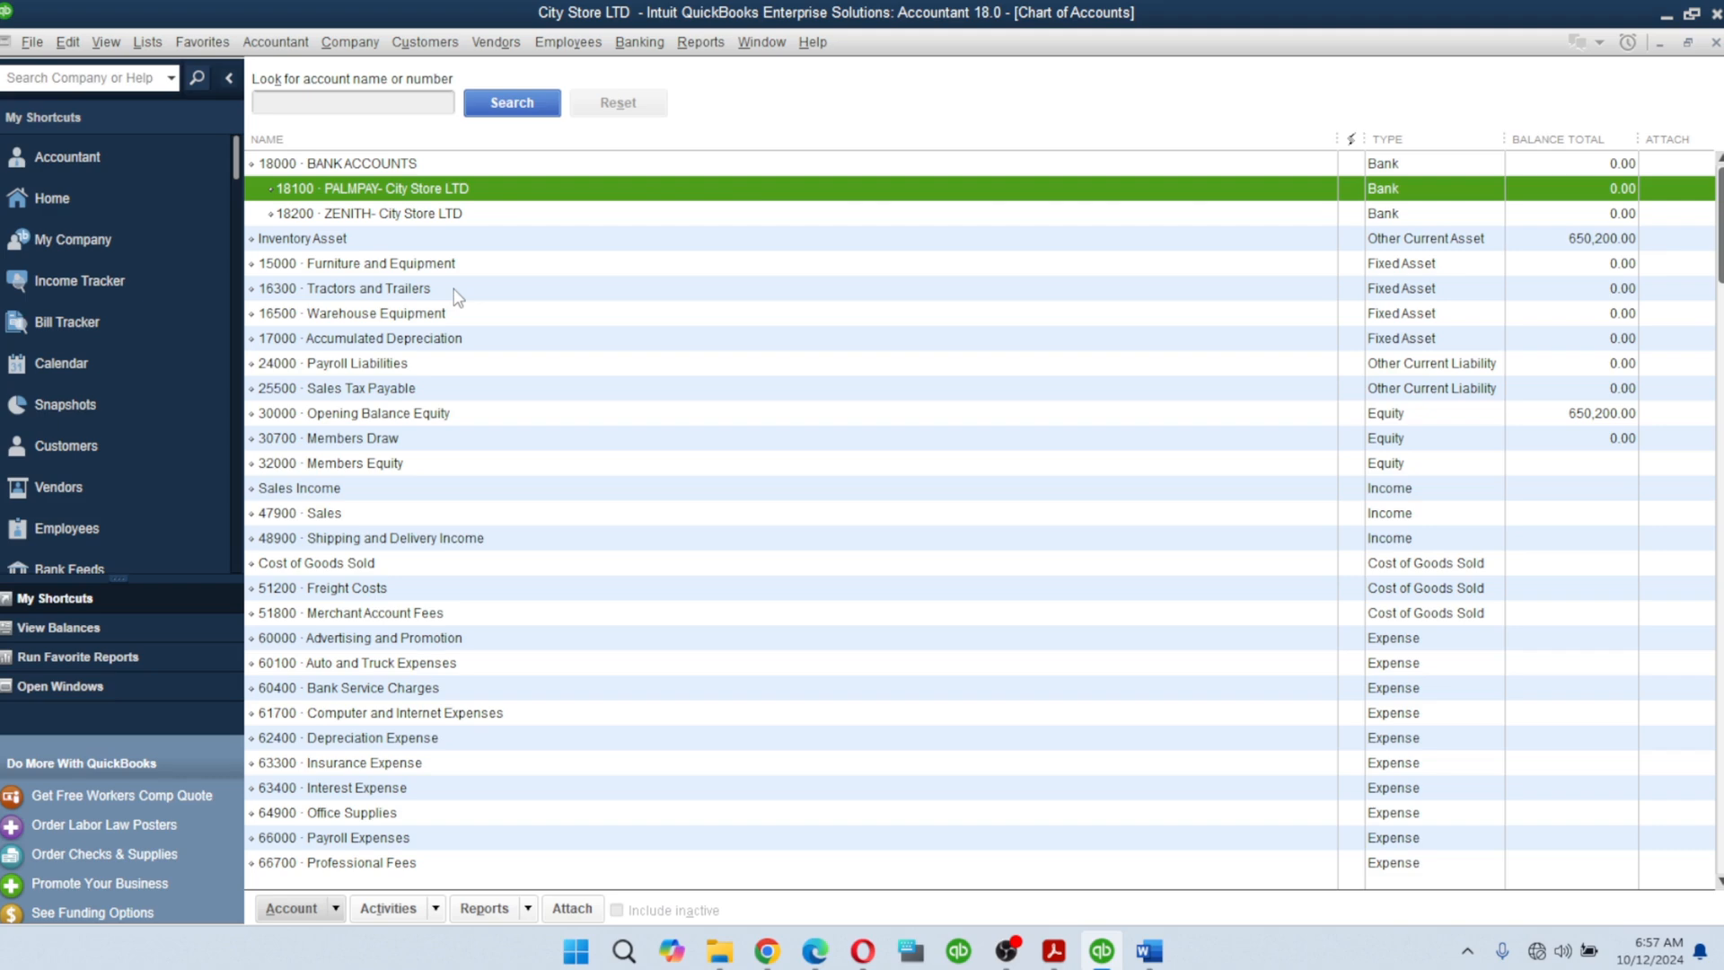
Step: Review the account types and balances in the chart of accounts, including the liability accounts and Inventory Asset
{"action": "scroll", "coordinate": [427, 280], "scroll_direction": "down", "scroll_amount": 2}
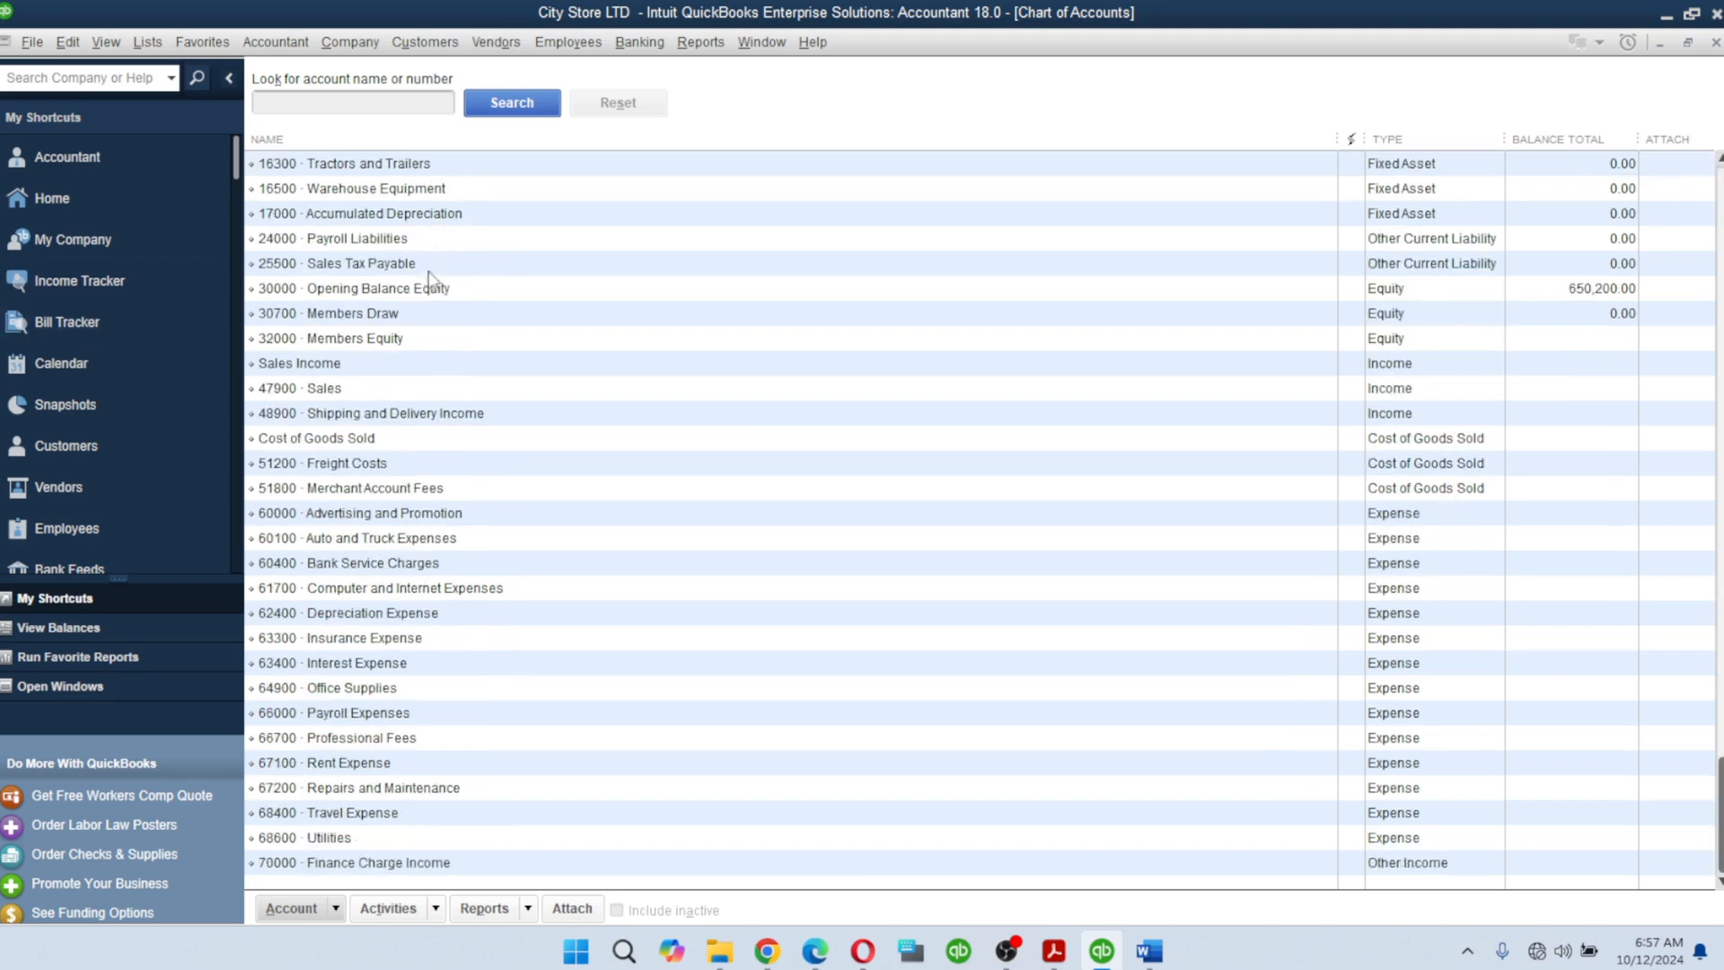
{"action": "scroll", "coordinate": [692, 366], "scroll_direction": "up", "scroll_amount": 2}
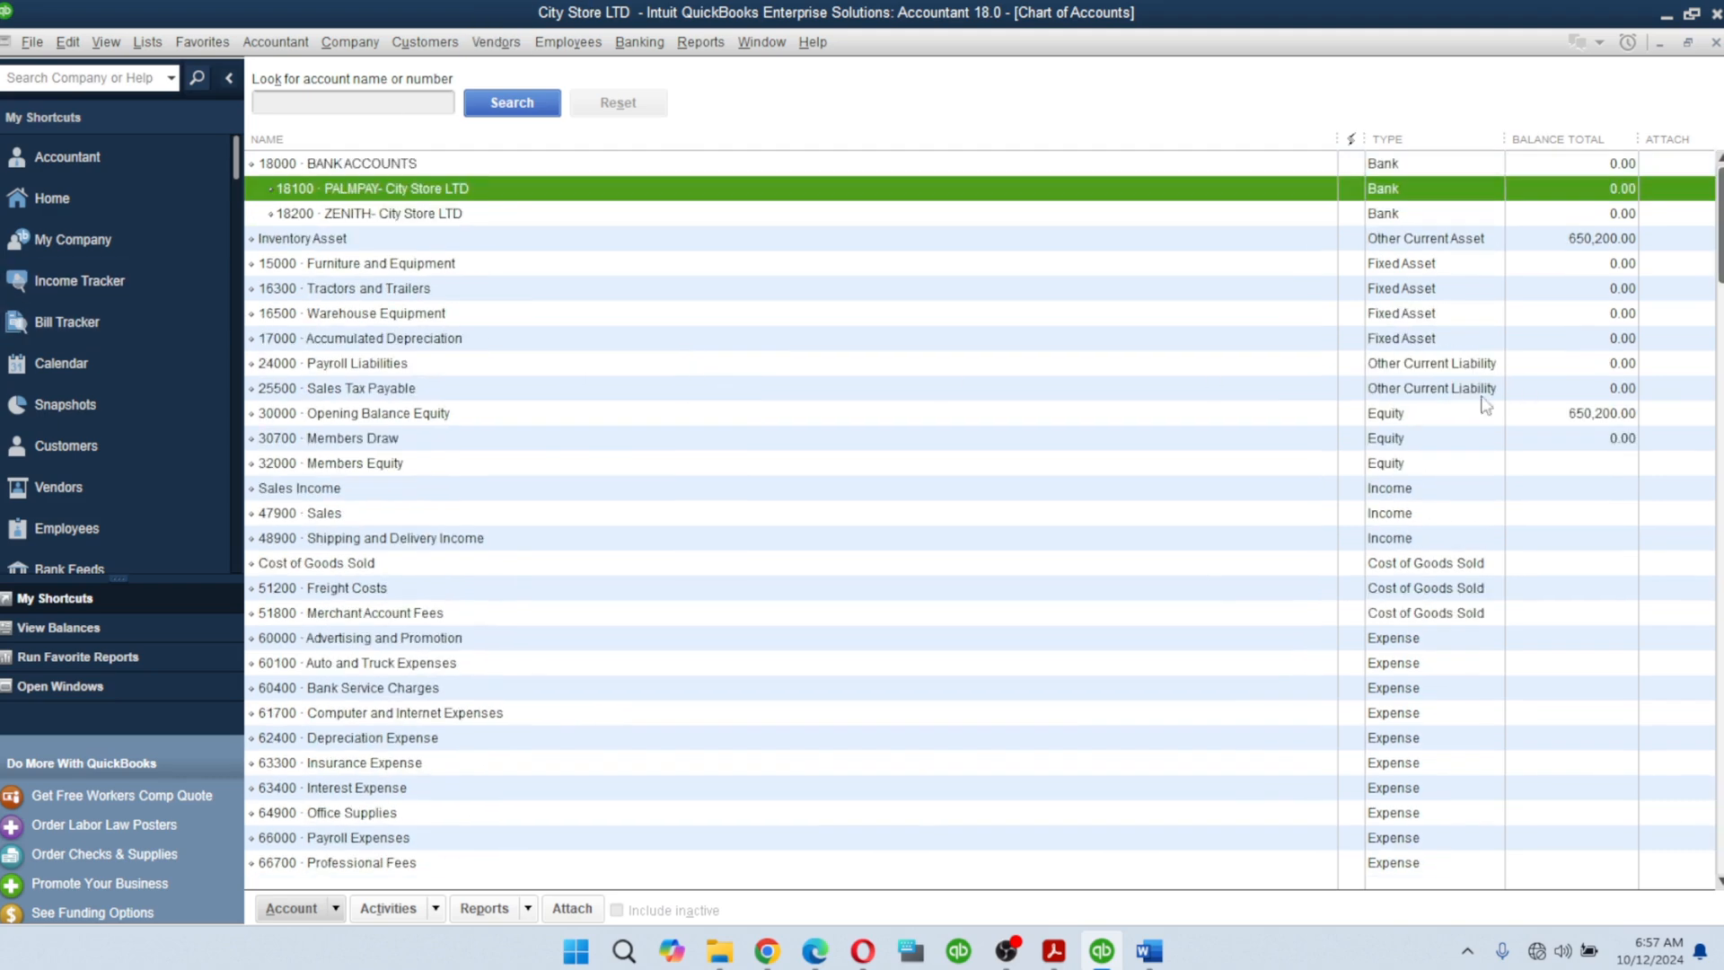
{"action": "left_click", "coordinate": [1486, 408]}
{"action": "left_click", "coordinate": [1448, 242]}
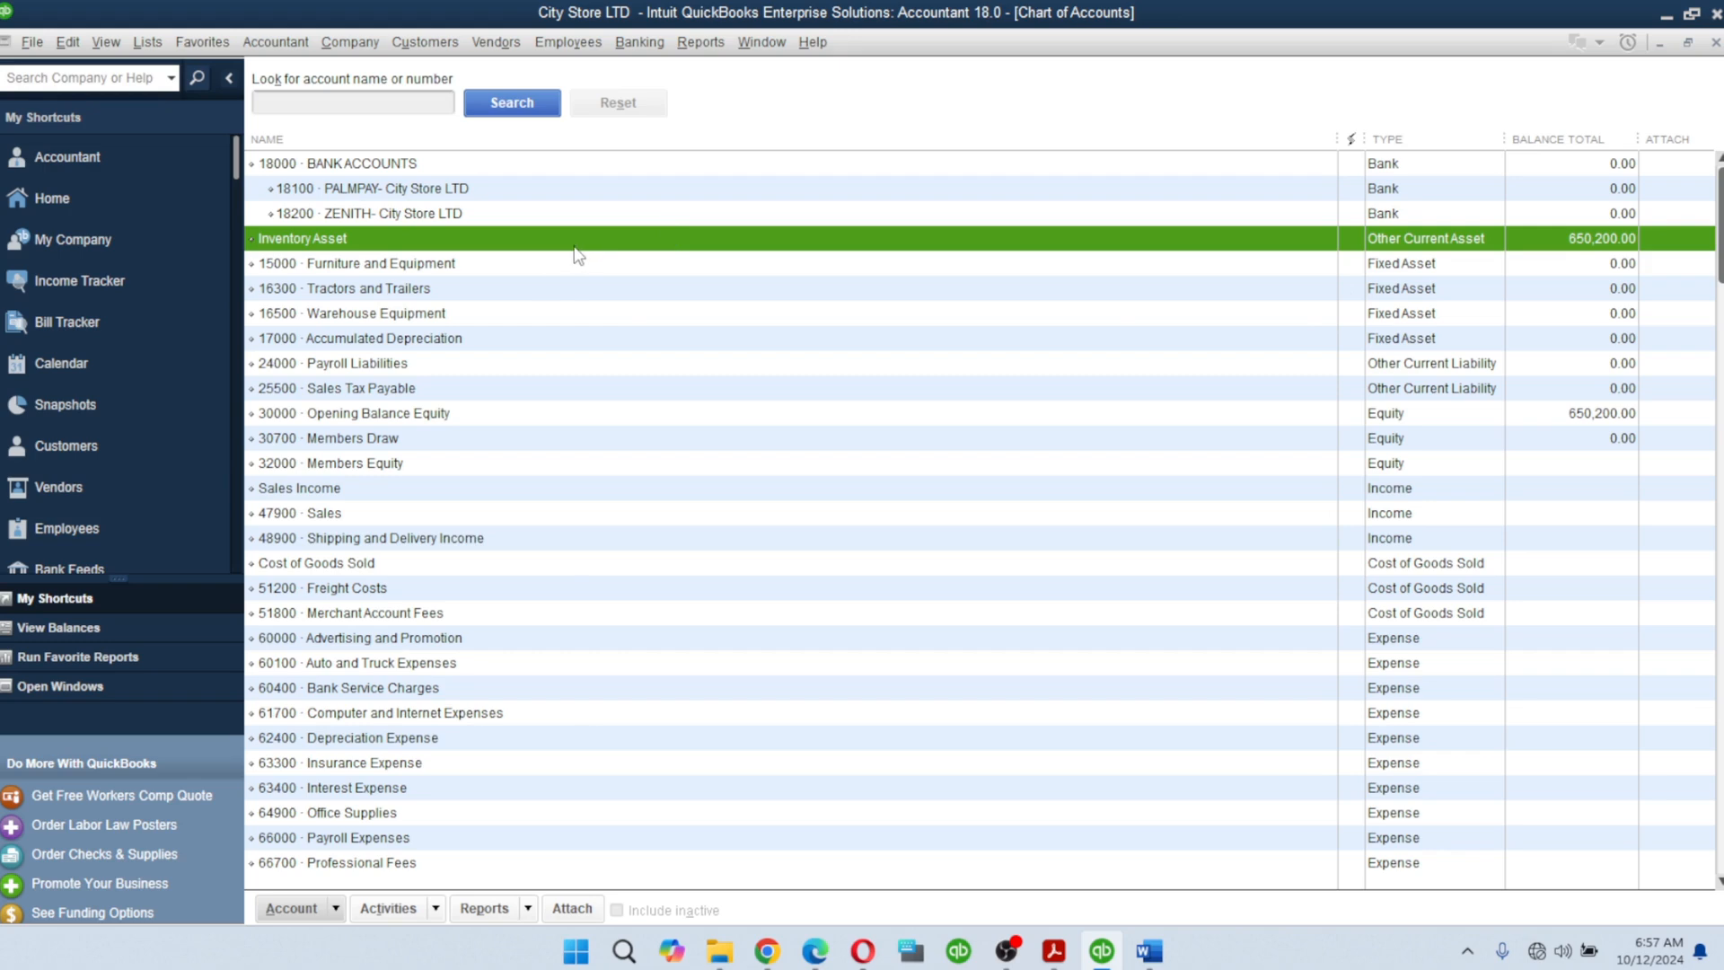
Step: Start deleting the Merchant Account Fees account and cancel at the confirmation
{"action": "scroll", "coordinate": [449, 536], "scroll_direction": "down", "scroll_amount": 2}
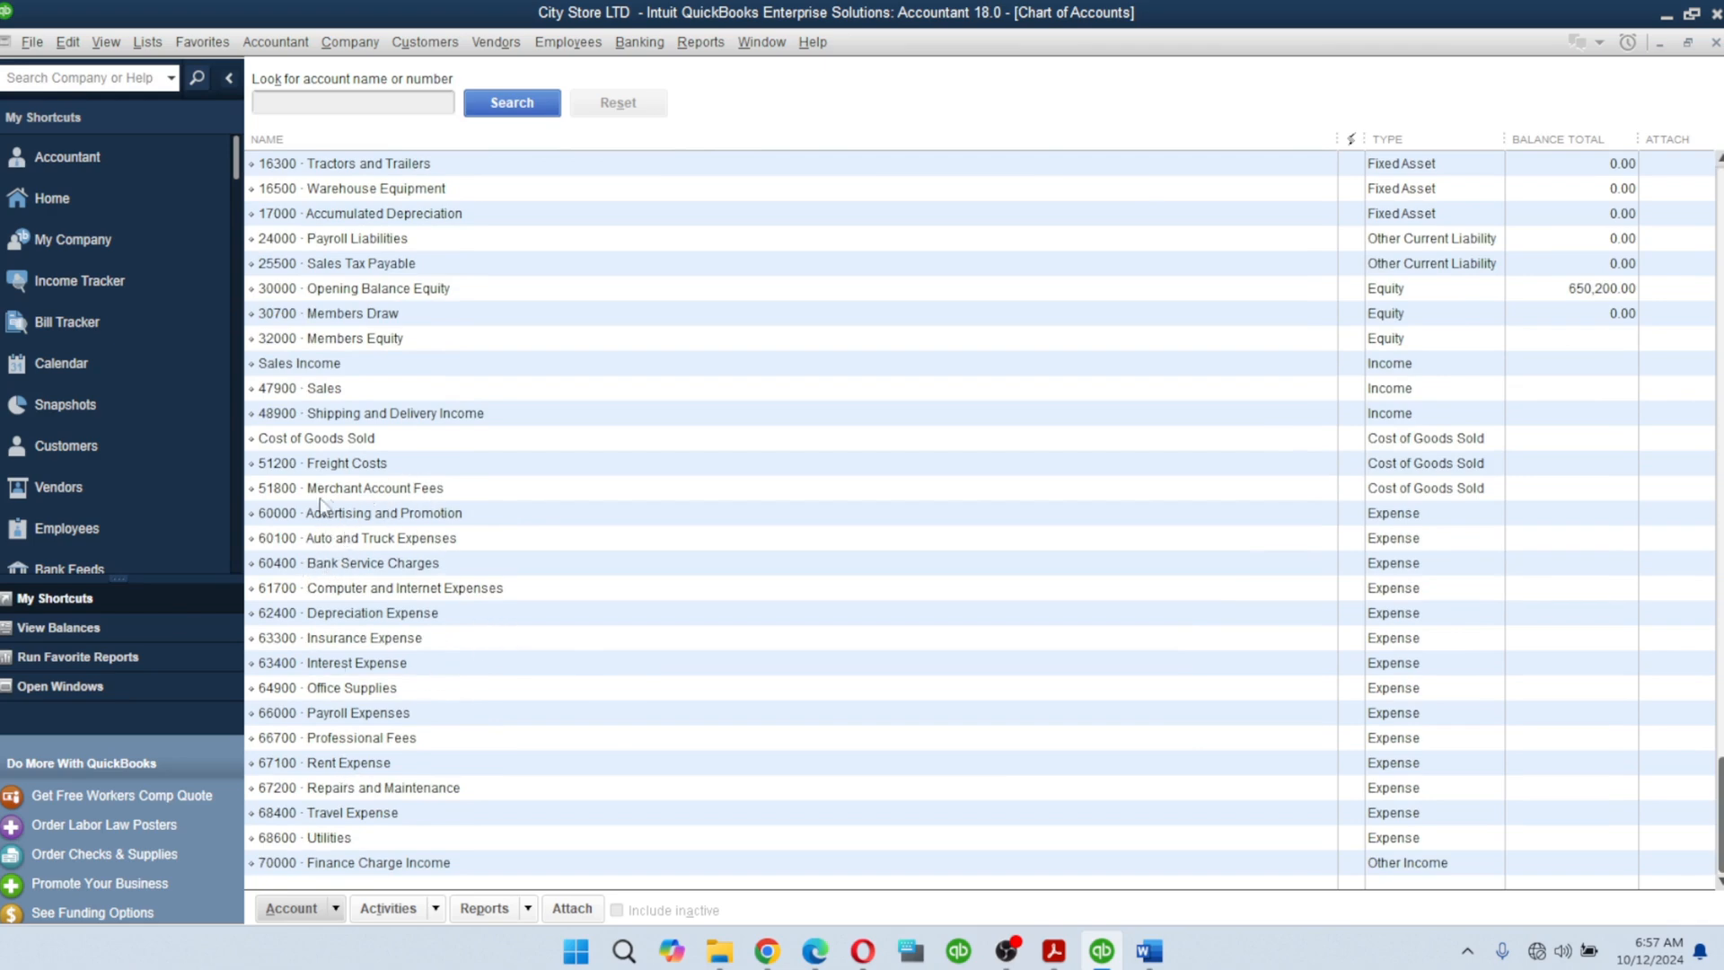
{"action": "right_click", "coordinate": [375, 490]}
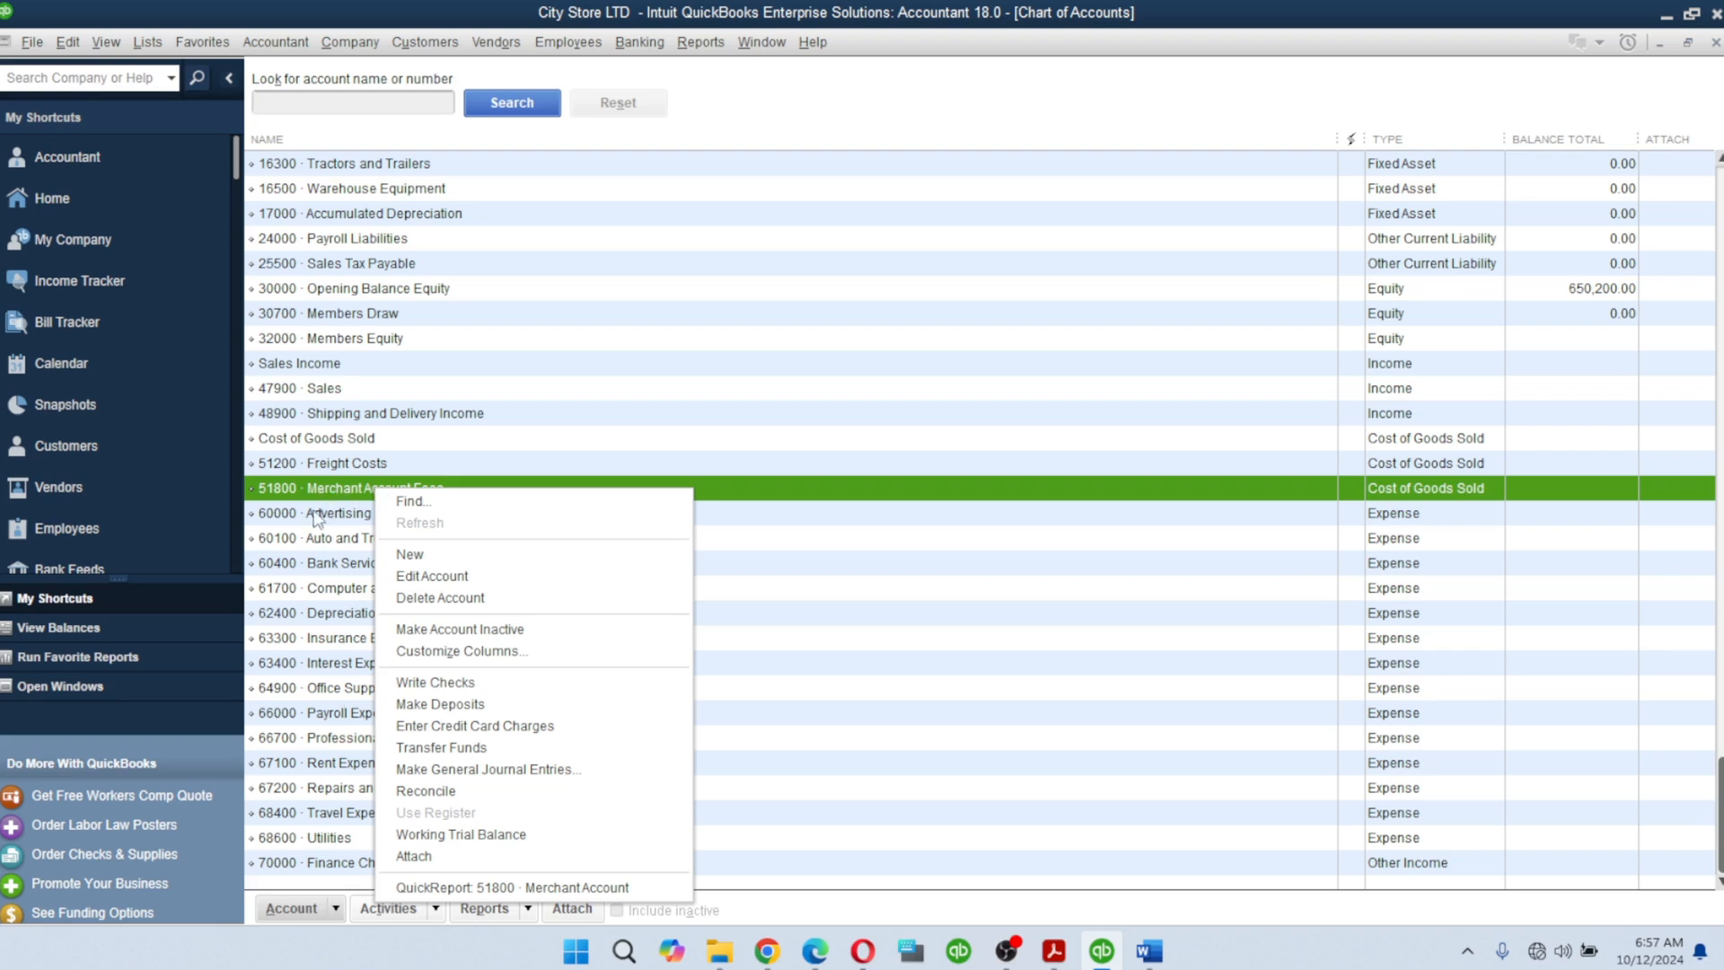
{"action": "left_click", "coordinate": [316, 909]}
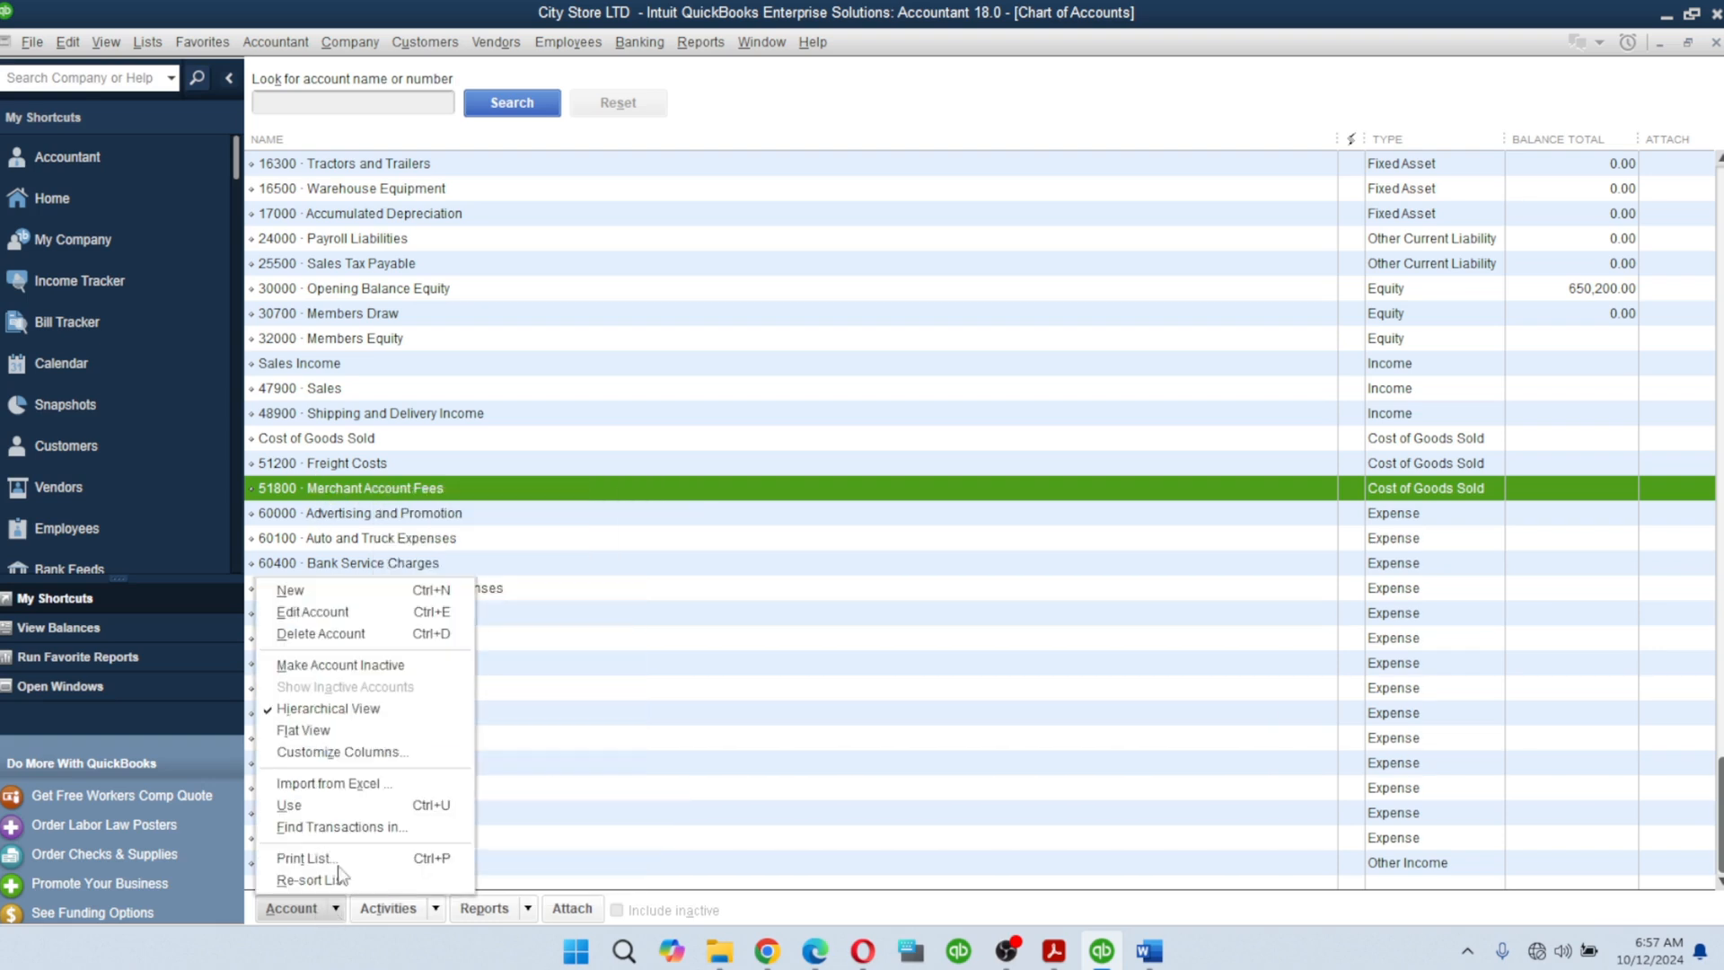
{"action": "right_click", "coordinate": [440, 485]}
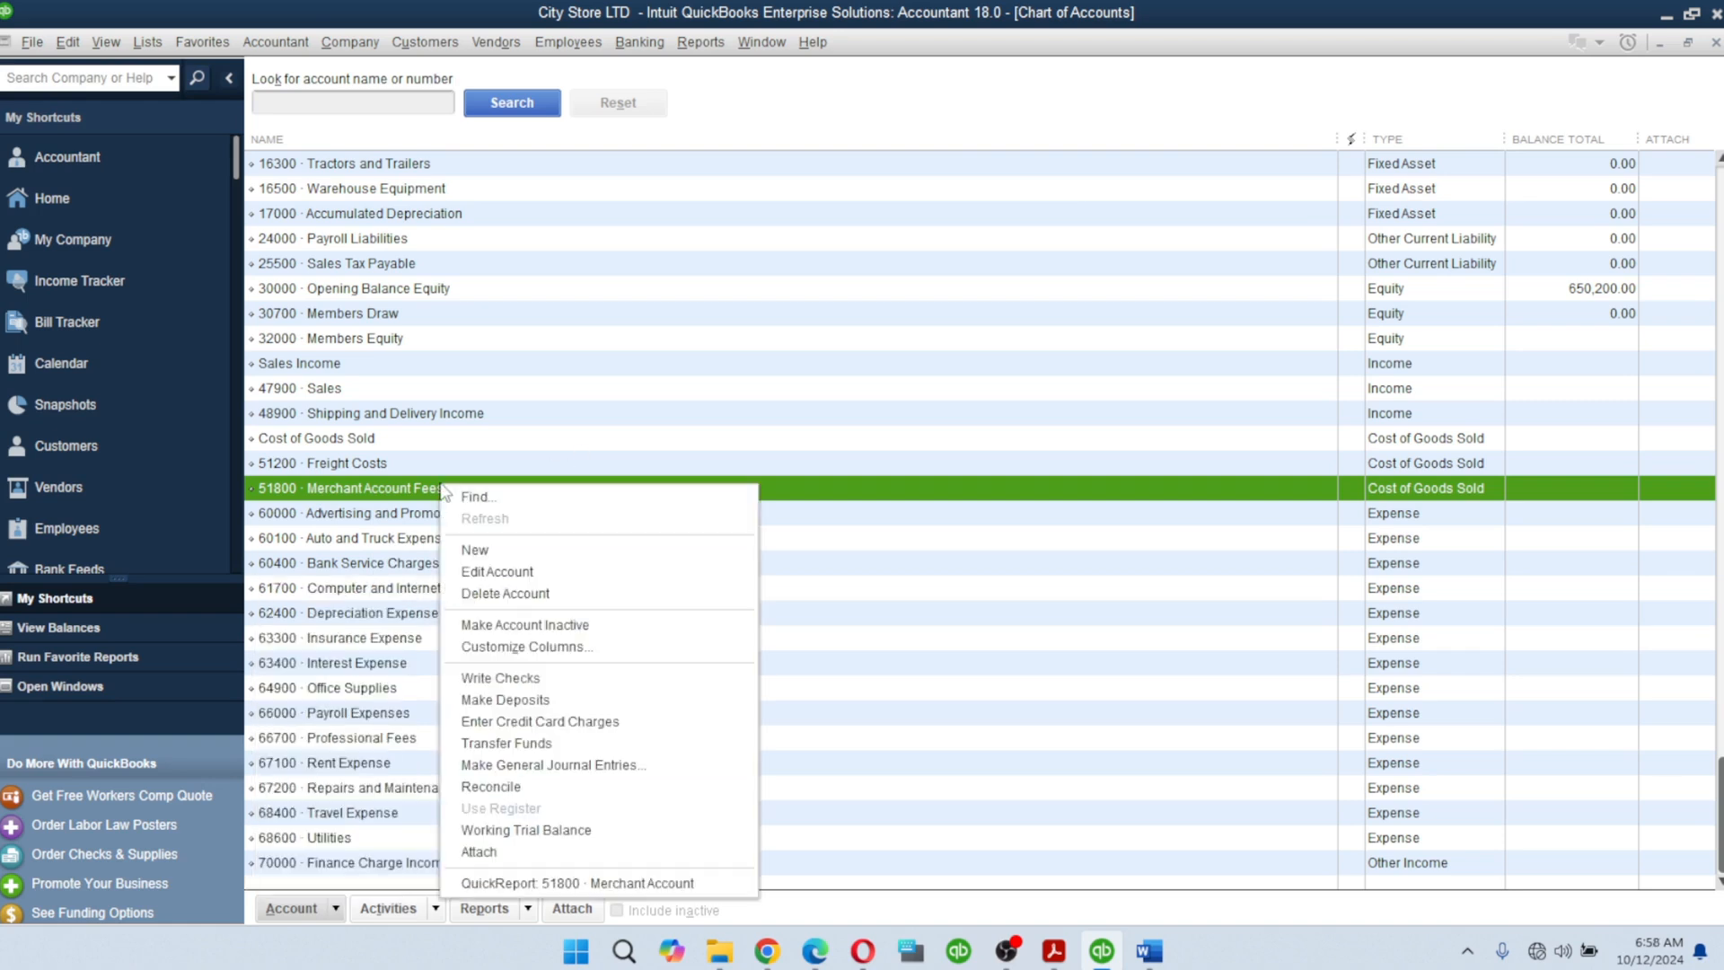
{"action": "left_click", "coordinate": [492, 595]}
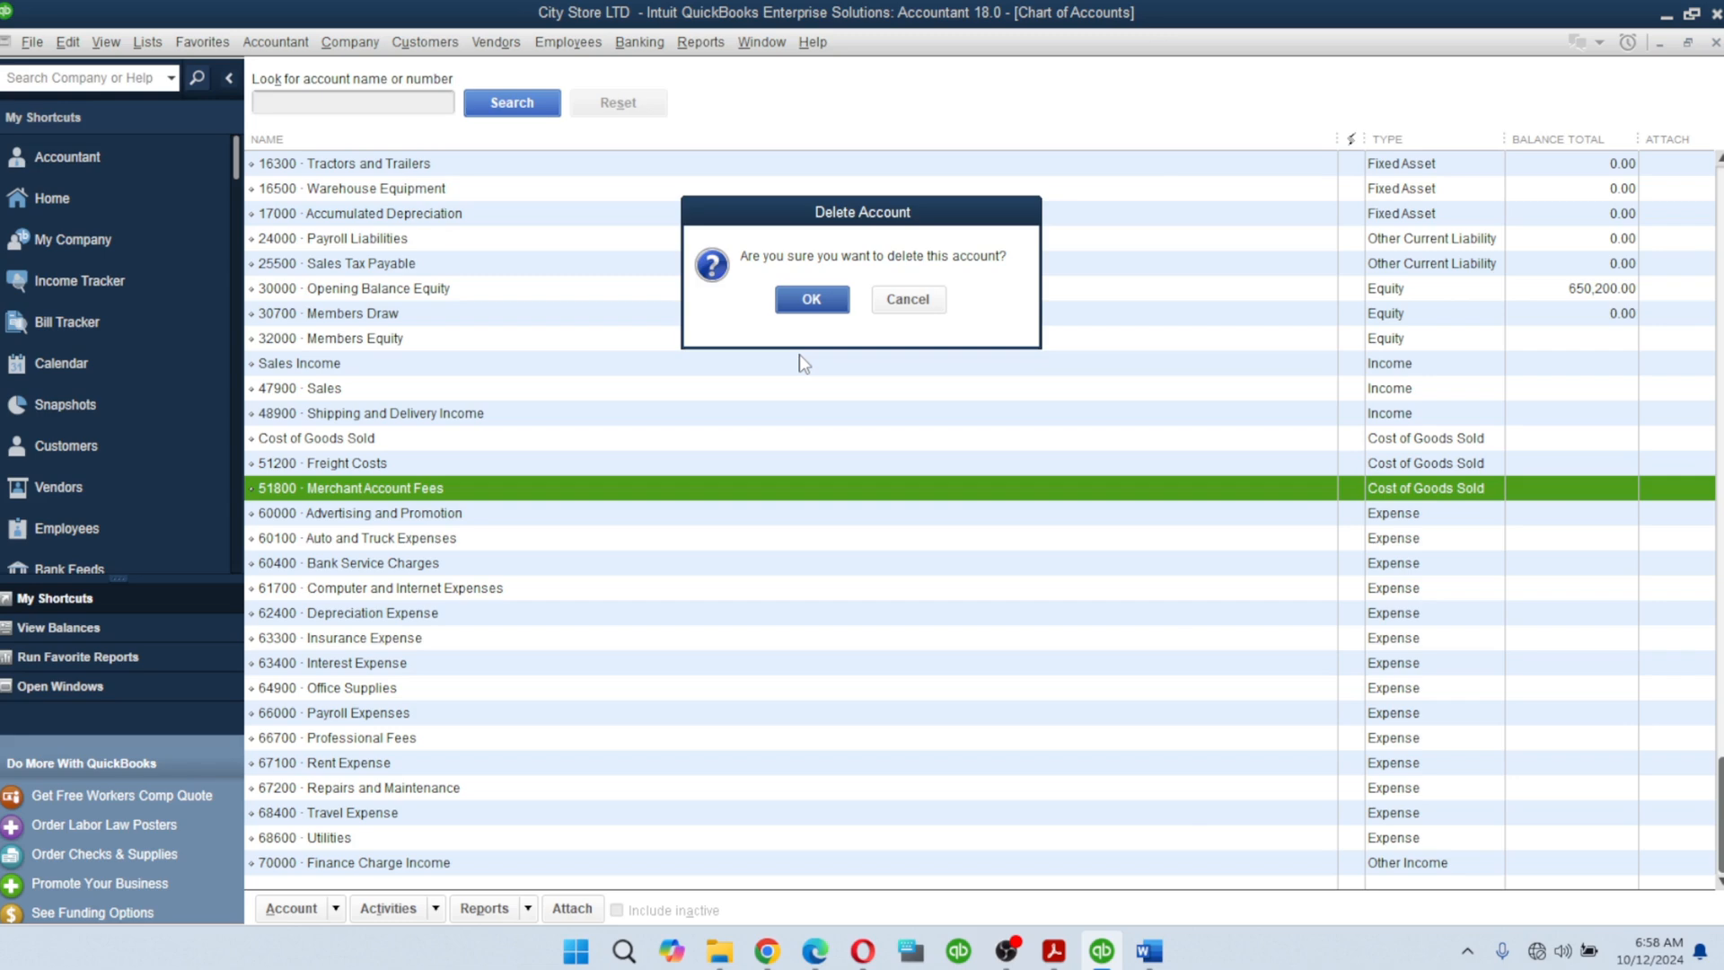
{"action": "left_click", "coordinate": [918, 300]}
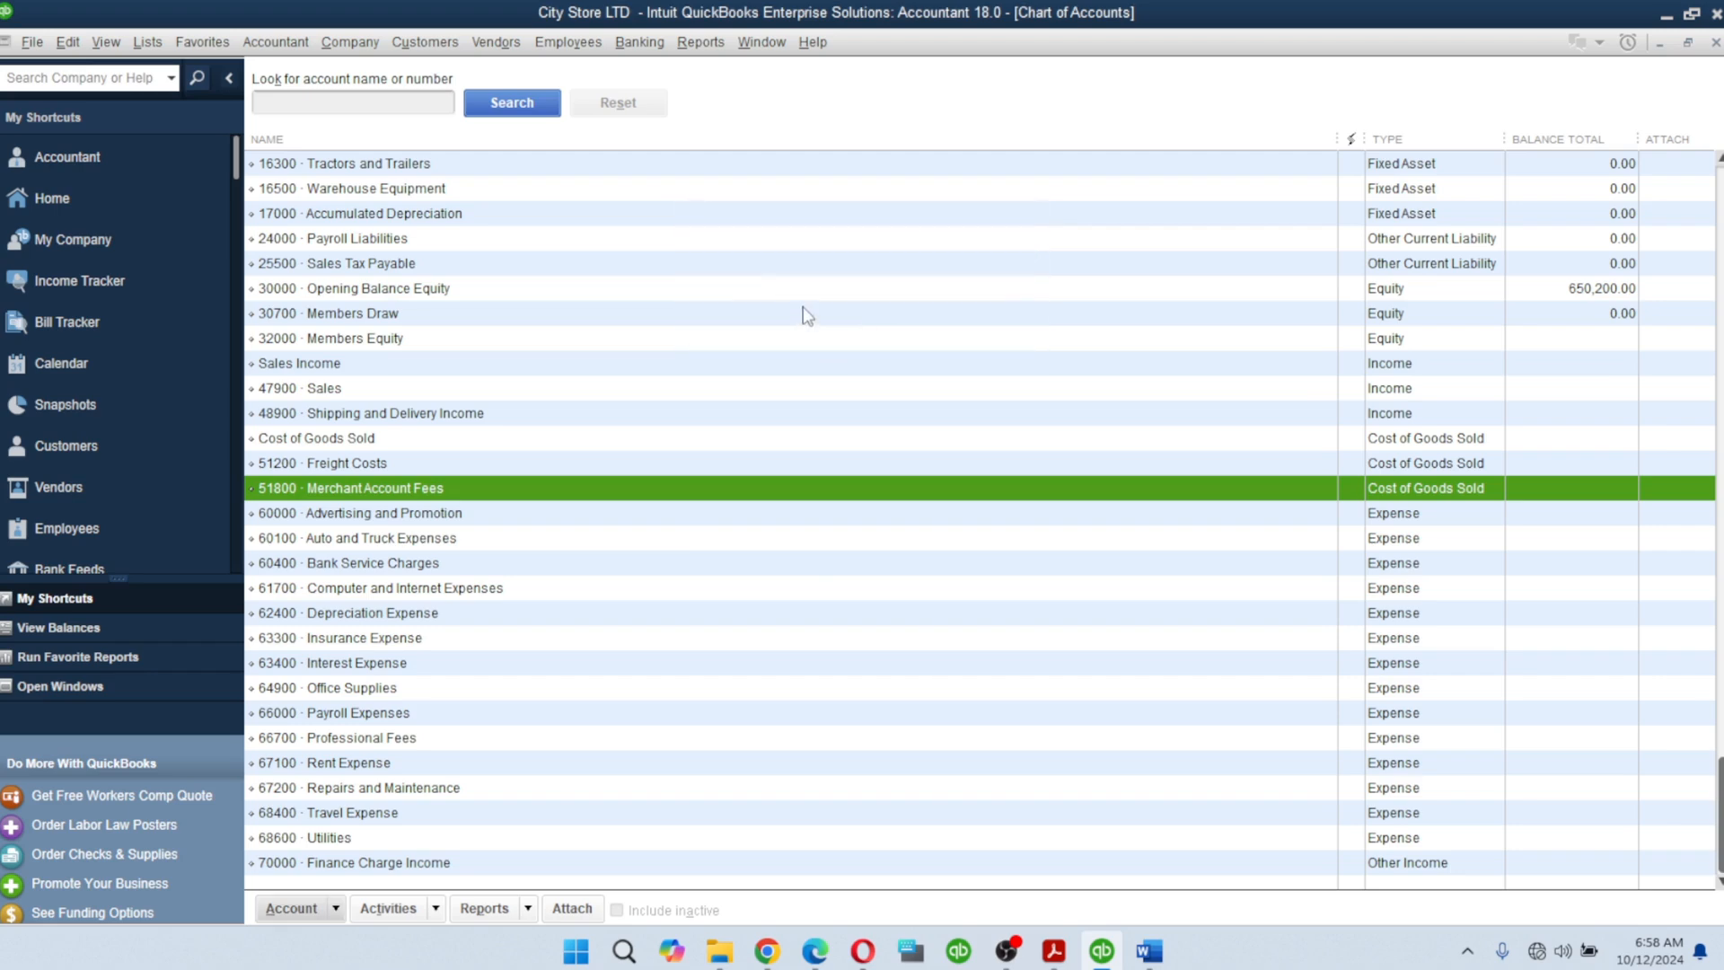
Step: Try to delete the Opening Balance Equity account and cancel without making it inactive
{"action": "scroll", "coordinate": [806, 314], "scroll_direction": "up", "scroll_amount": 2}
{"action": "left_click", "coordinate": [1414, 415]}
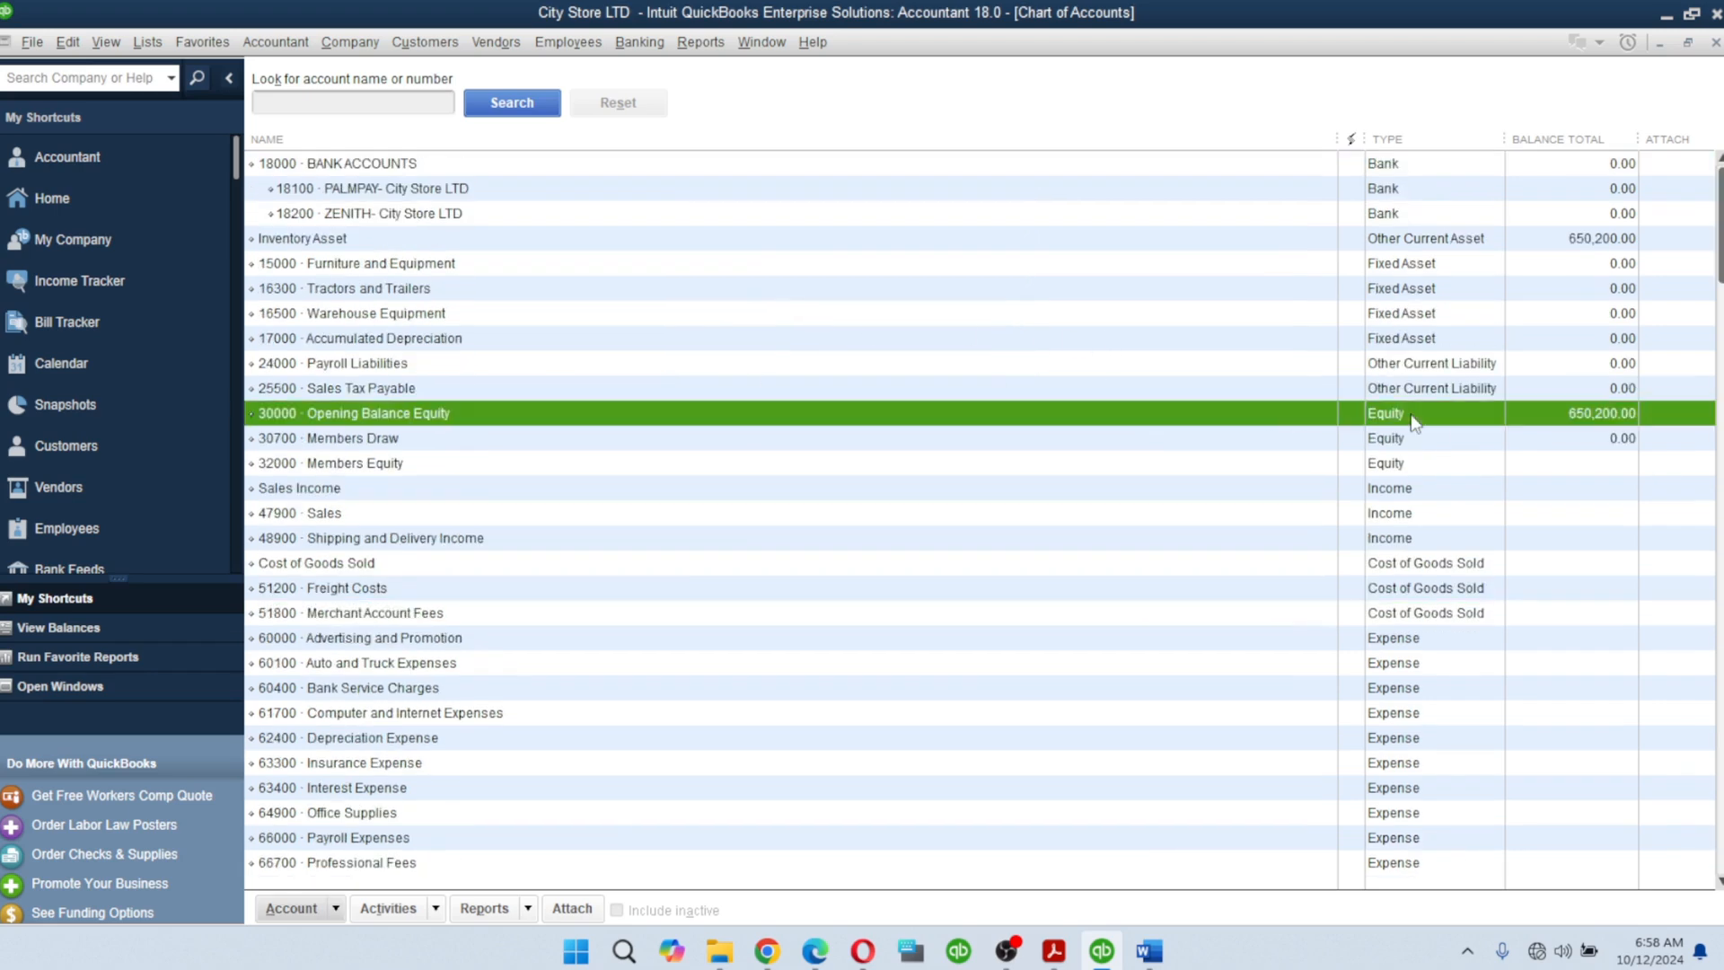
{"action": "right_click", "coordinate": [330, 413]}
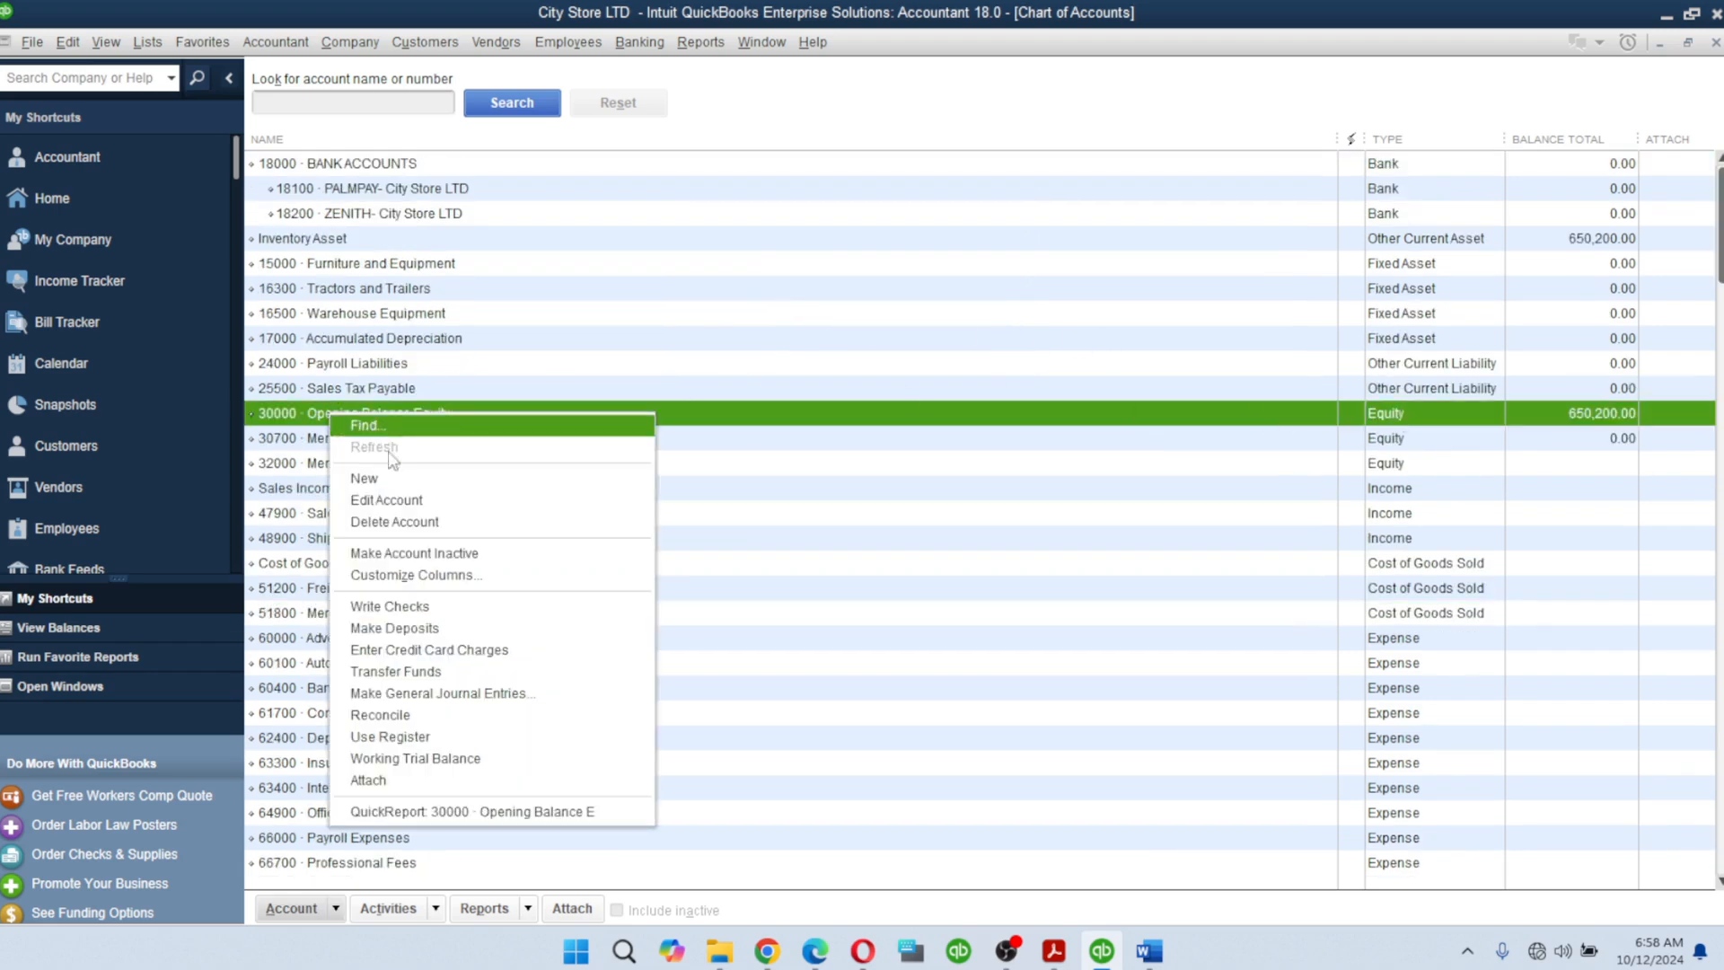
{"action": "left_click", "coordinate": [410, 523]}
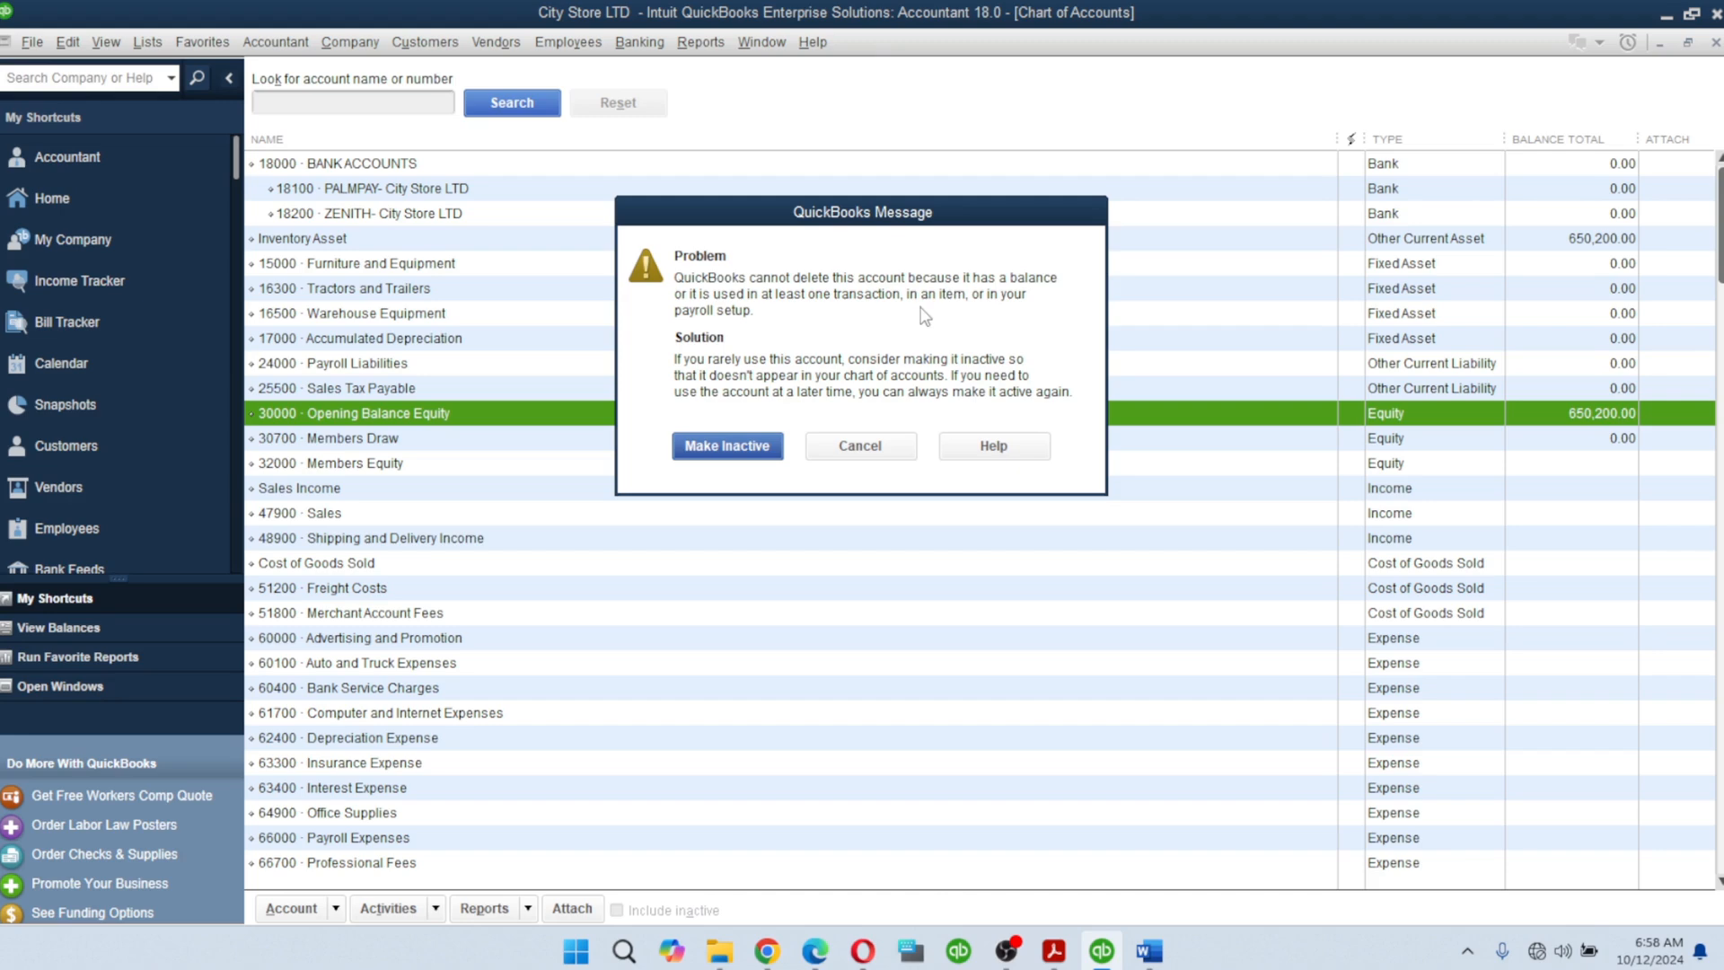
{"action": "left_click", "coordinate": [871, 446]}
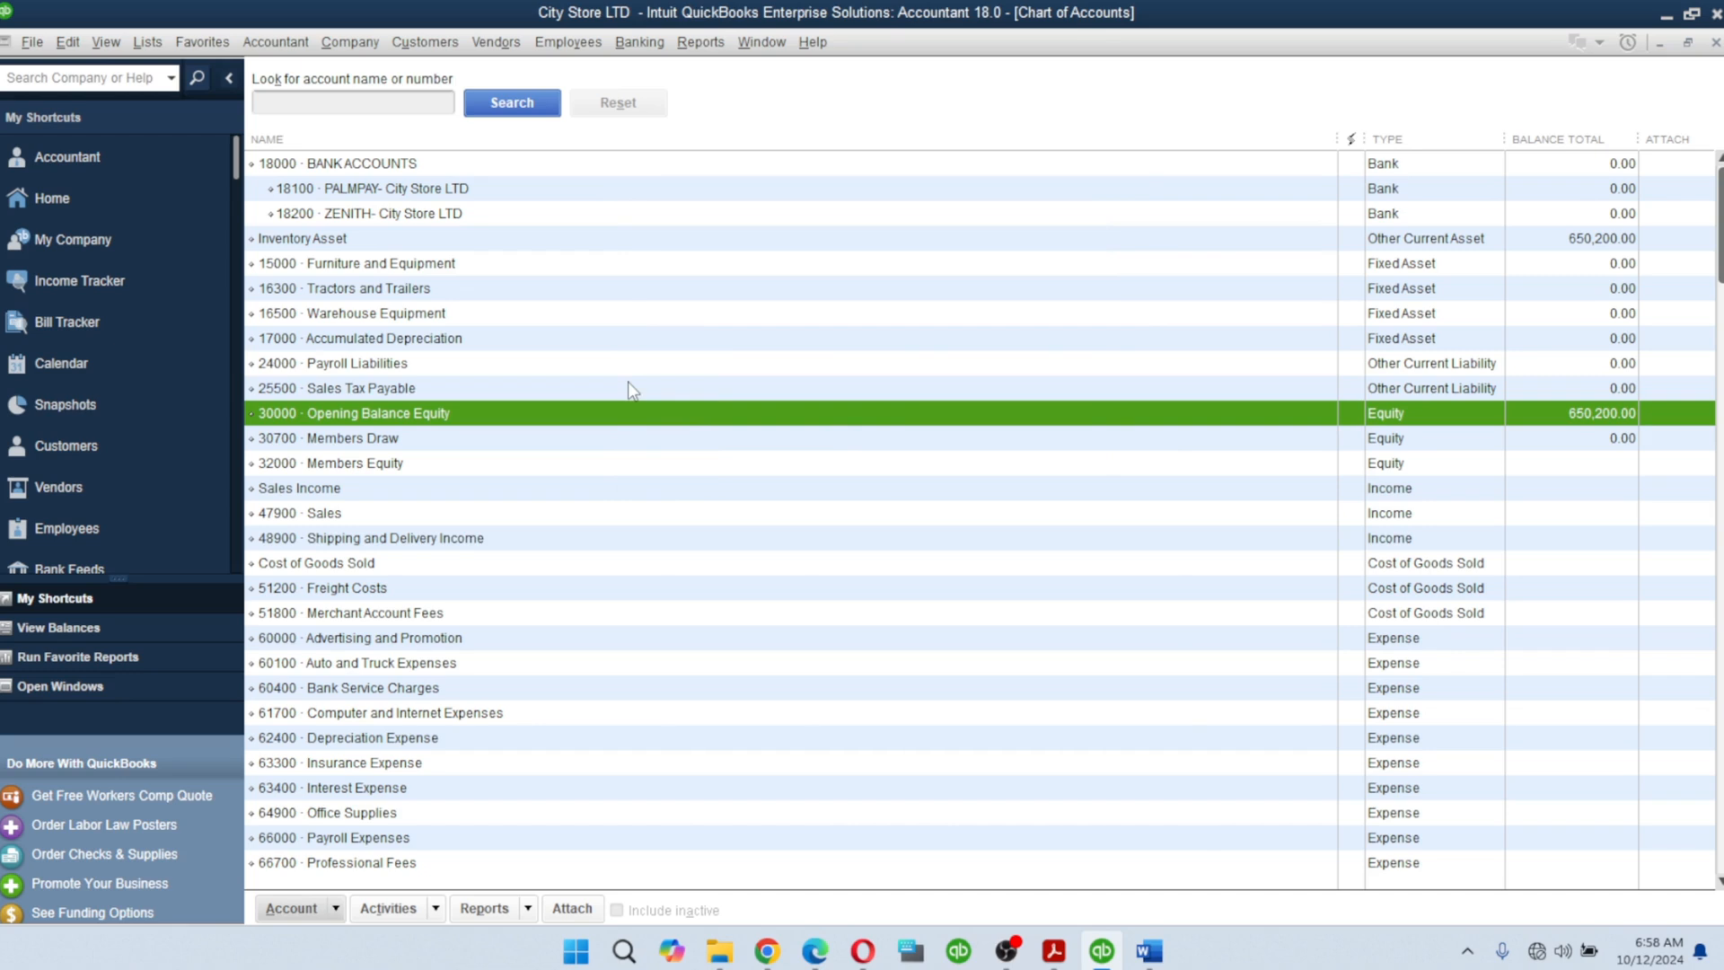
Step: Open the account type selection for a new account and close it without choosing a type
{"action": "left_click", "coordinate": [294, 909]}
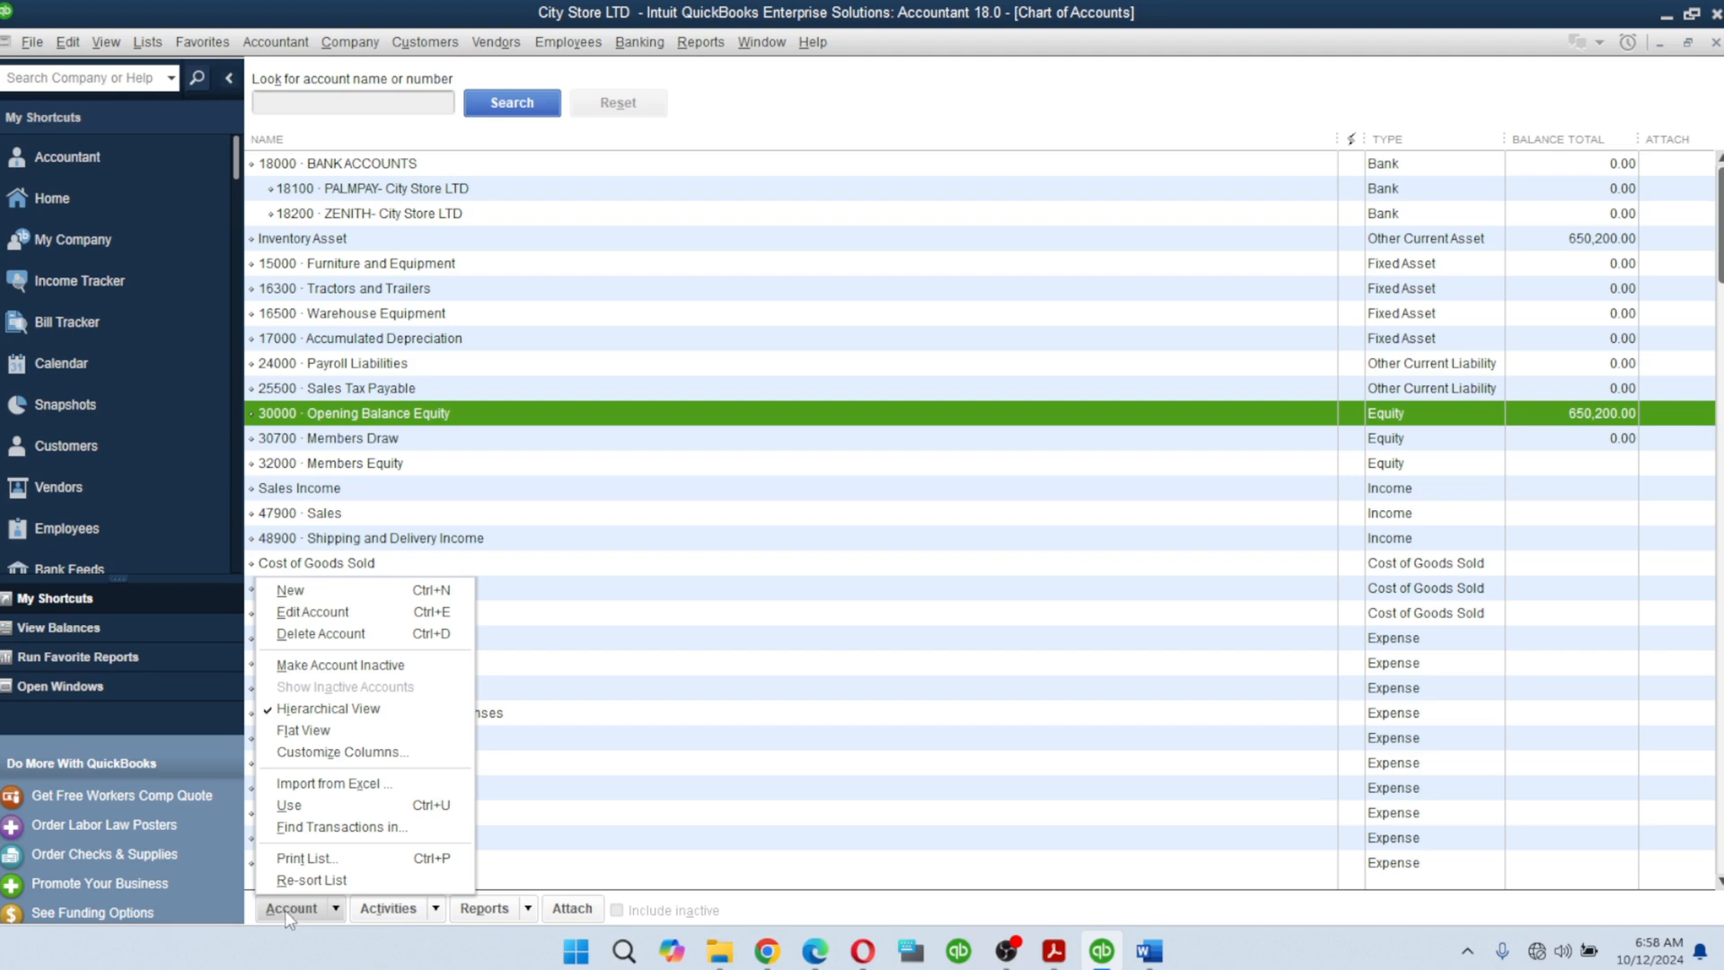
{"action": "right_click", "coordinate": [804, 270]}
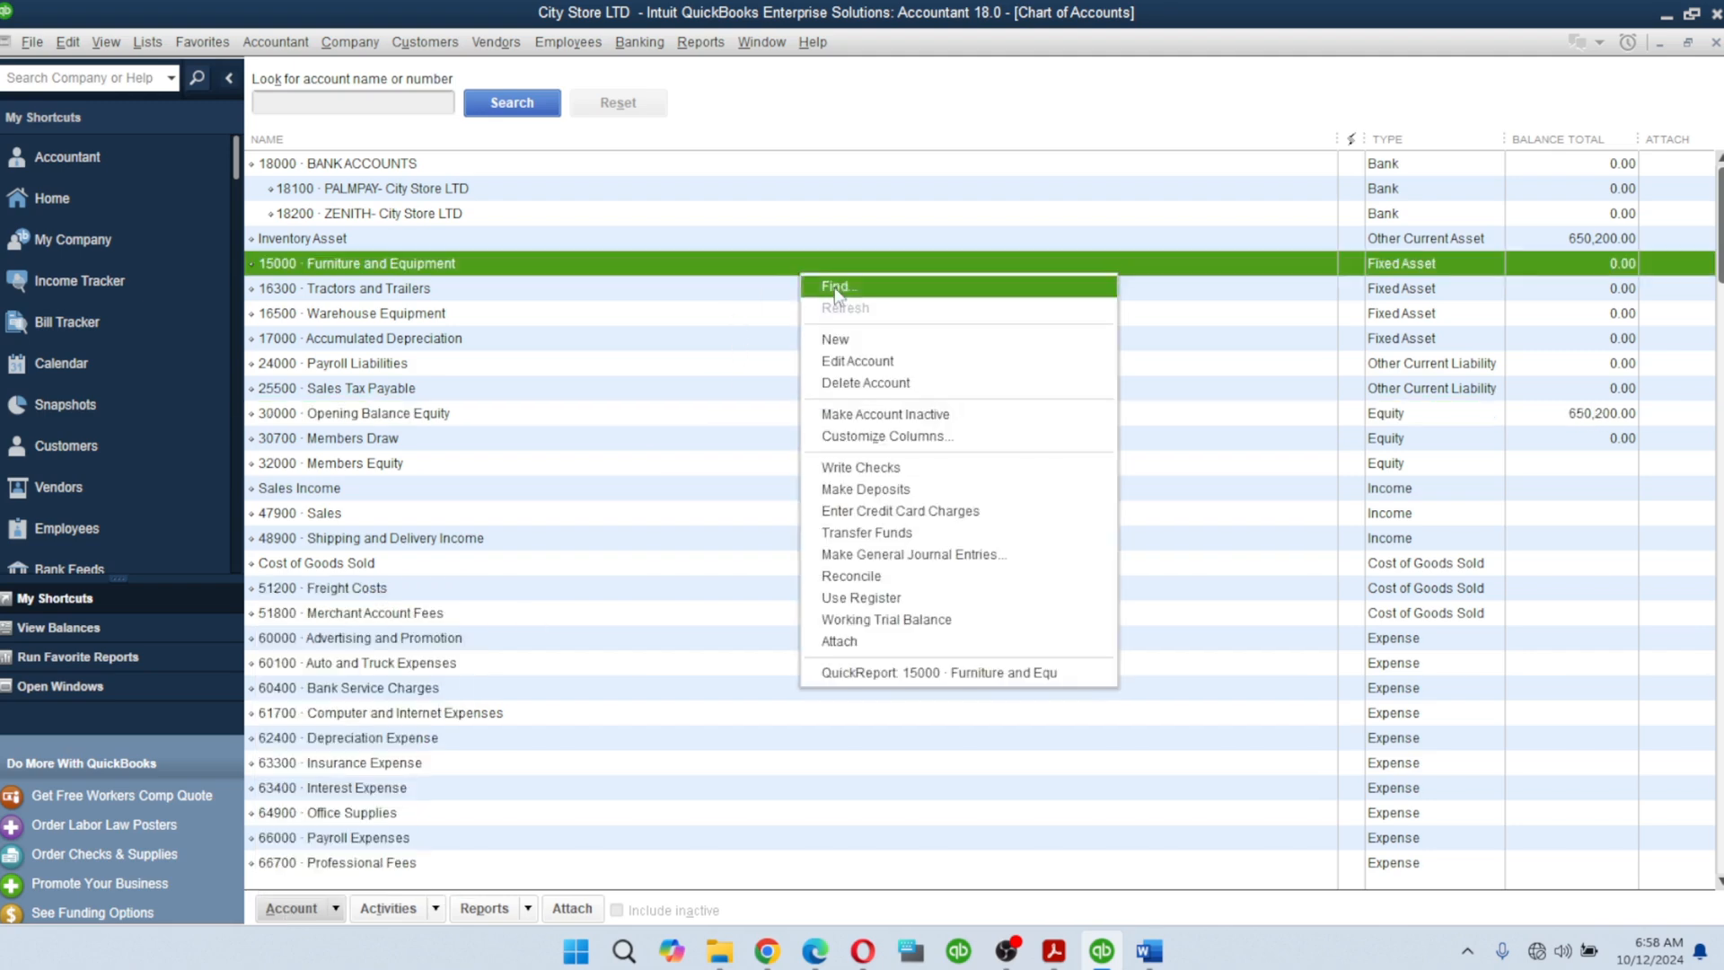
{"action": "left_click", "coordinate": [833, 338]}
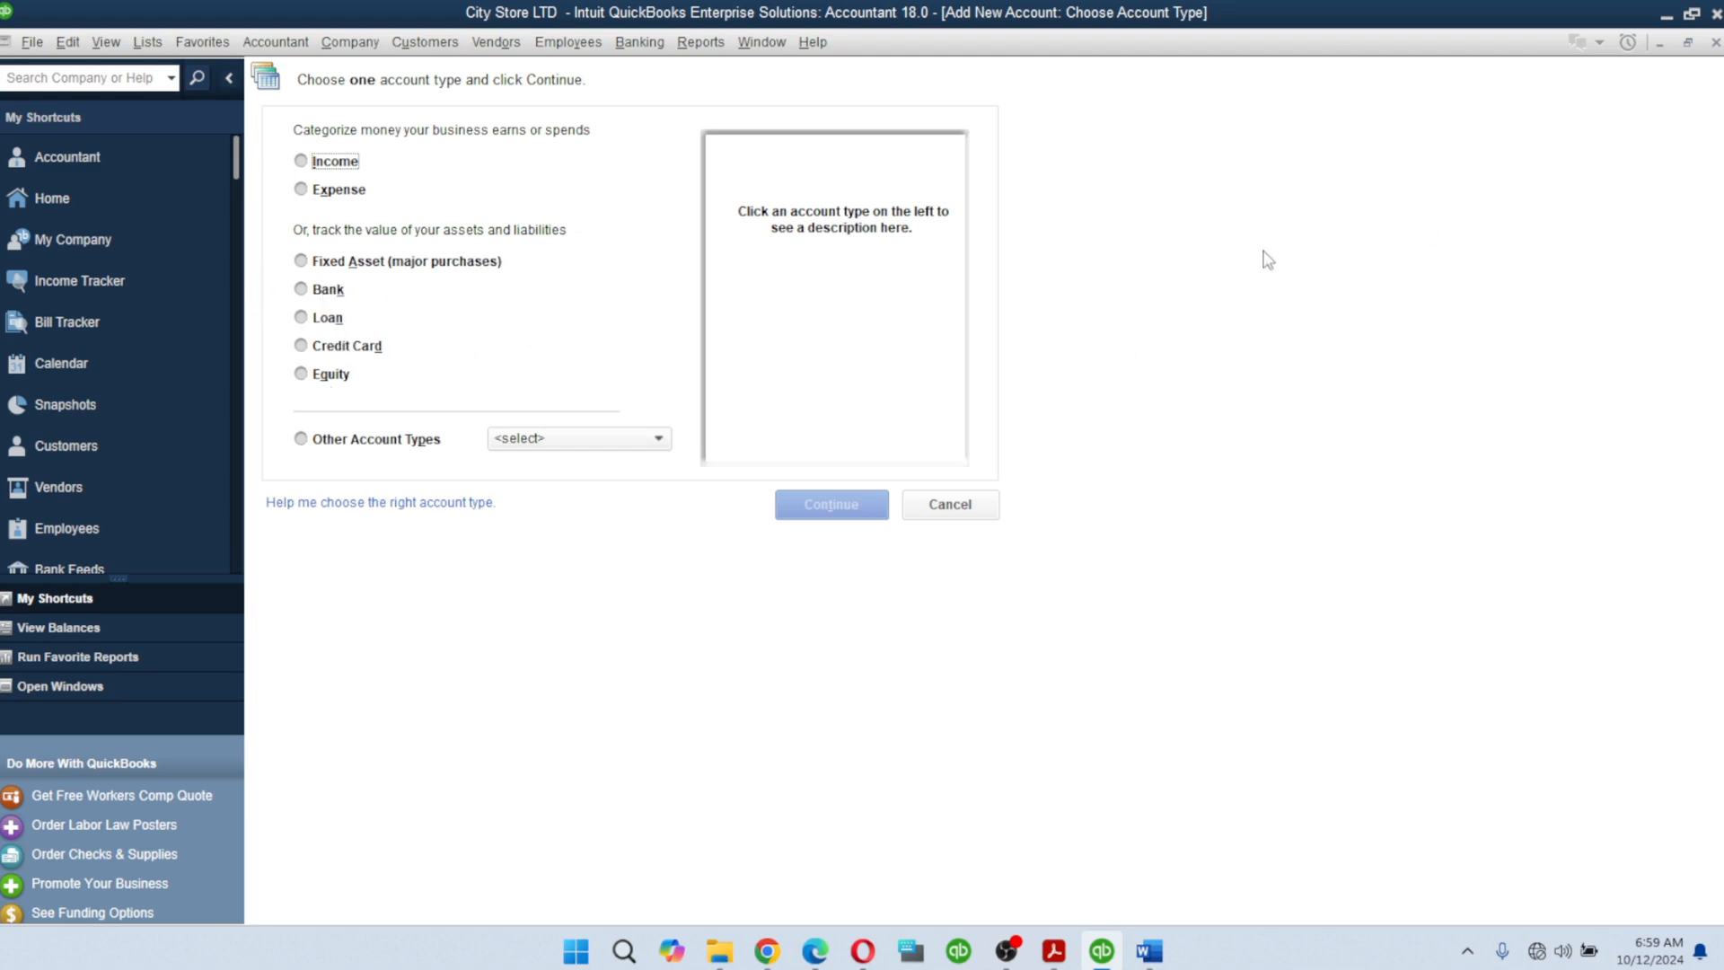
{"action": "left_click", "coordinate": [1716, 42]}
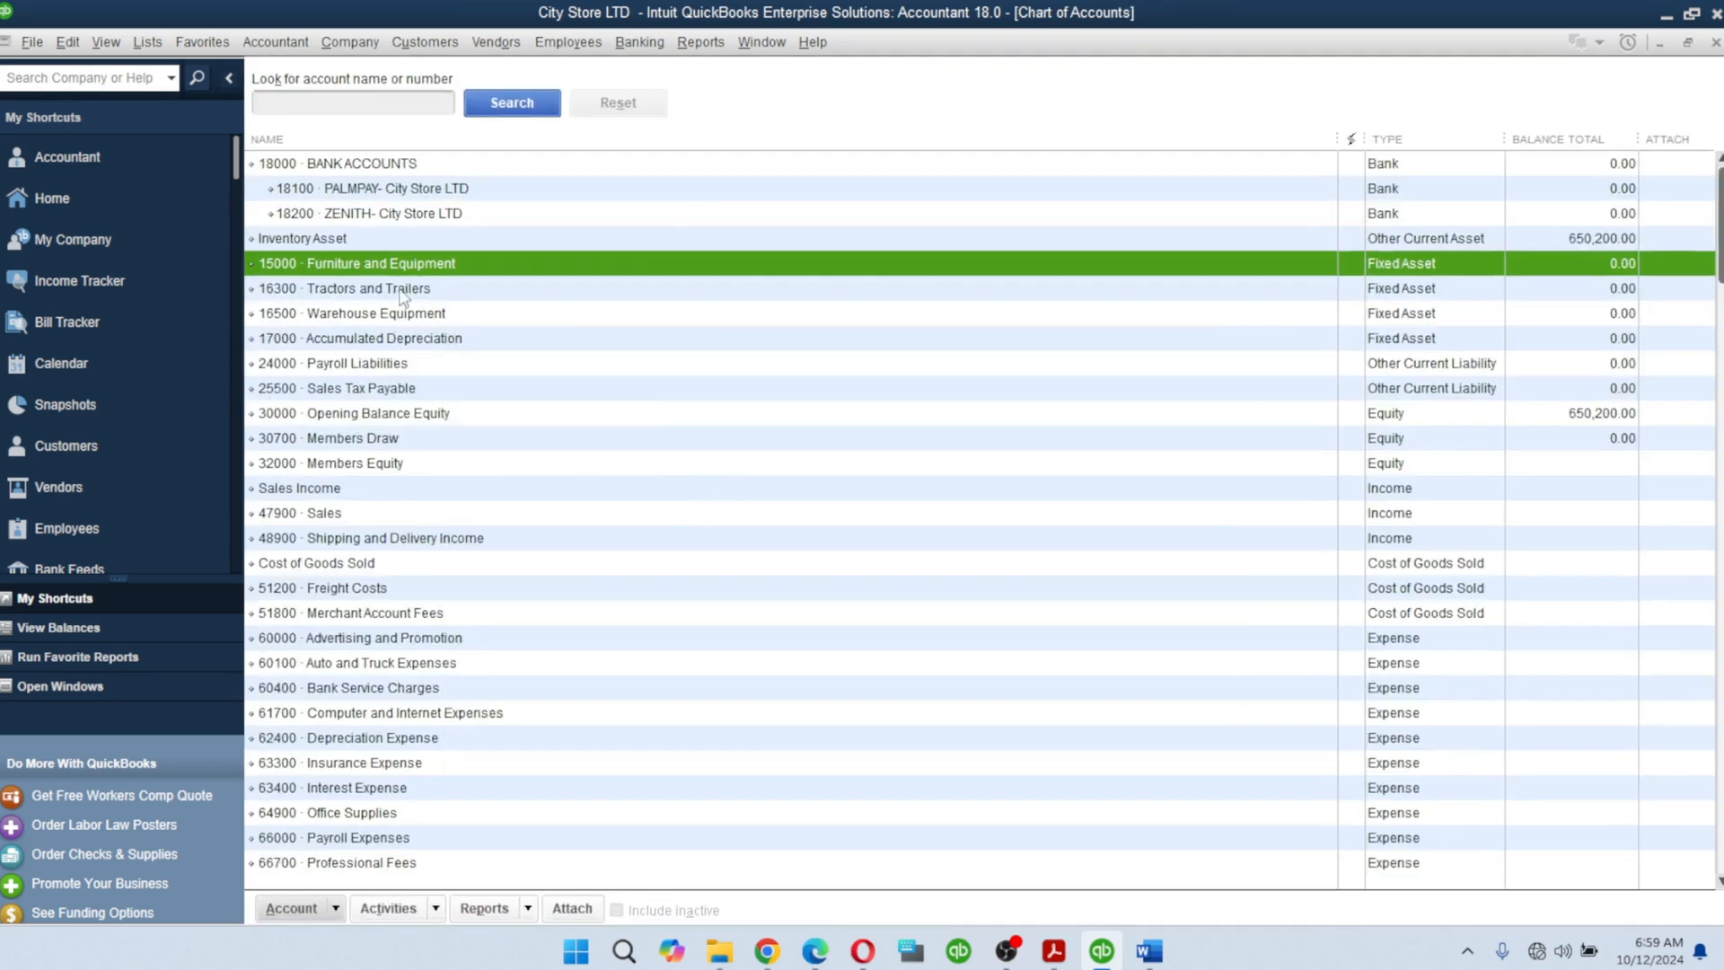
Step: Open the Tractors and Trailers account for editing, close it without changes, and return to the chart of accounts
{"action": "right_click", "coordinate": [401, 291]}
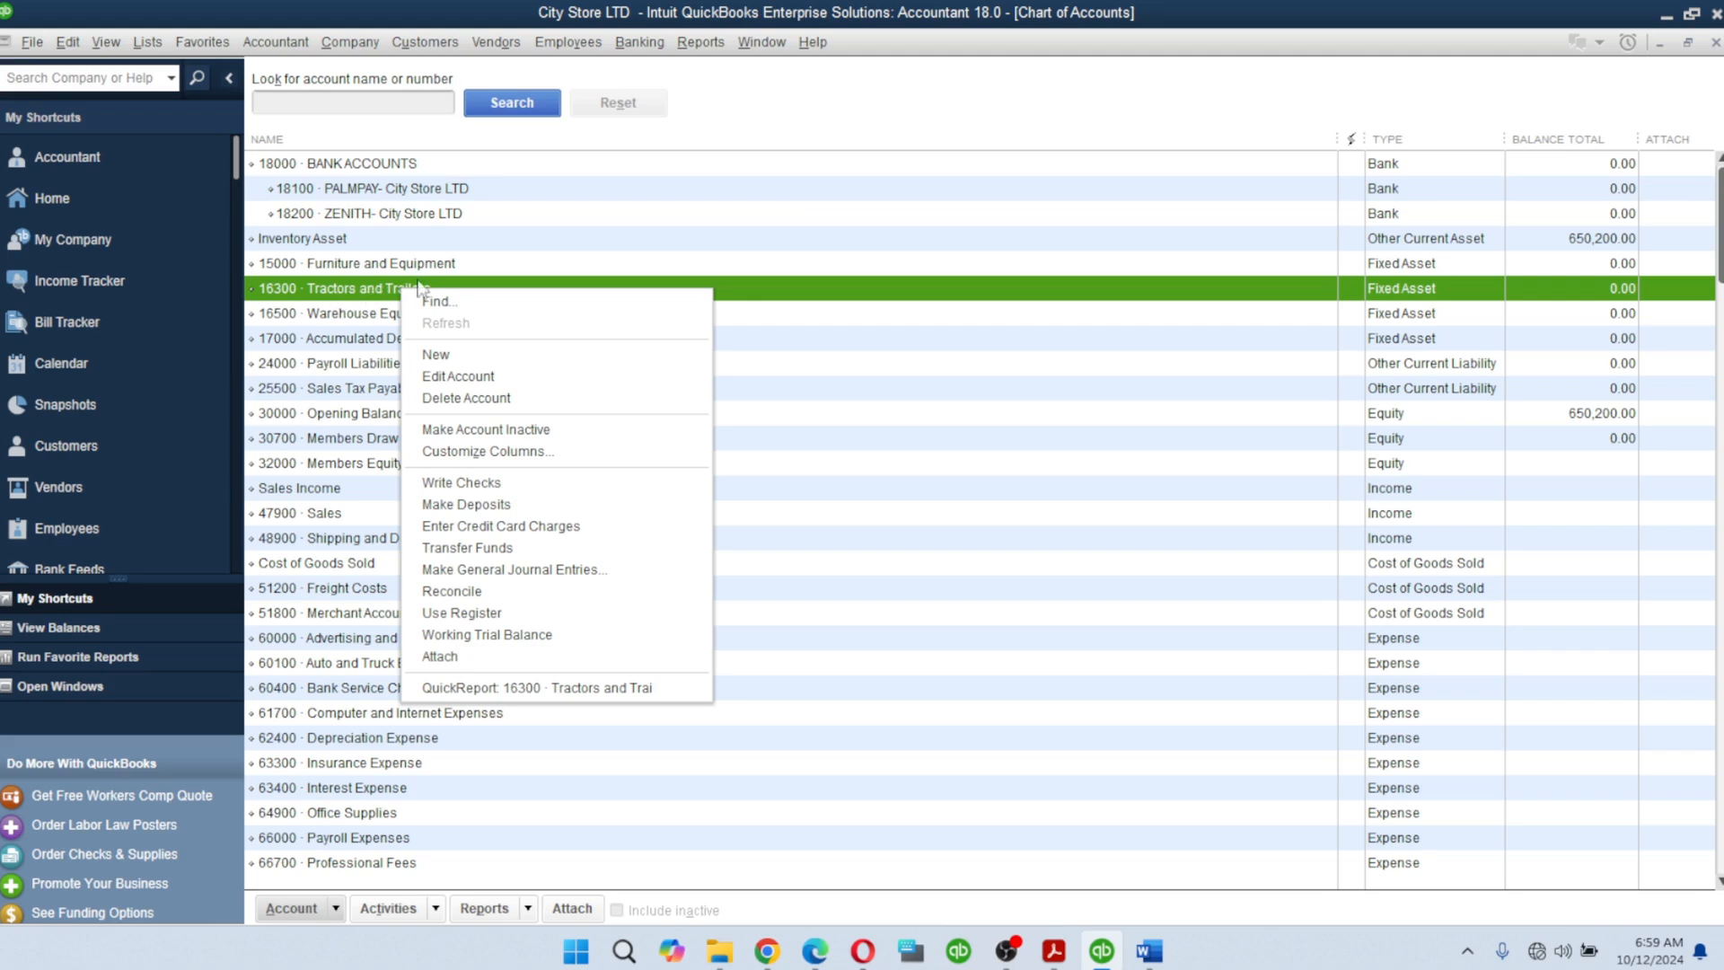
{"action": "left_click", "coordinate": [451, 378]}
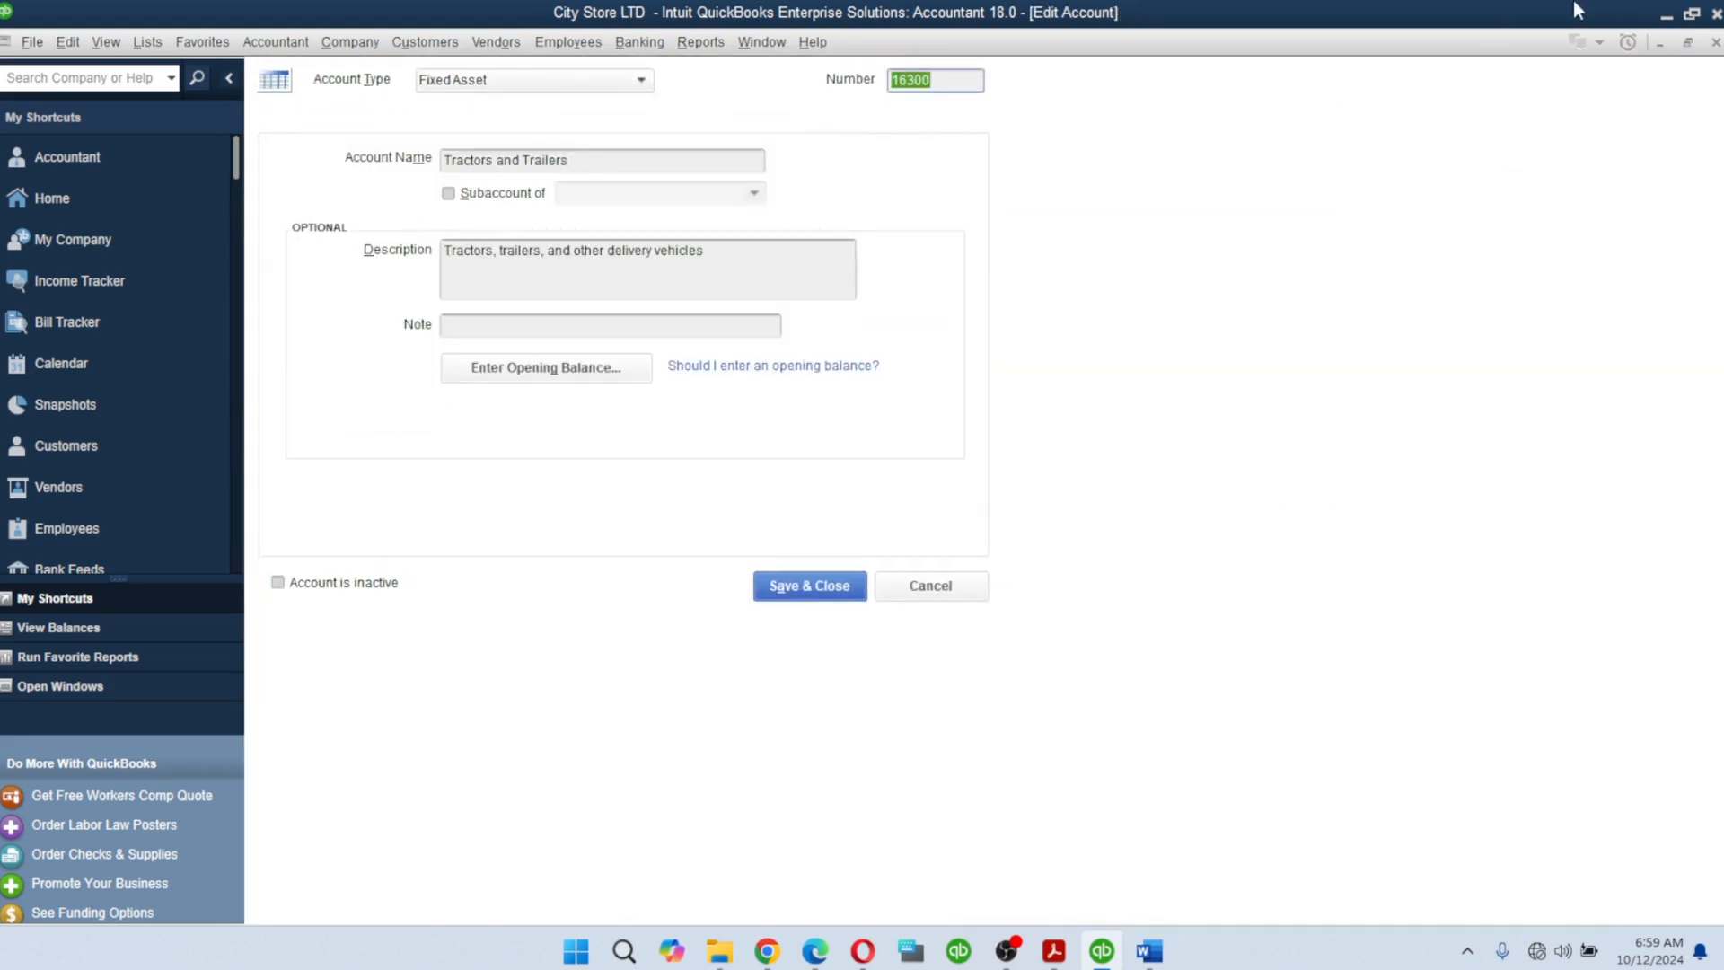
{"action": "left_click", "coordinate": [1715, 42]}
{"action": "right_click", "coordinate": [378, 312]}
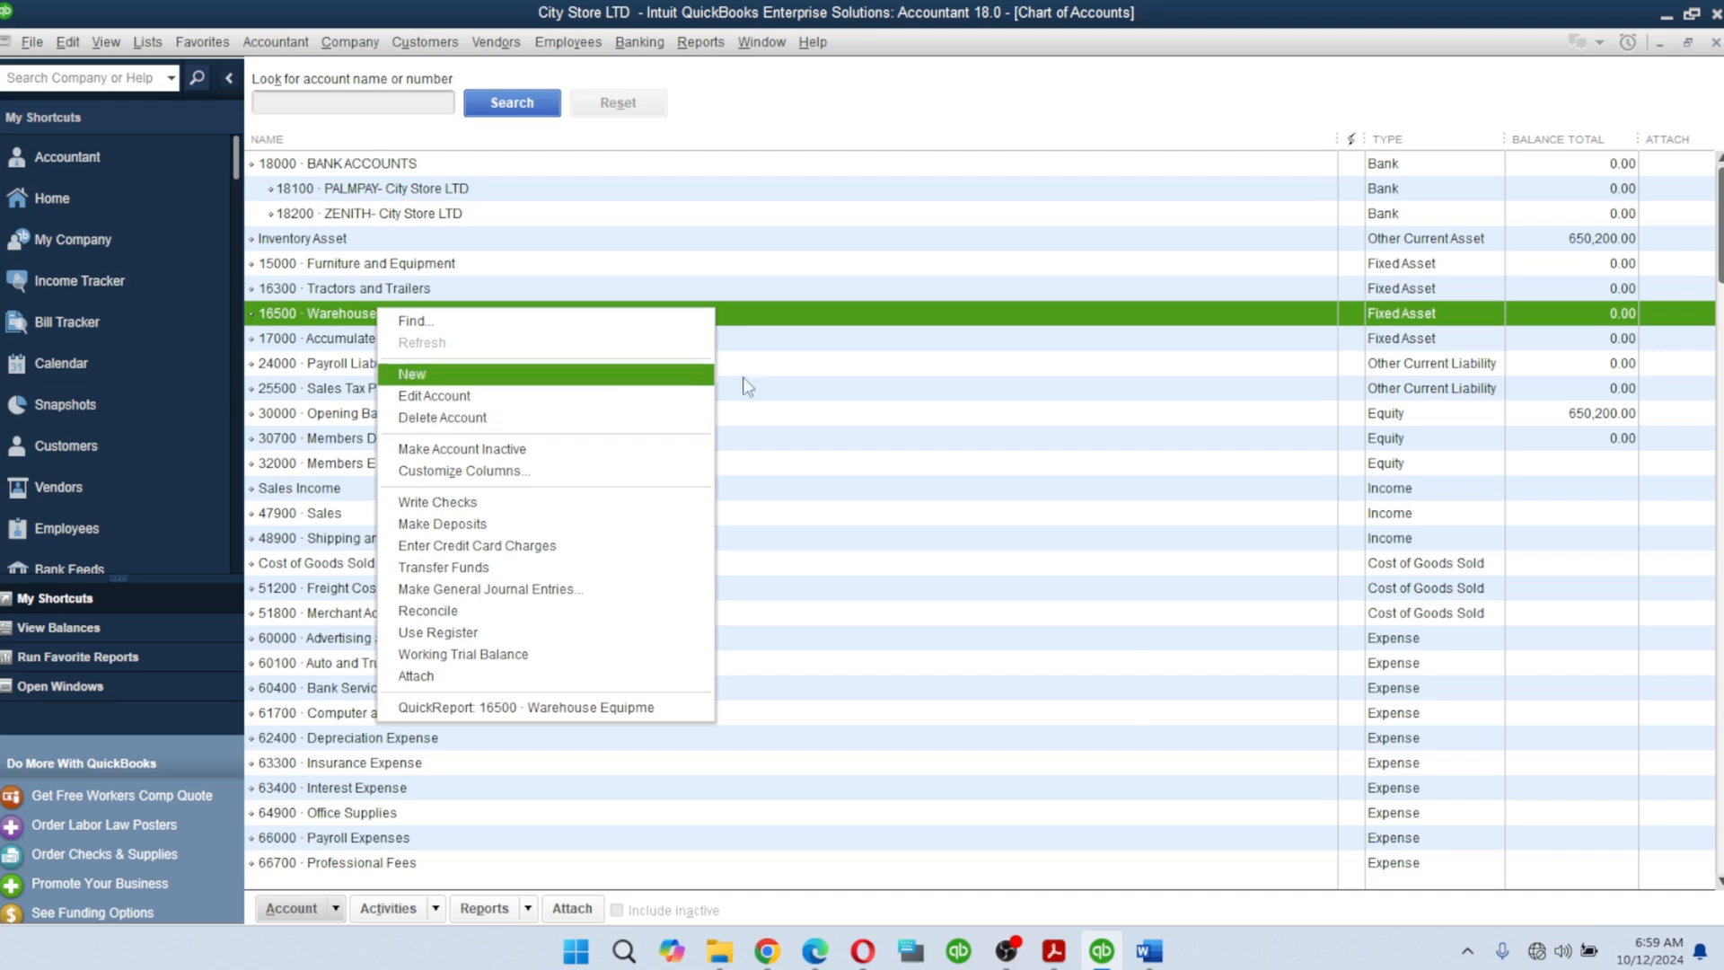
{"action": "left_click", "coordinate": [842, 237]}
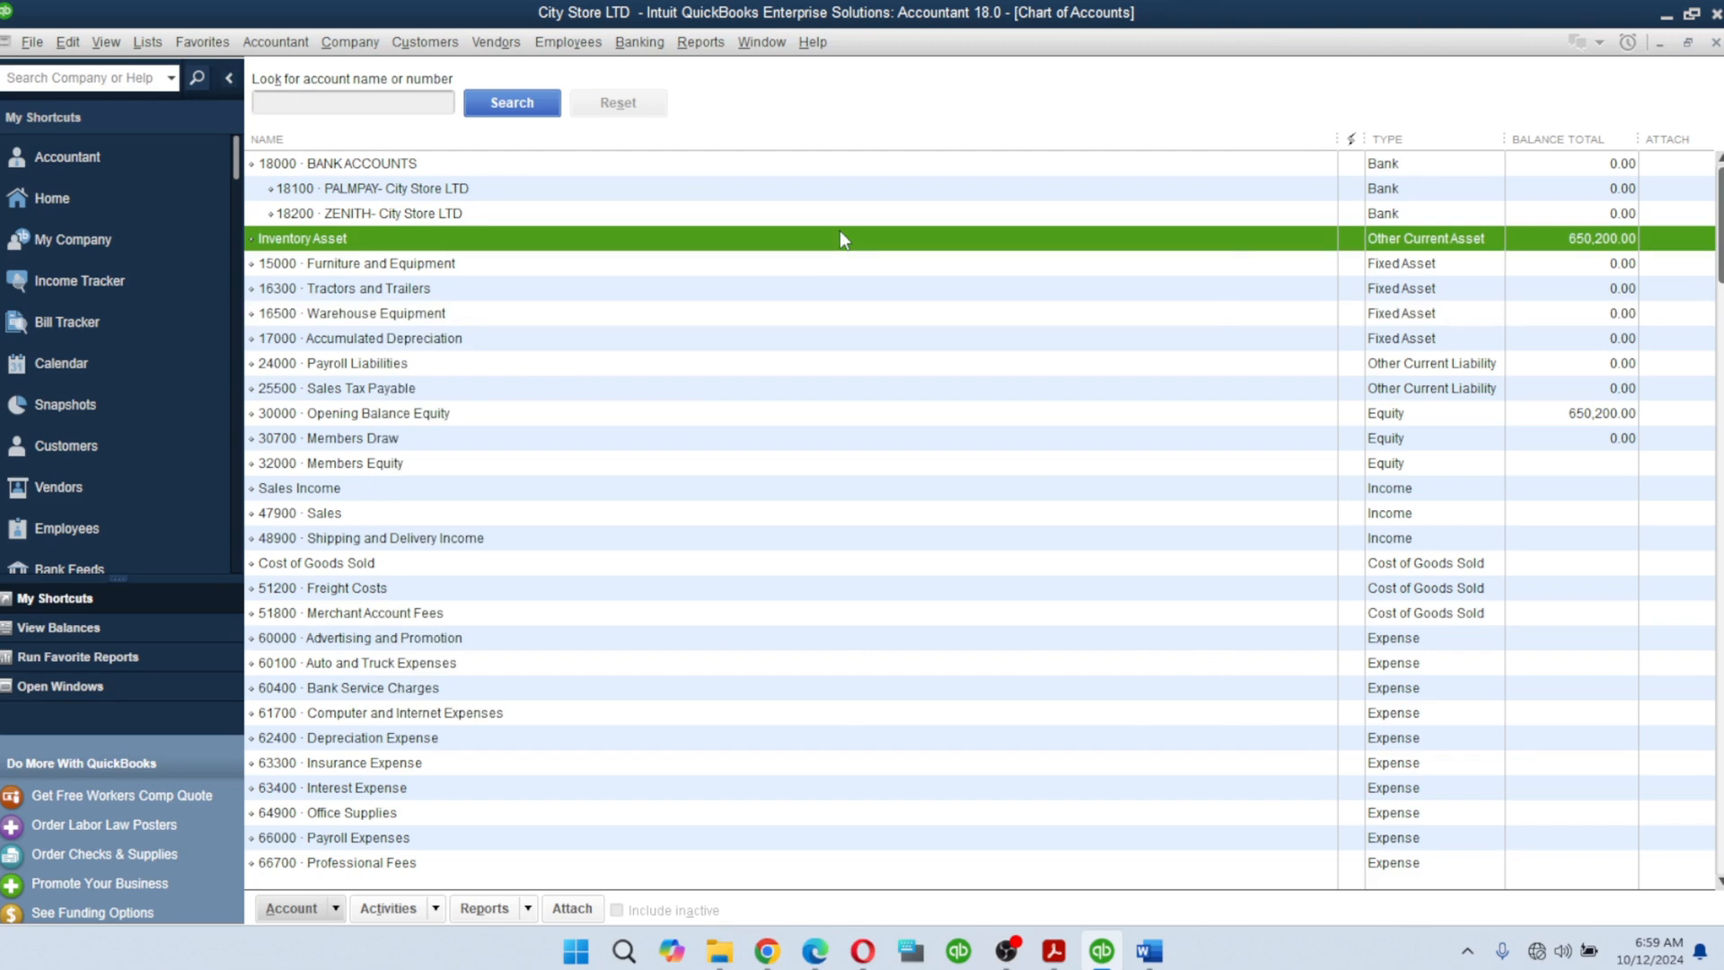
Step: Switch to qbs.pdf in Adobe Acrobat and go to the Course Progress 2 slide about setting up sales tax
{"action": "left_click", "coordinate": [1054, 950]}
{"action": "scroll", "coordinate": [854, 574], "scroll_direction": "down", "scroll_amount": 3}
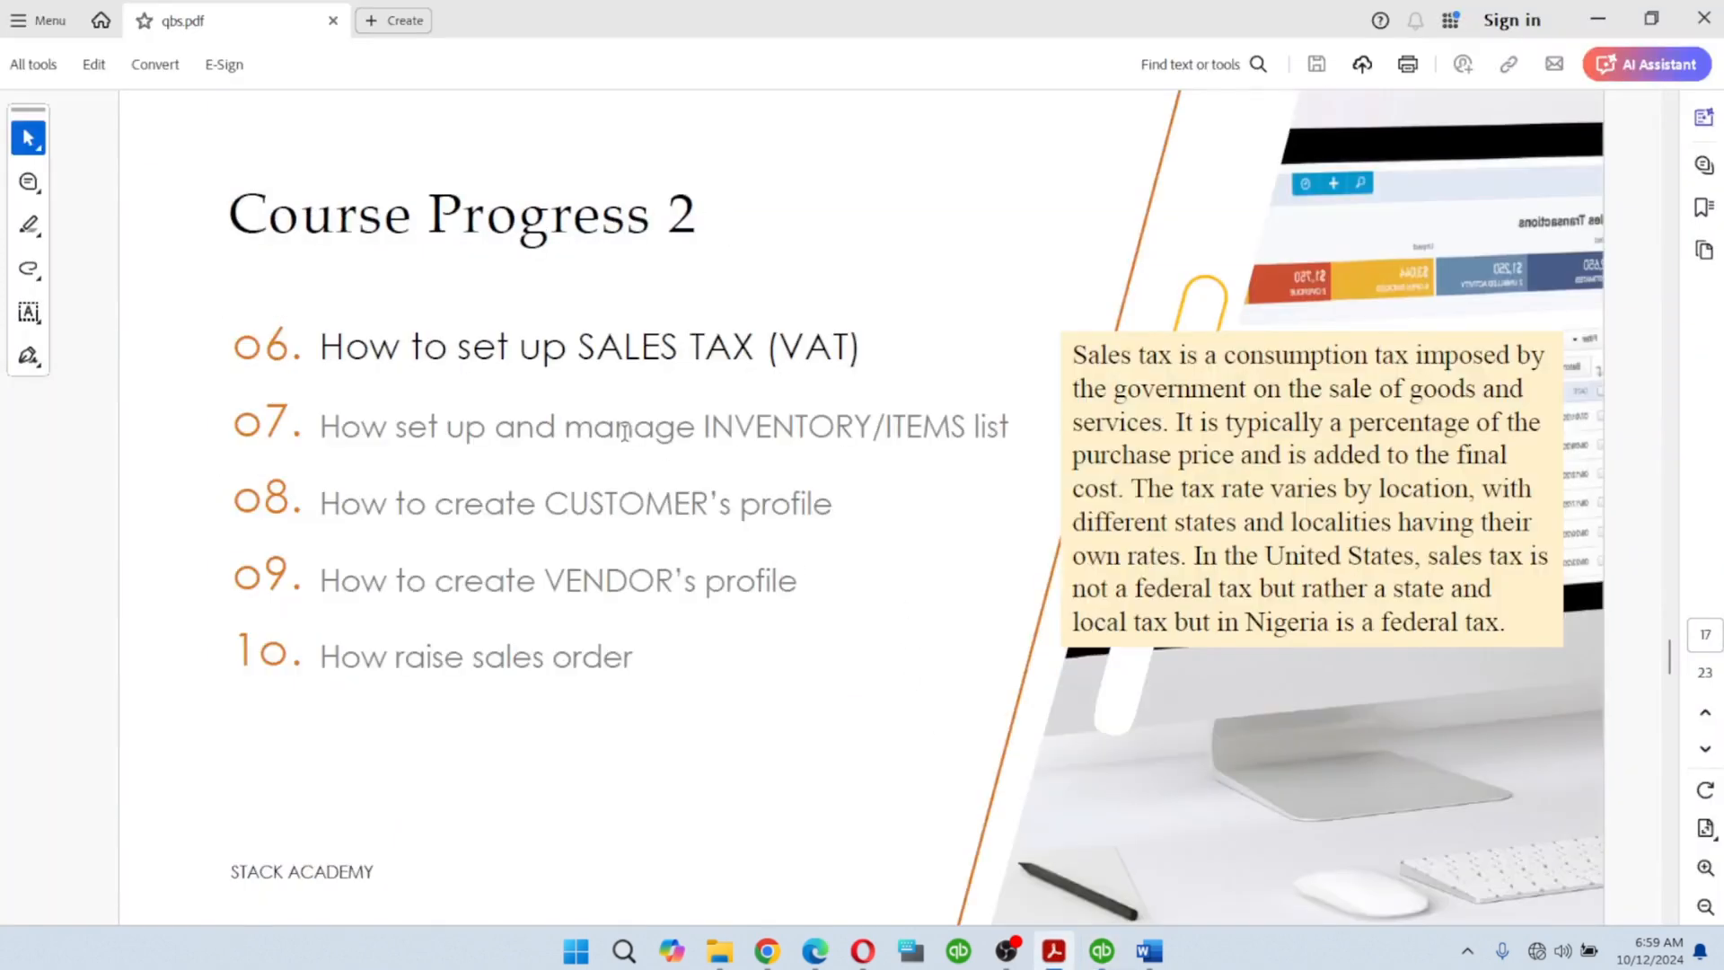